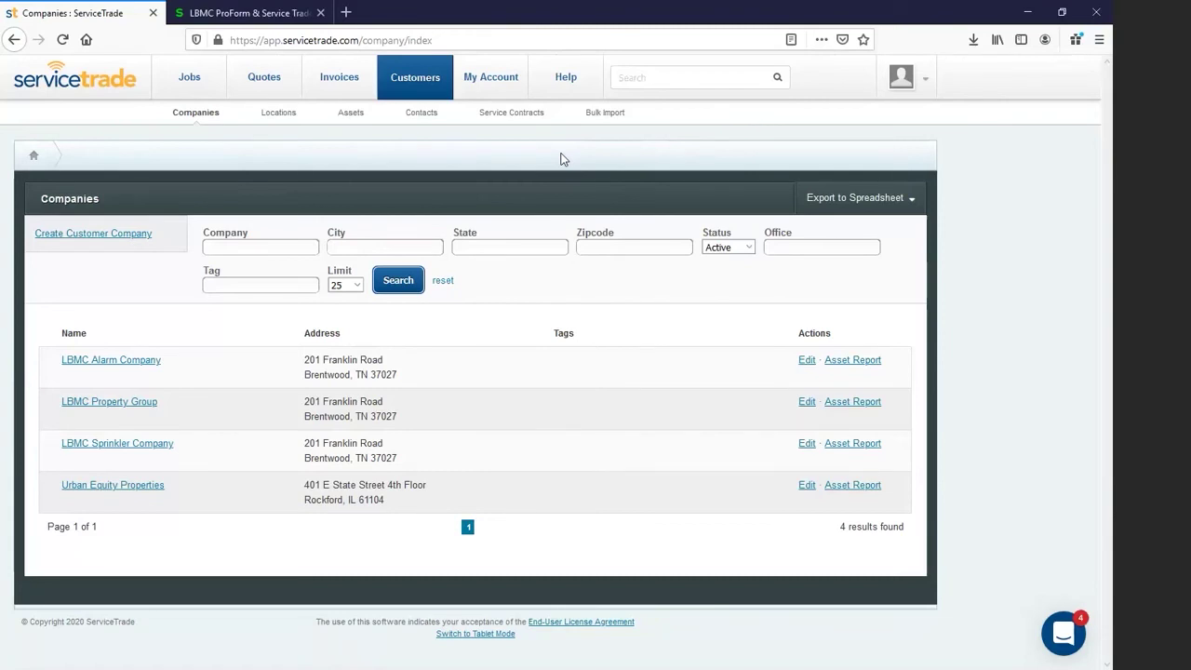
Step: Create customer company LBMC Demo Company with its suggested mailing address and company phone number
left_click(124, 241)
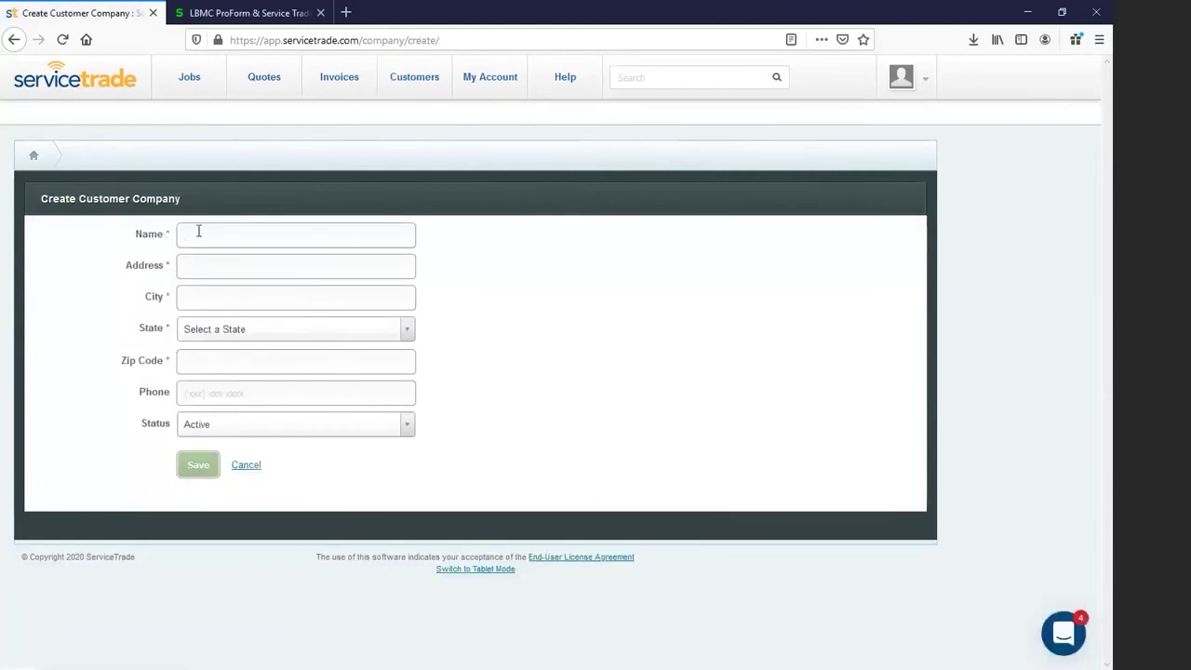
type("LBMC Demo Company")
key("Tab")
type("201")
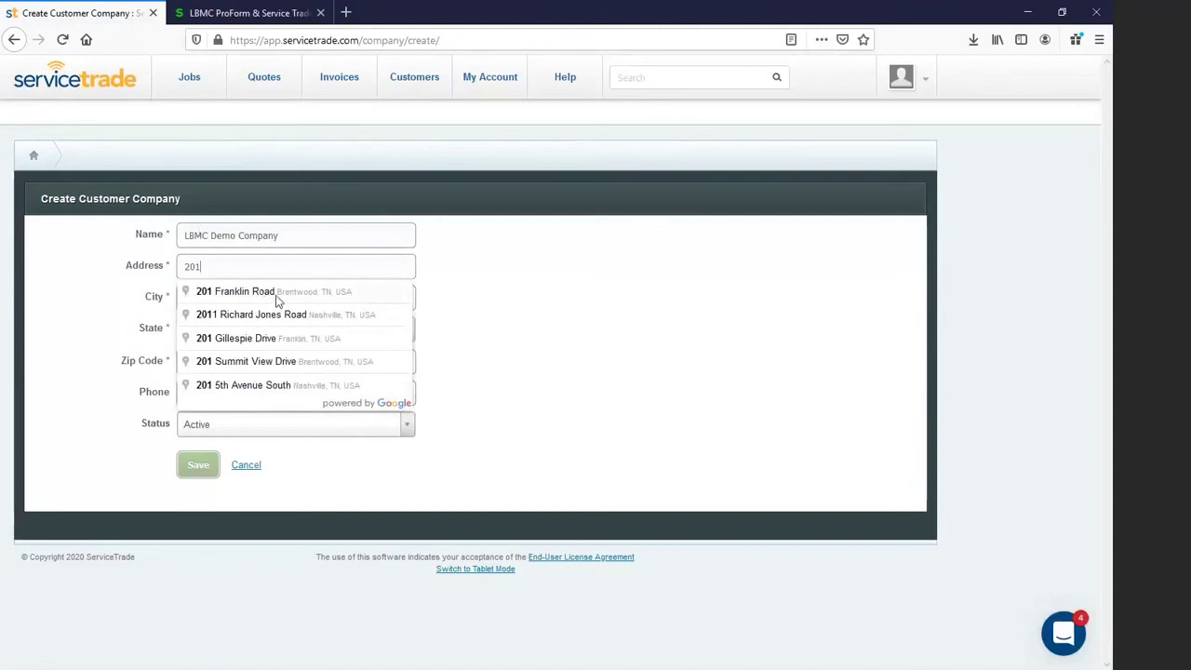
left_click(277, 294)
left_click(240, 389)
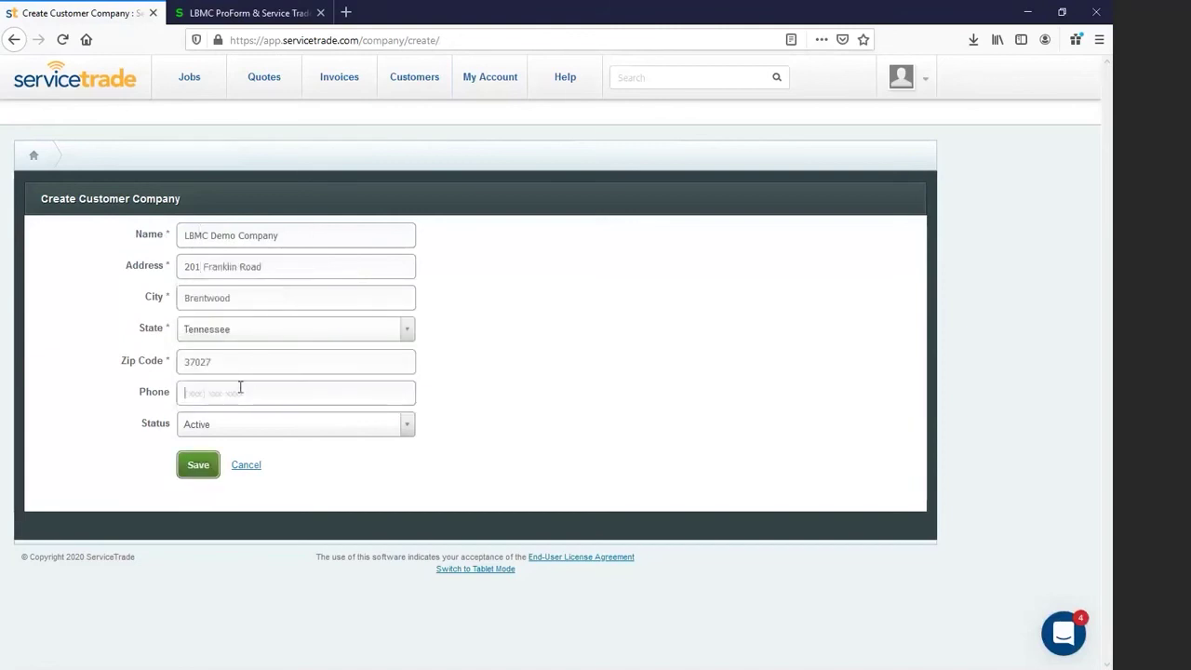
left_click(198, 466)
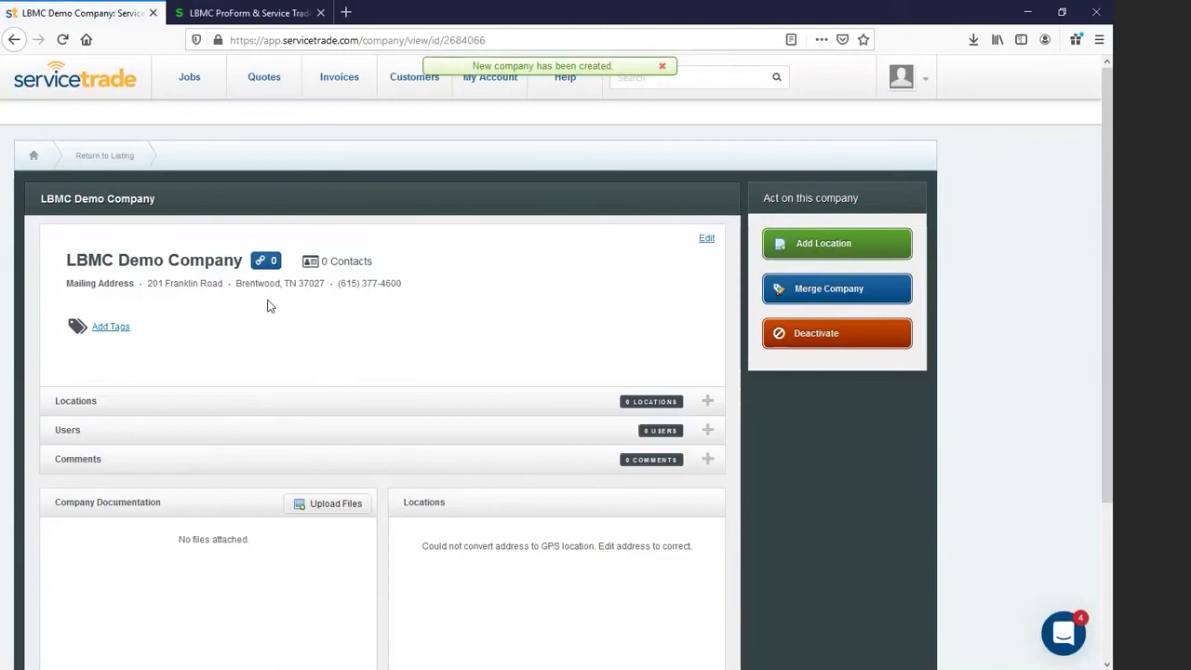
Step: Add a location named LBMC Demo Brentwood and fill its address from the suggestion
left_click(804, 246)
left_click(287, 239)
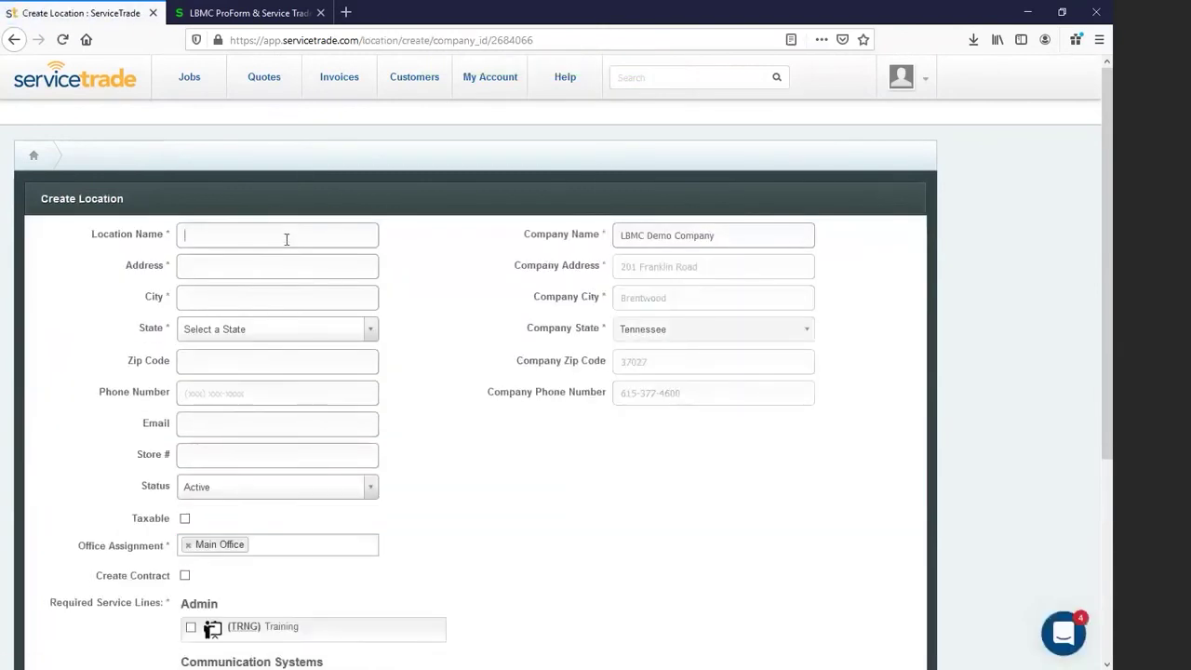
type("LBMC Br")
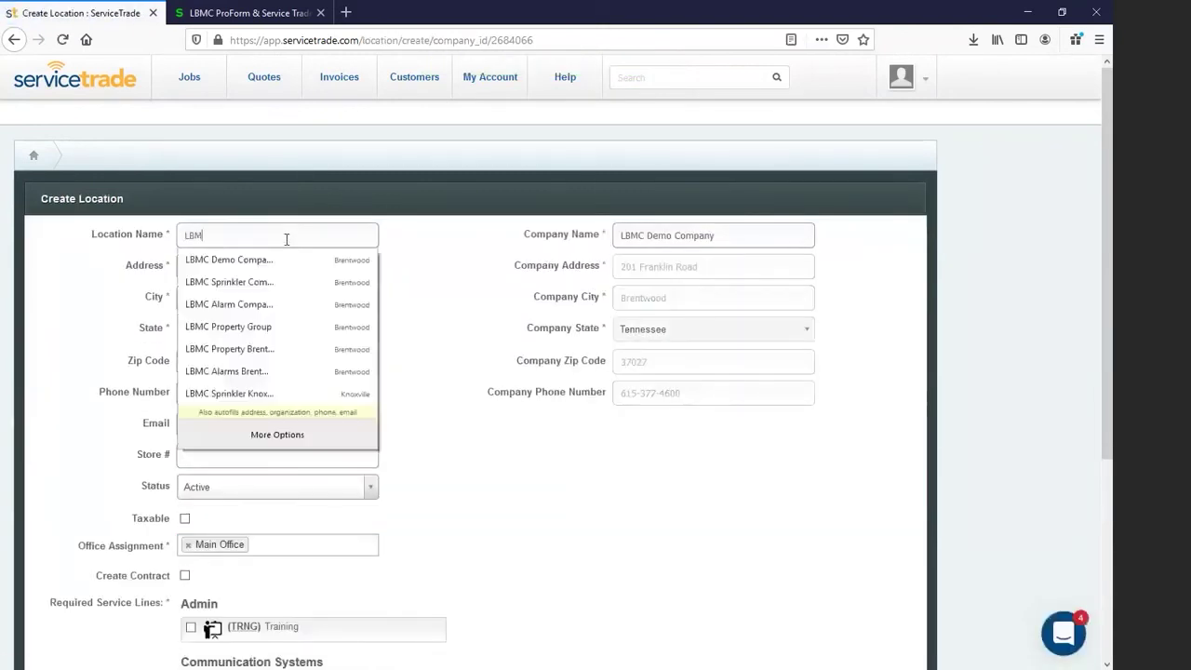
key("BackSpace")
key("BackSpace")
type("D")
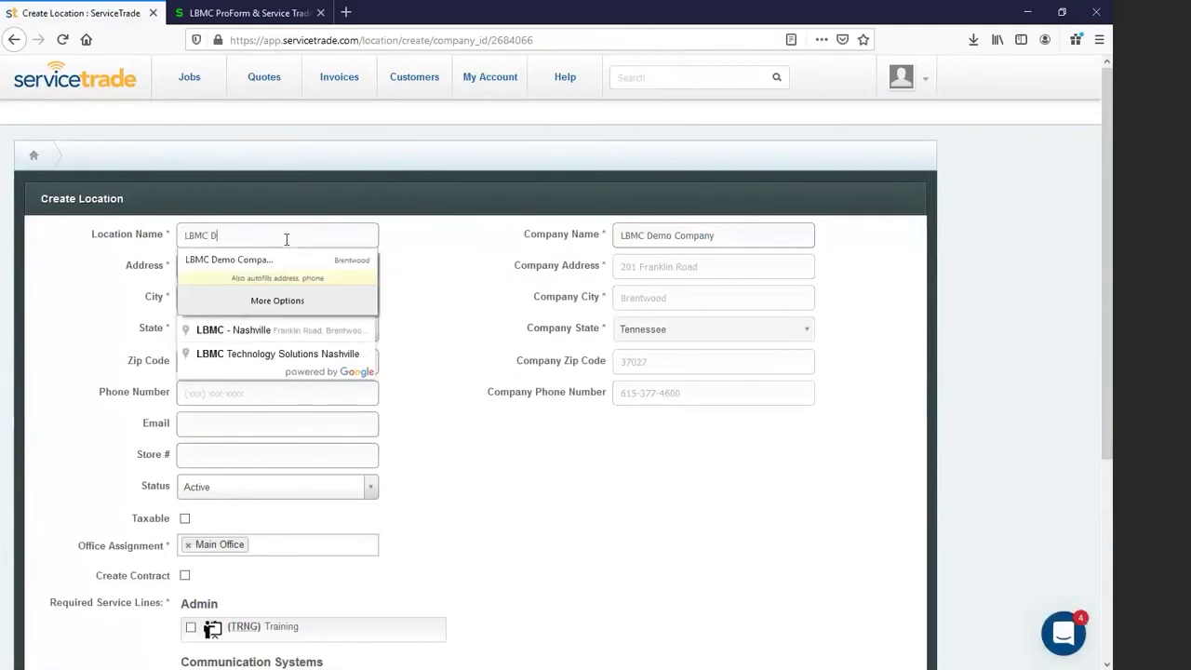
type("emo Brentwood")
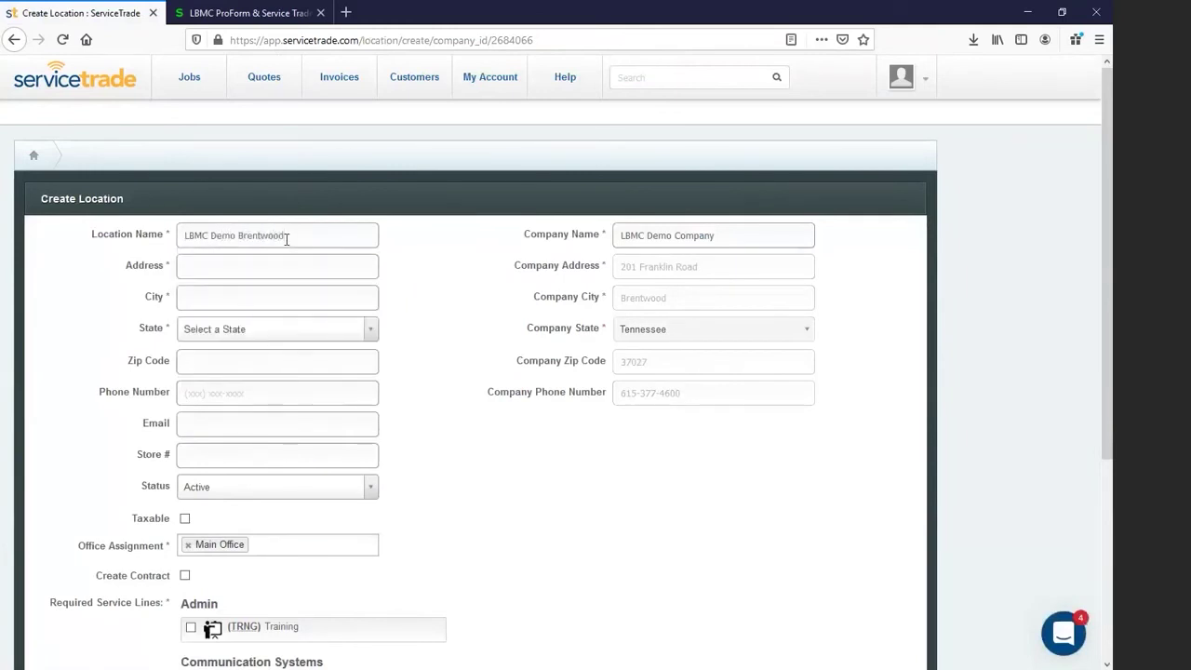
key("Tab")
type("5")
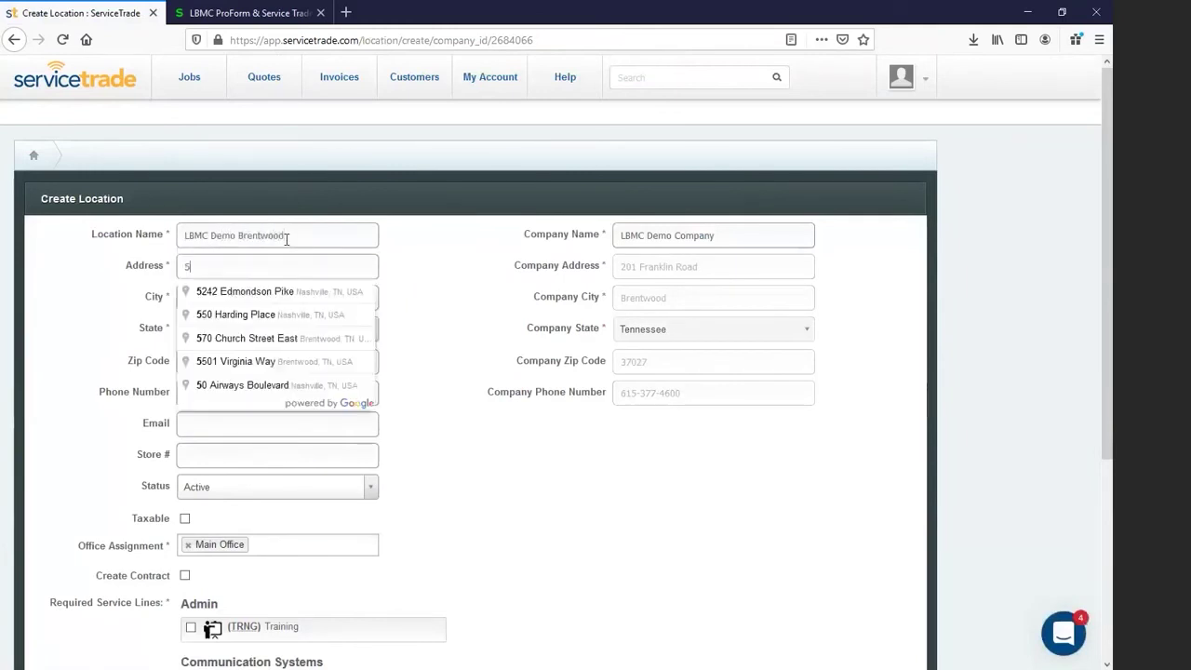
type("250 virg")
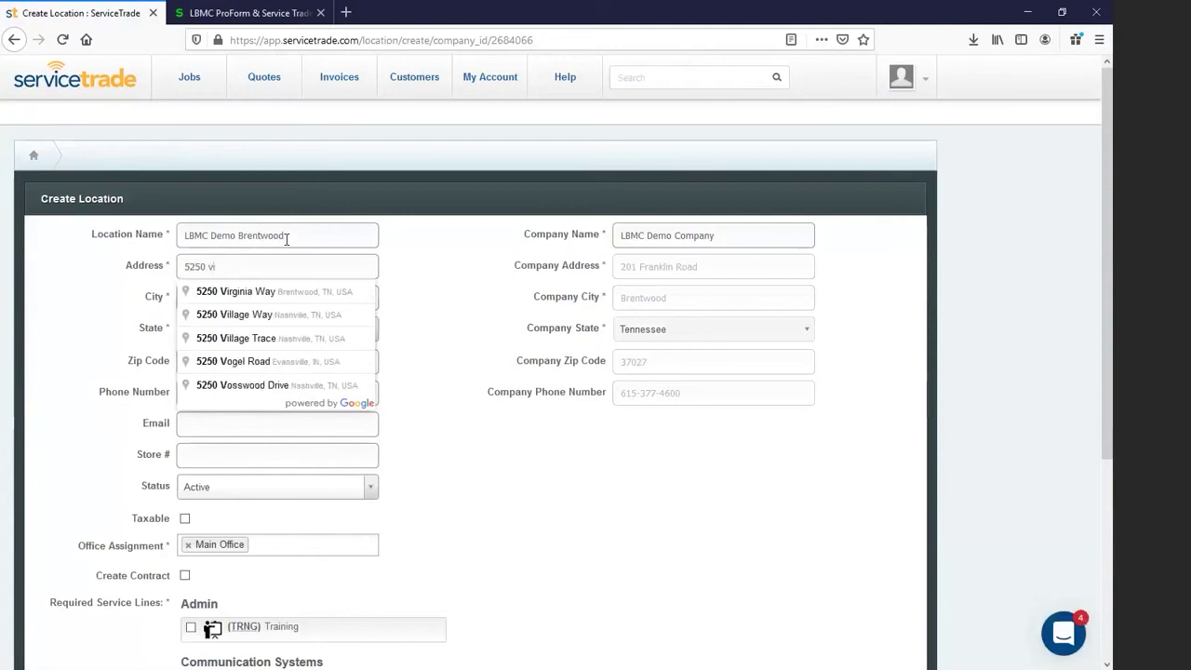
left_click(272, 293)
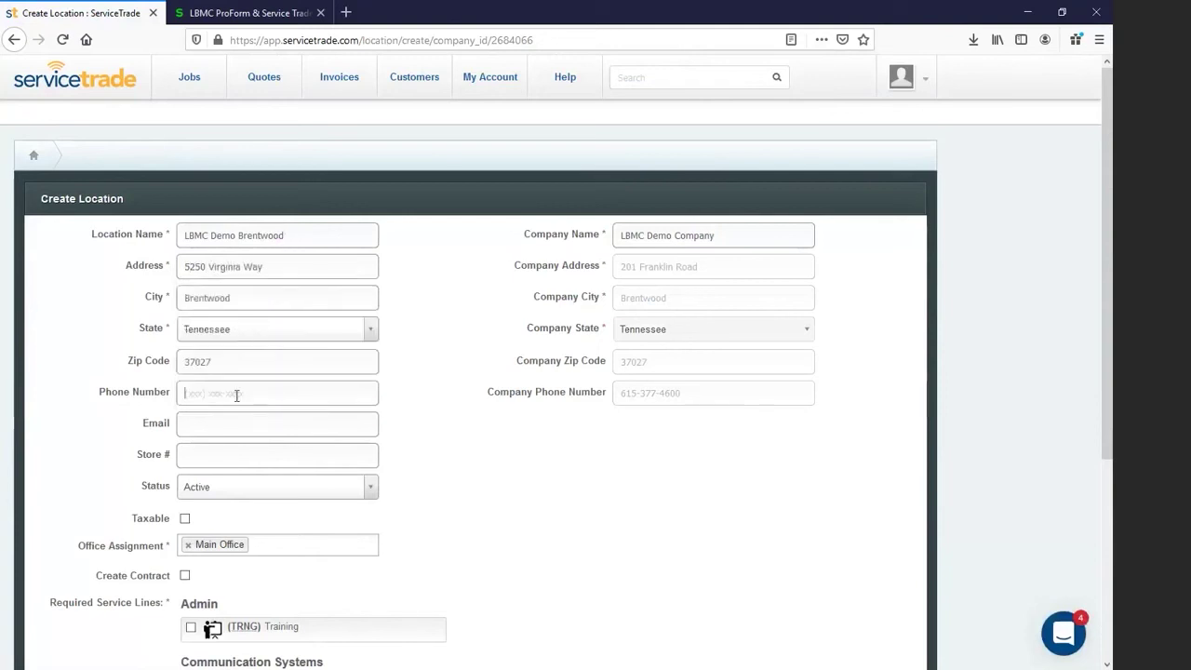
Step: Enter the location's phone number and contact email, mark it taxable, select all service lines, and save
left_click(217, 428)
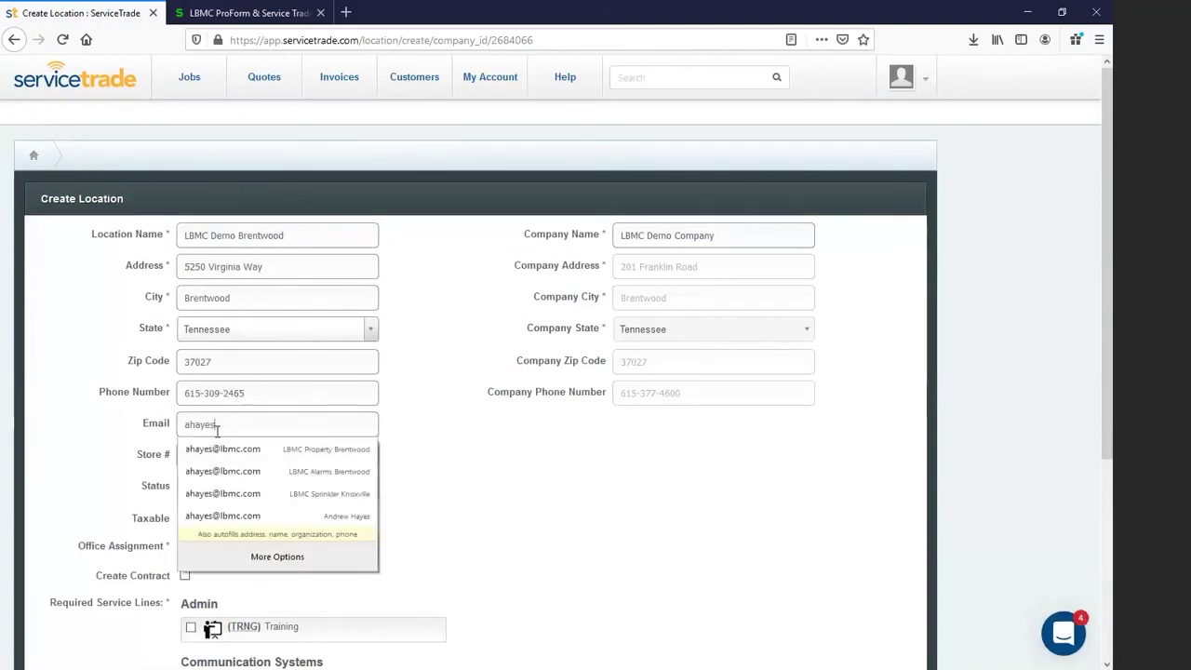
key("Tab")
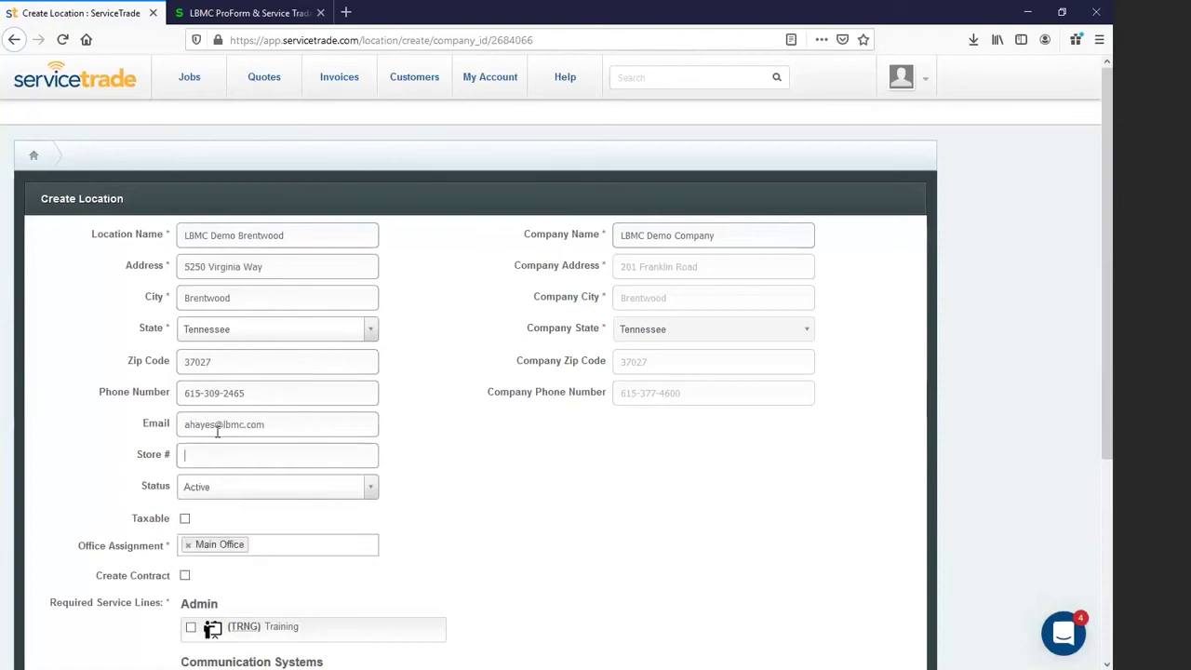
left_click(186, 520)
scroll(154, 530, "down", 3)
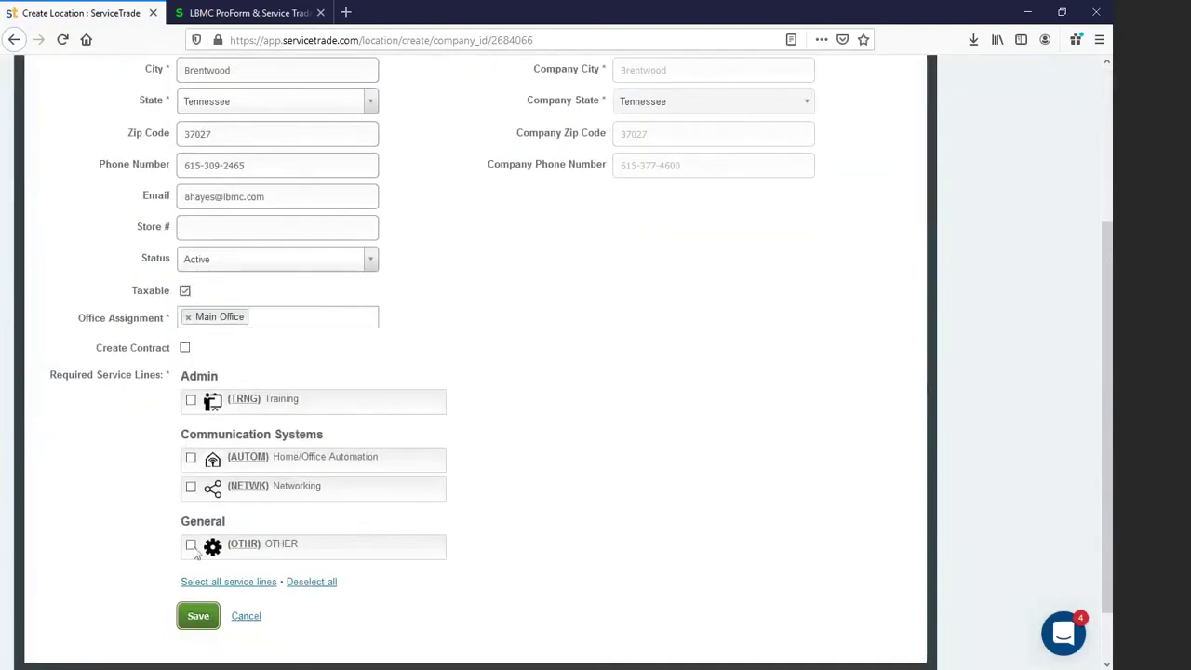
left_click(208, 582)
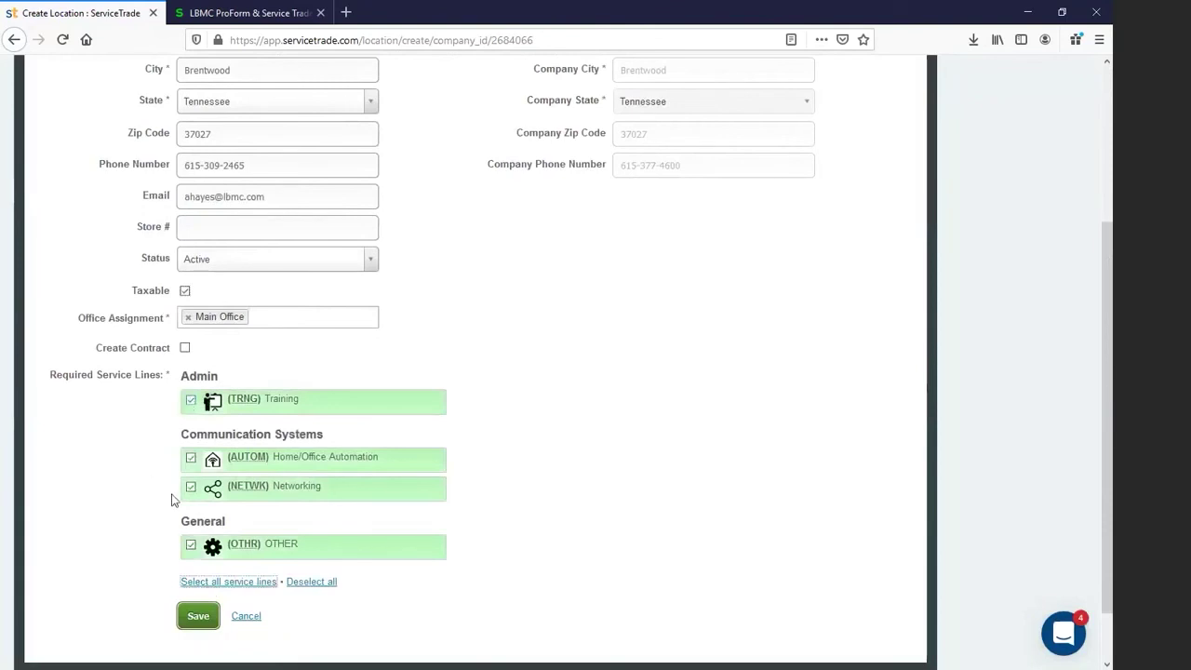
scroll(165, 515, "down", 1)
scroll(165, 517, "up", 3)
scroll(164, 522, "down", 3)
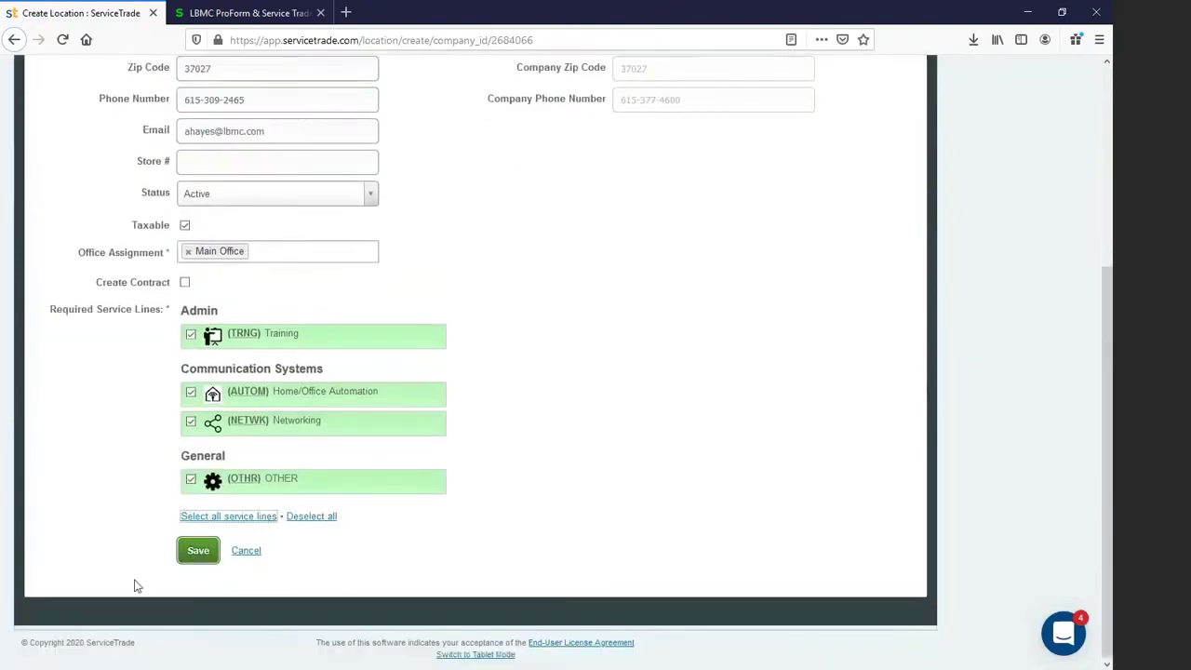
left_click(195, 556)
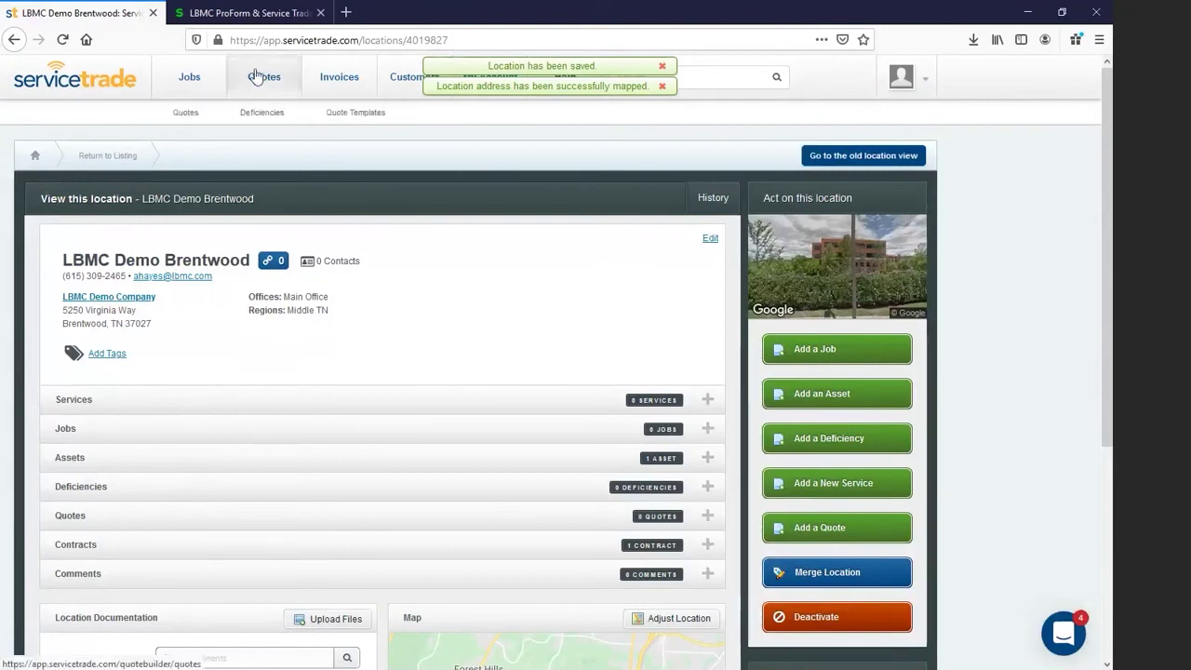
left_click(238, 14)
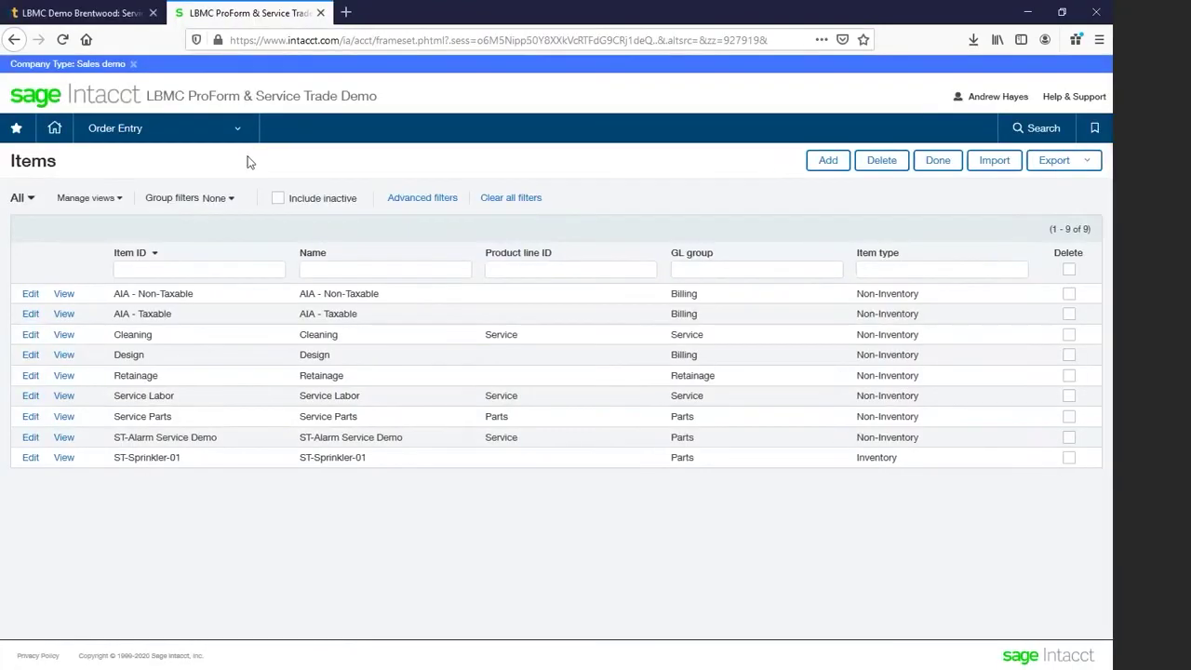
Step: In Sage Intacct, open LBMC Demo Company's customer record and view its Contact list
left_click(243, 139)
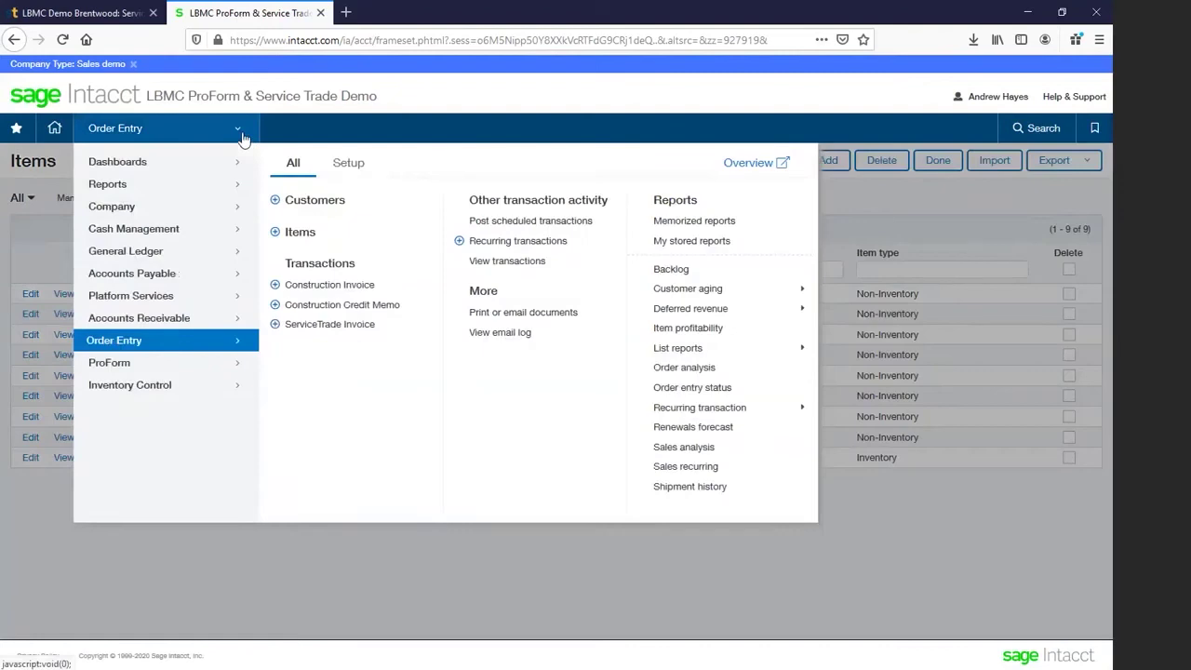
left_click(234, 316)
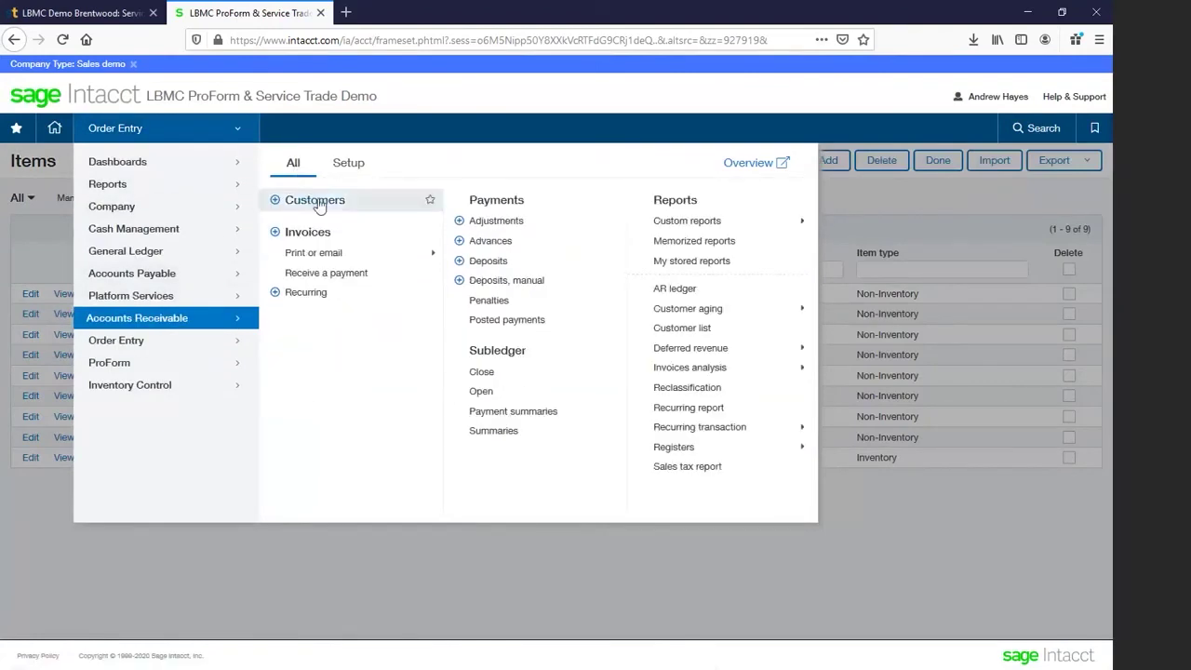
left_click(319, 199)
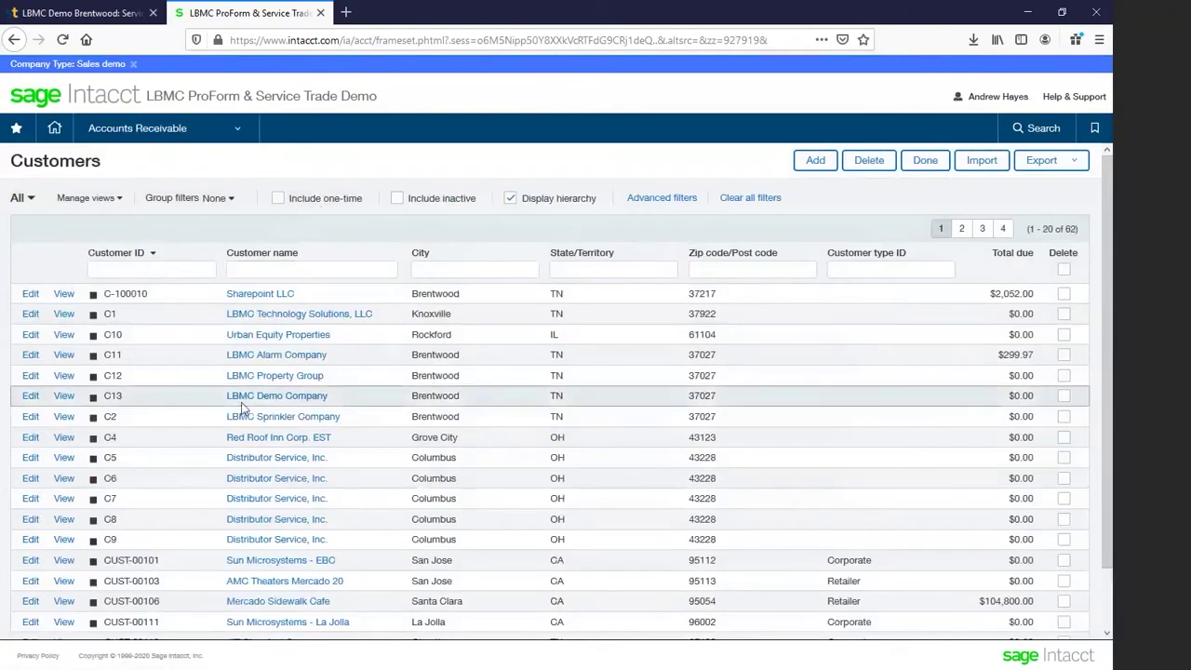
left_click(65, 397)
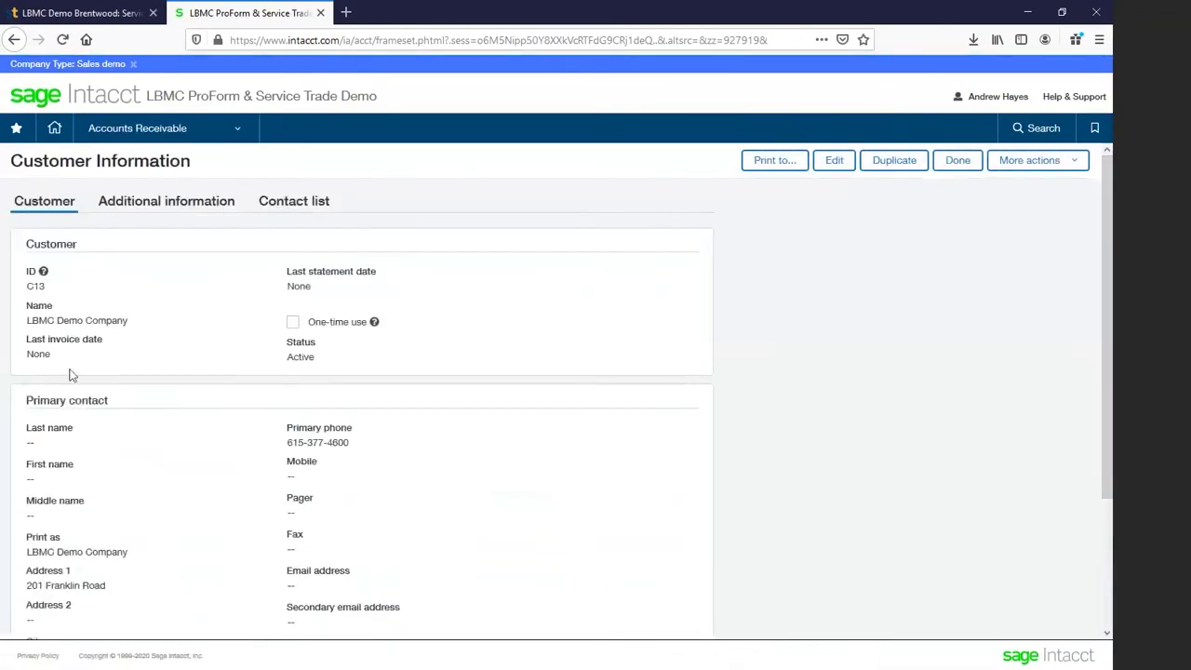
left_click_drag(25, 288, 47, 287)
left_click(51, 293)
left_click(275, 207)
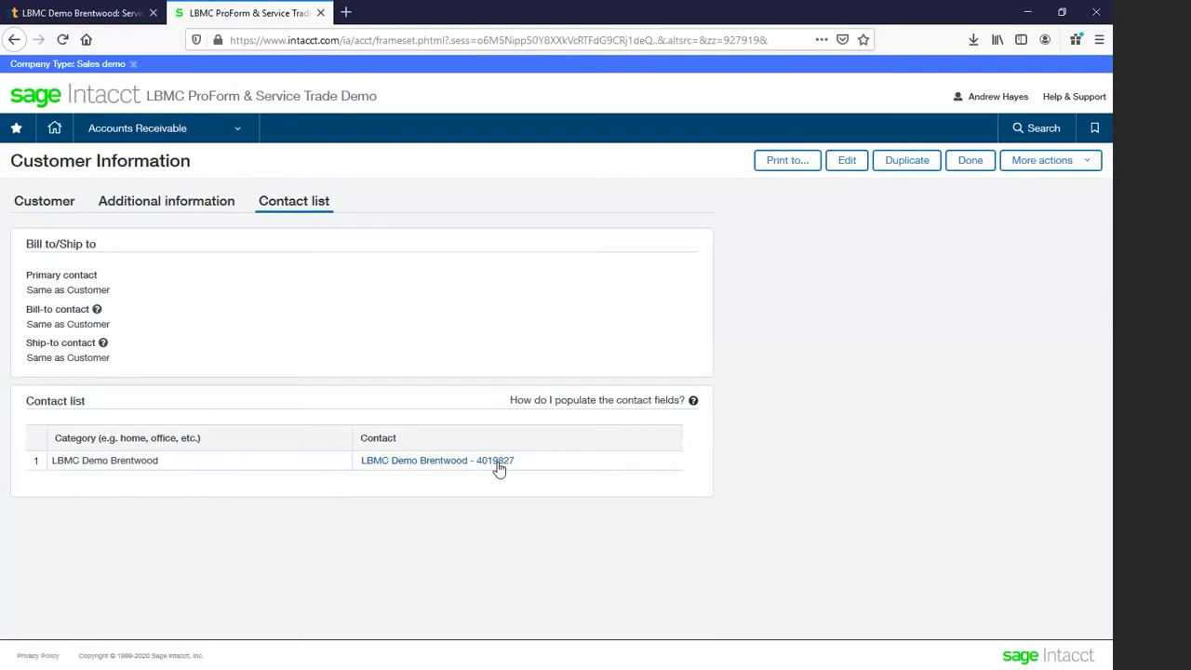
left_click(70, 16)
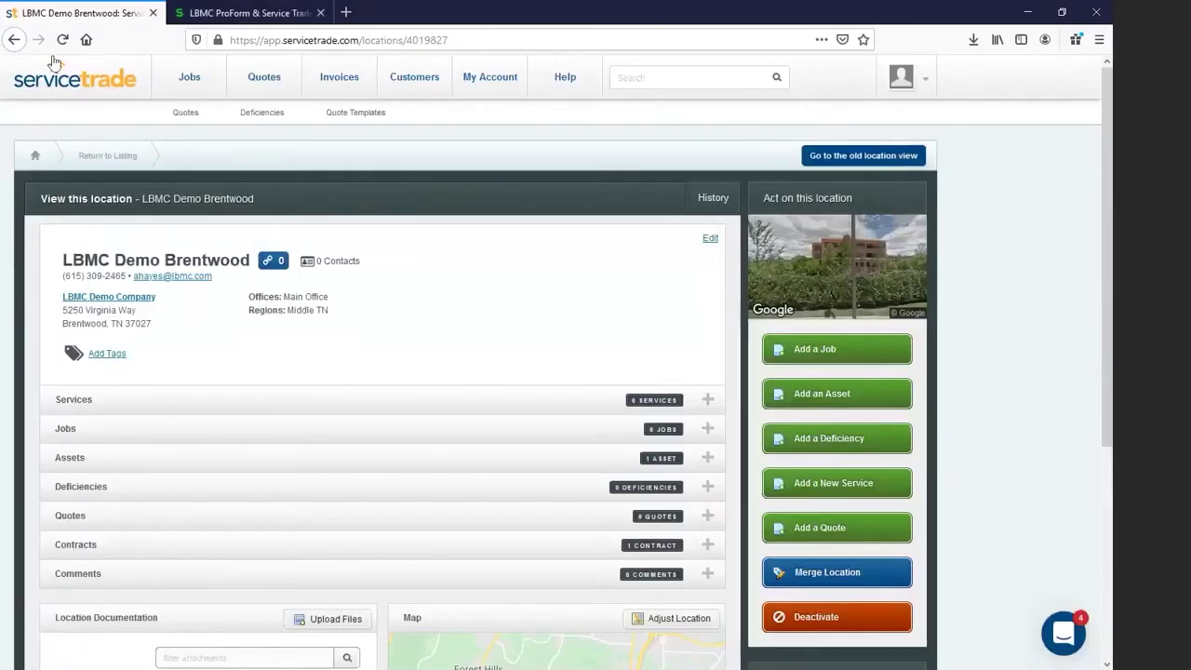
Step: Check LBMC Demo Company's External Systems link, noting record ID C13
left_click(121, 296)
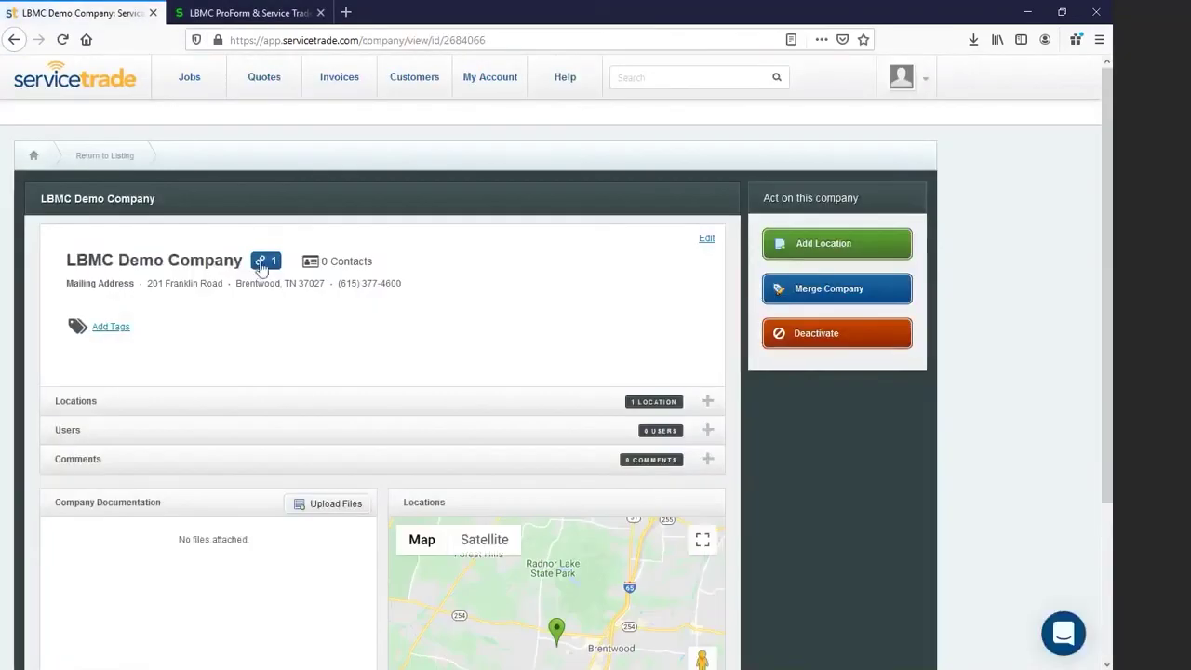
left_click(262, 271)
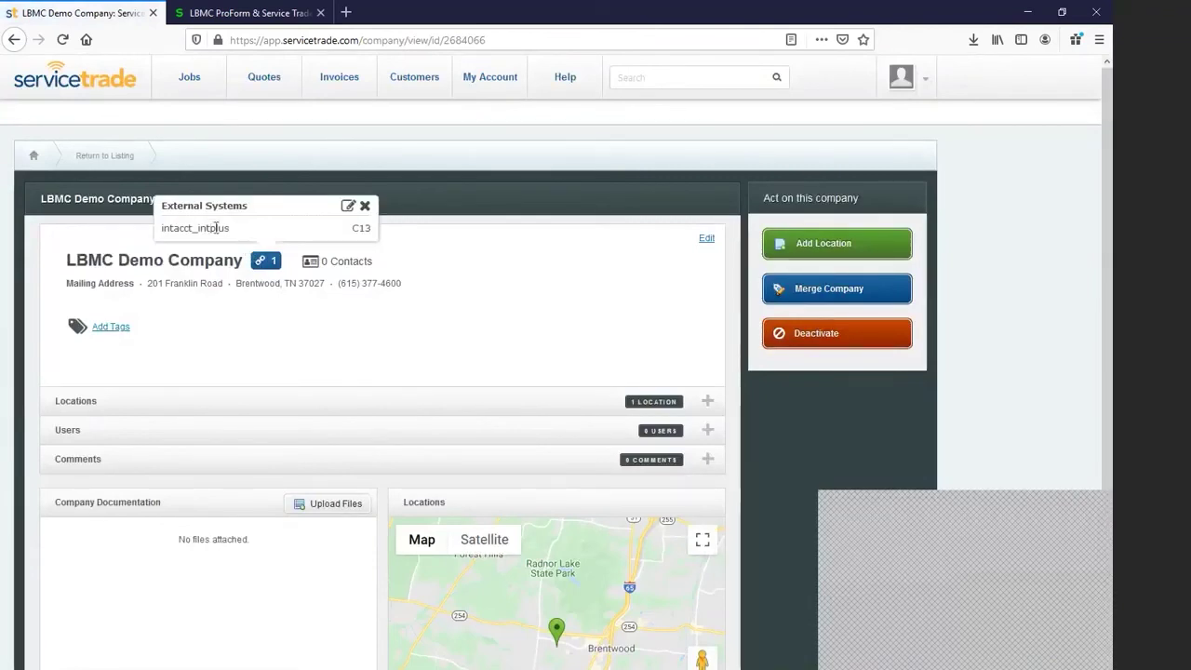
left_click_drag(350, 229, 372, 233)
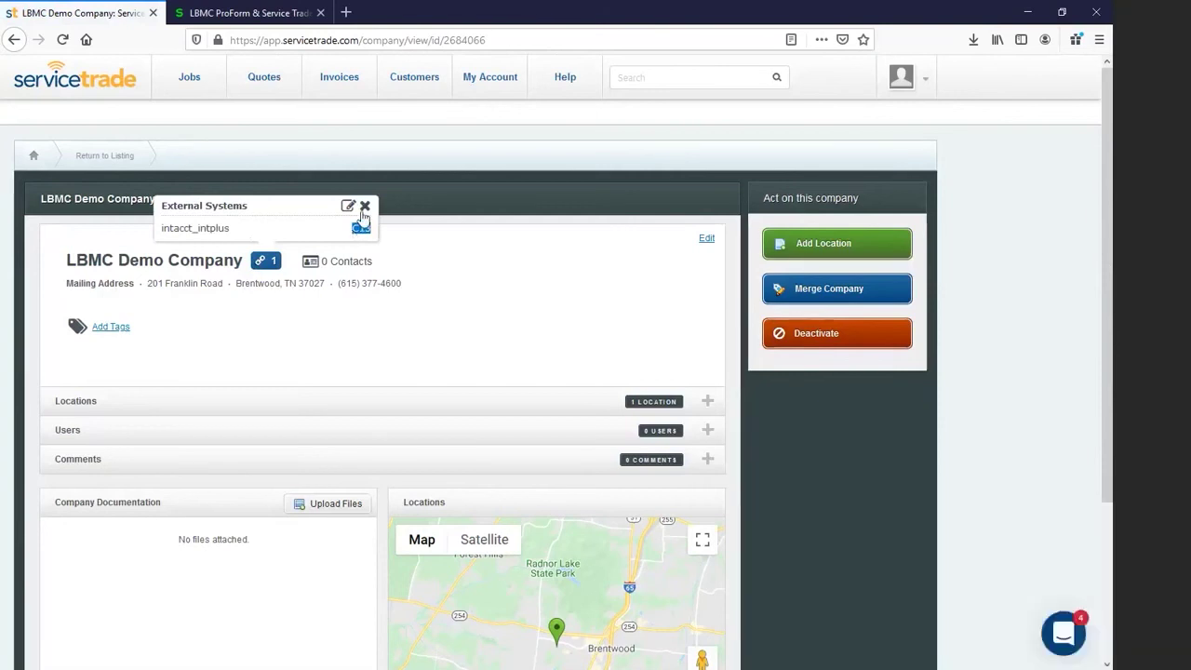
left_click(364, 205)
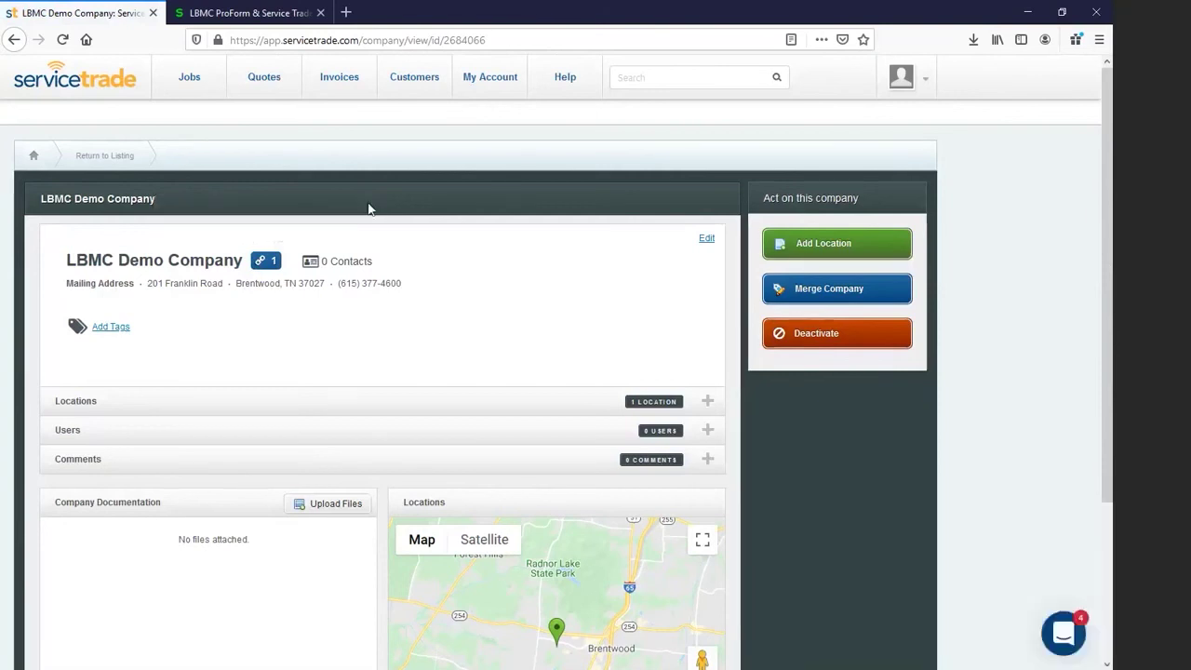
Step: Open the LBMC Demo Brentwood location and check its External Systems link to intacct_intplus
left_click(330, 408)
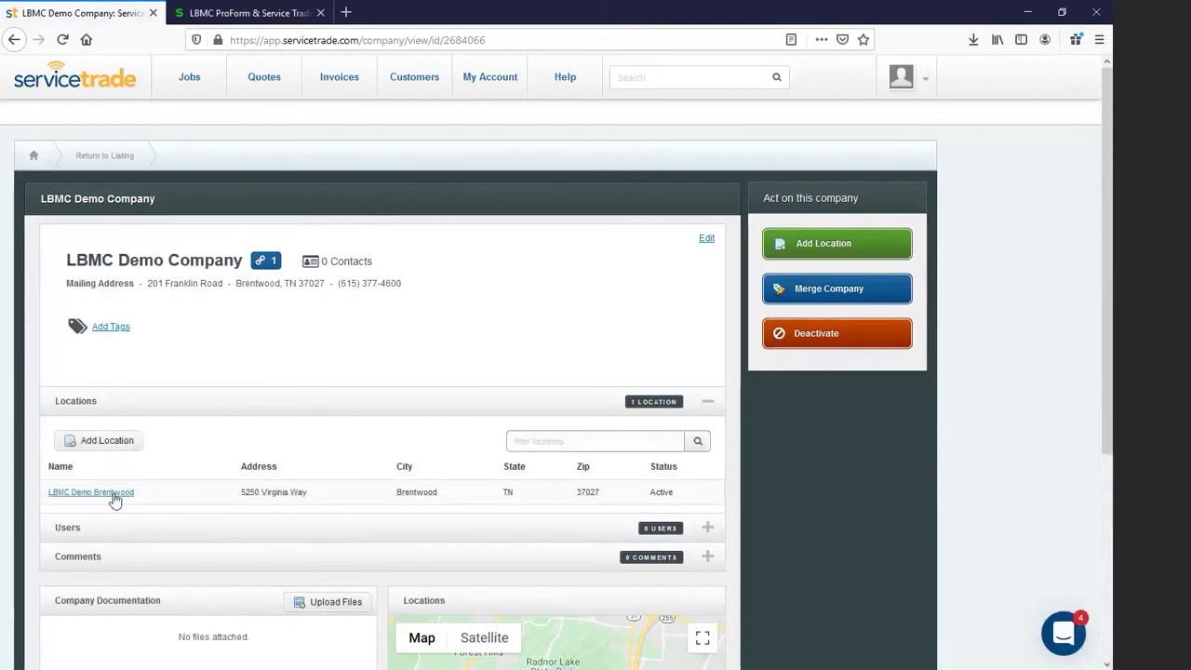
left_click(114, 498)
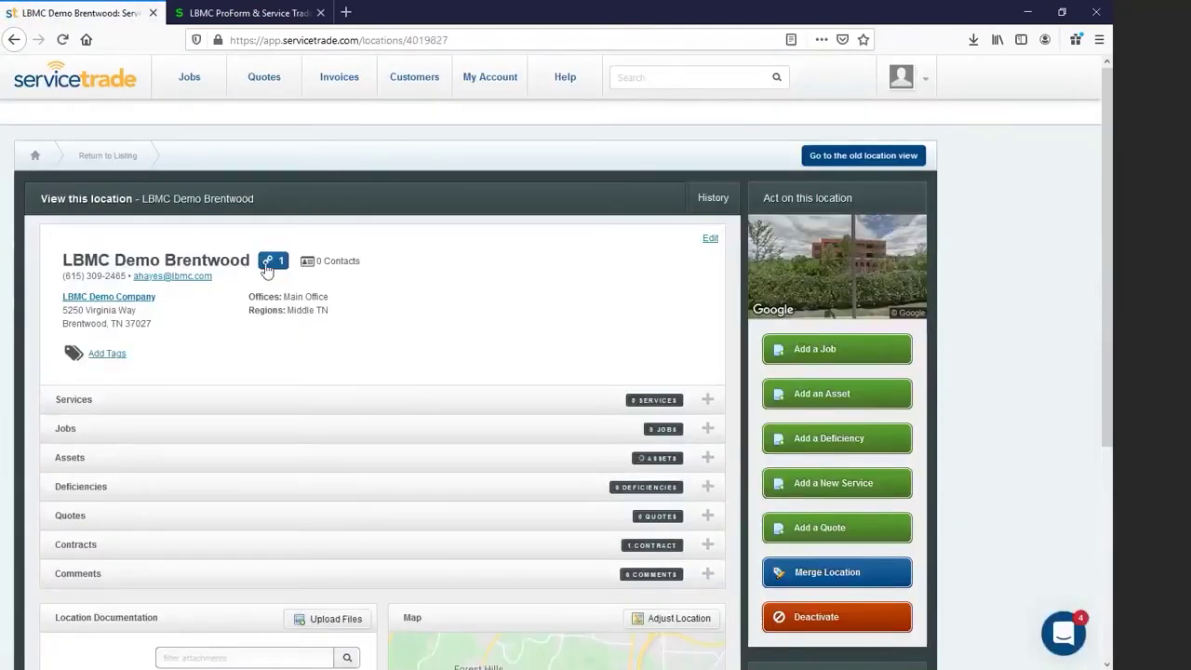
left_click(268, 264)
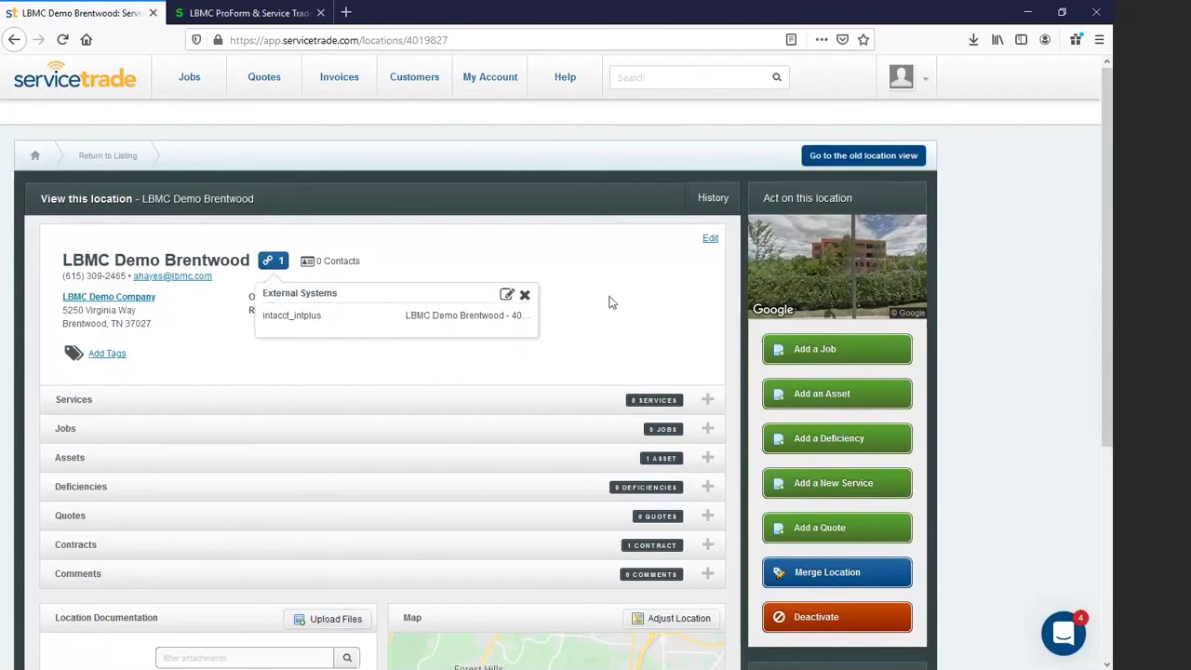
left_click(525, 294)
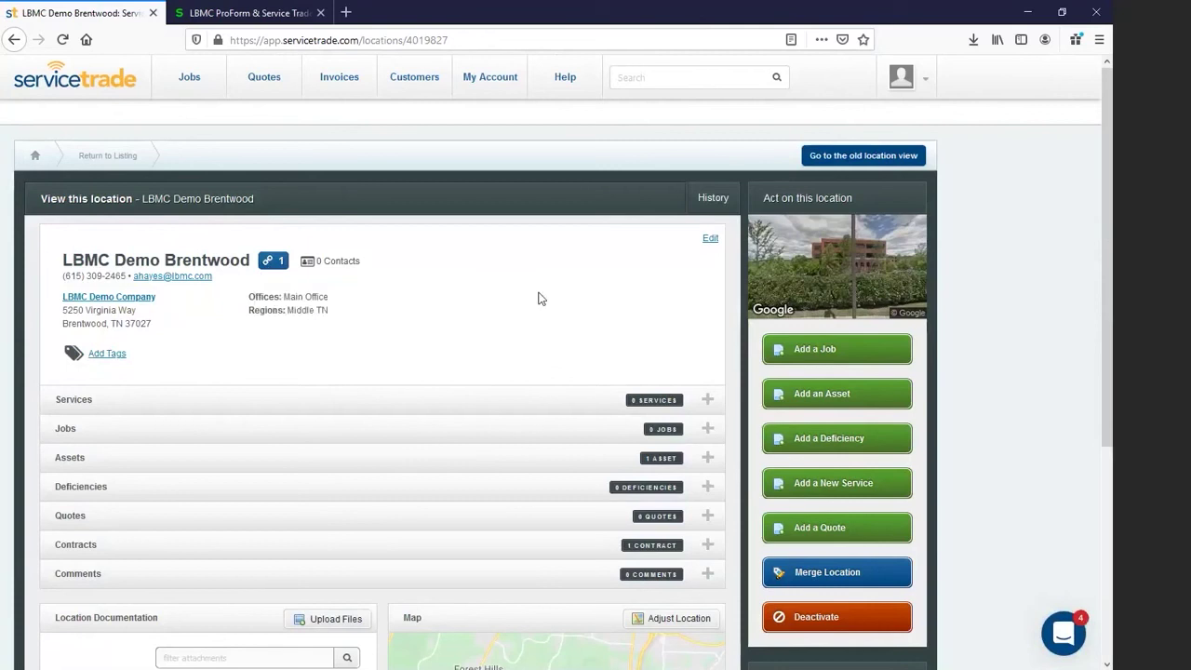
left_click(249, 15)
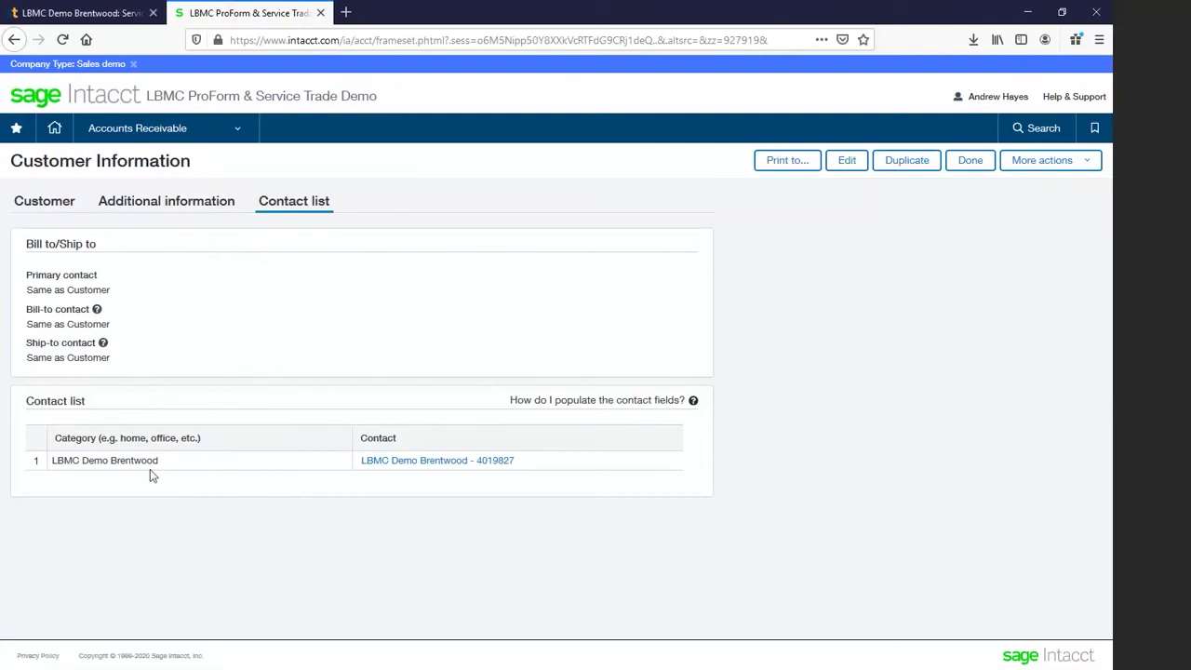
Step: Return to the ServiceTrade LBMC Demo Brentwood location and start adding a new job
left_click(49, 14)
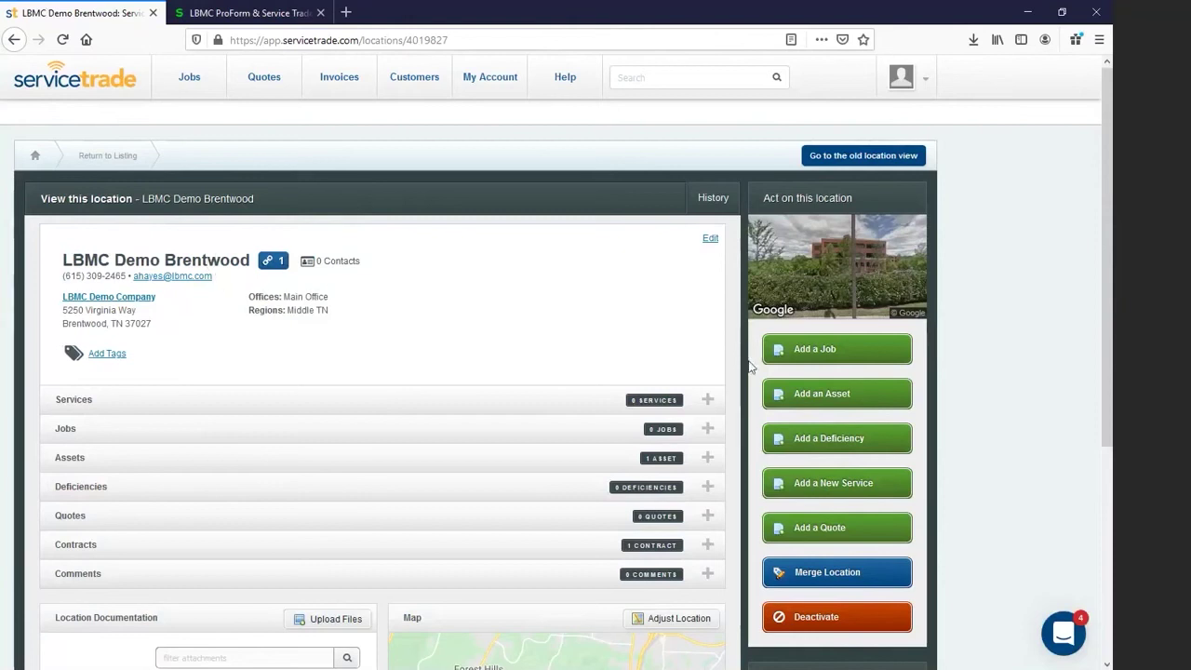
left_click(823, 351)
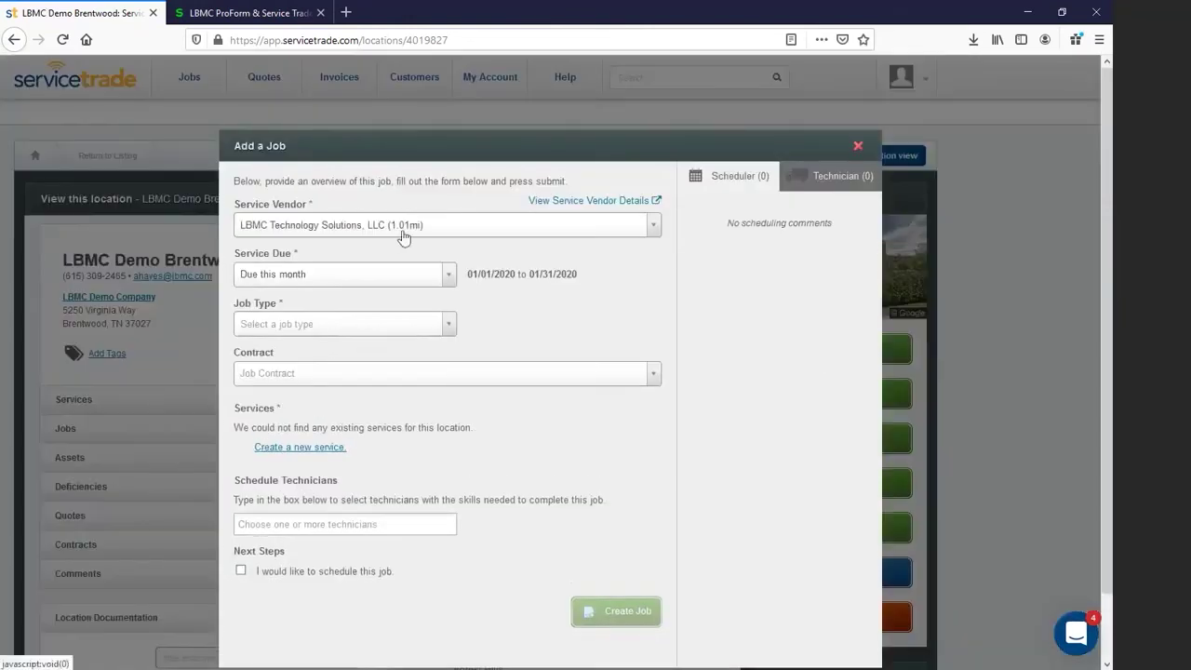
Step: Set the job type to Service Call under the LBMC Technology Solutions Standard Contract
left_click(370, 326)
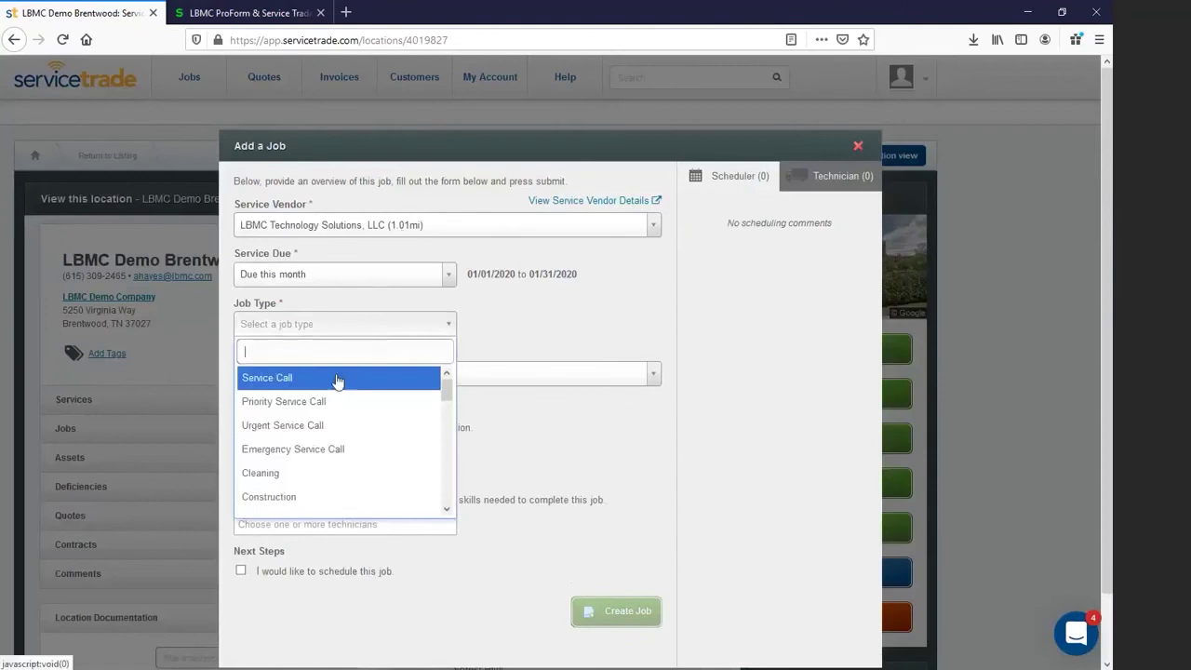
left_click(337, 379)
left_click(355, 384)
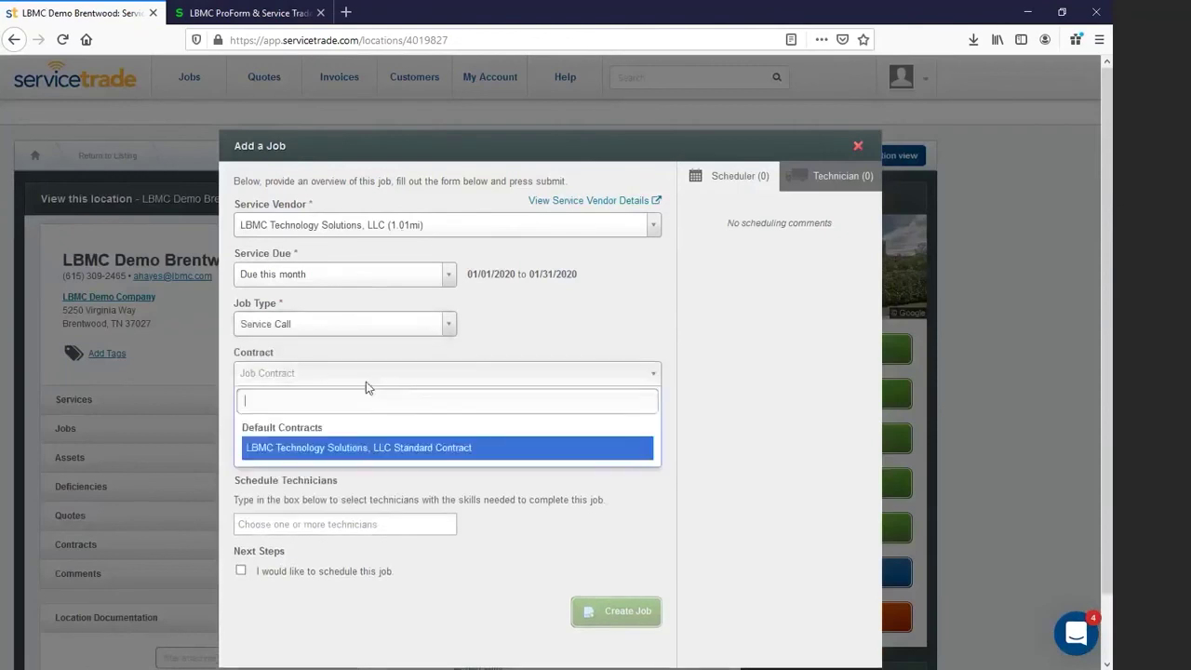
left_click(364, 450)
Step: Add a Location - Building service priced 49.99 described as 'demo work', and create the job
left_click(333, 448)
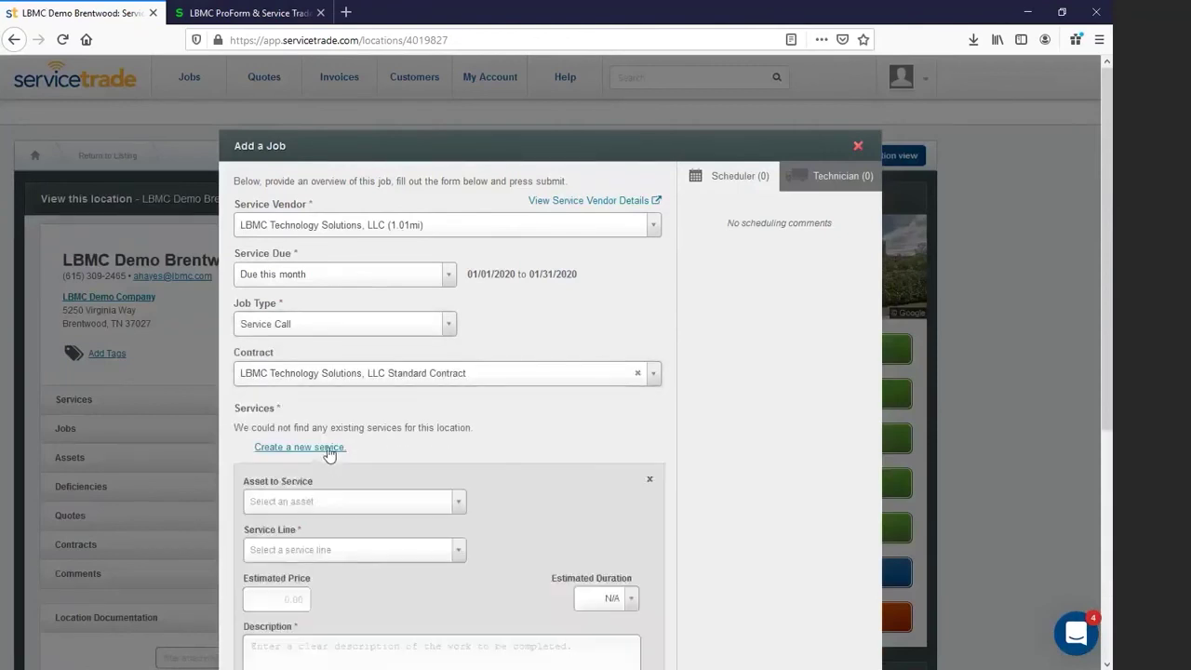
left_click(361, 507)
left_click(337, 558)
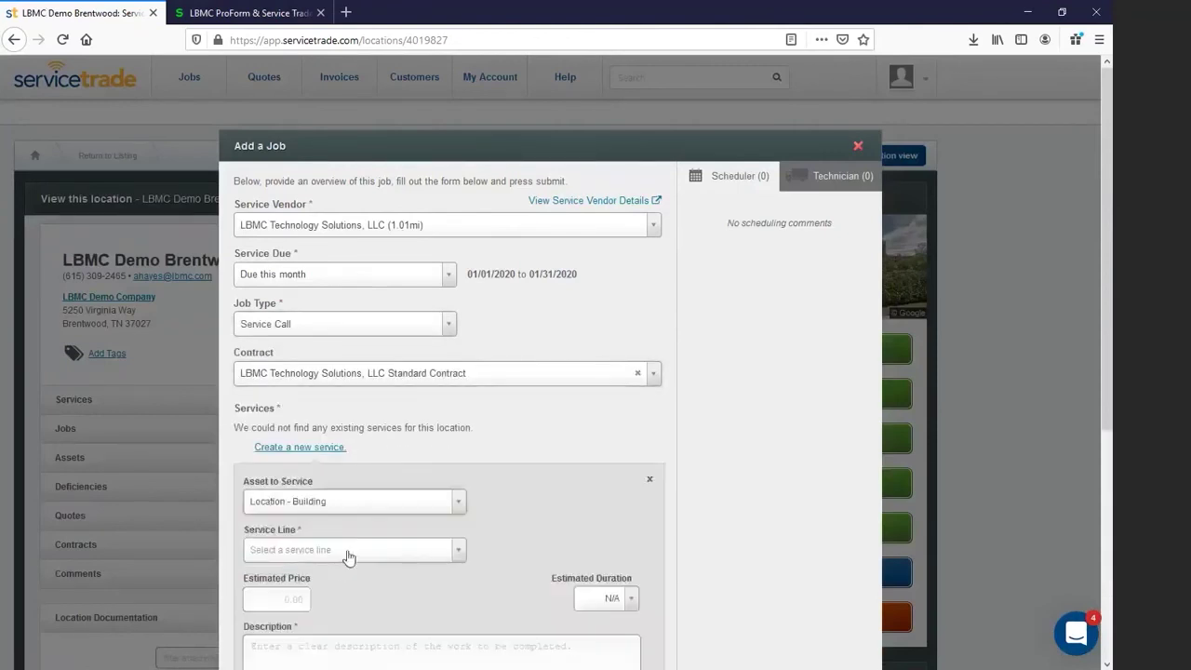
scroll(358, 574, "down", 3)
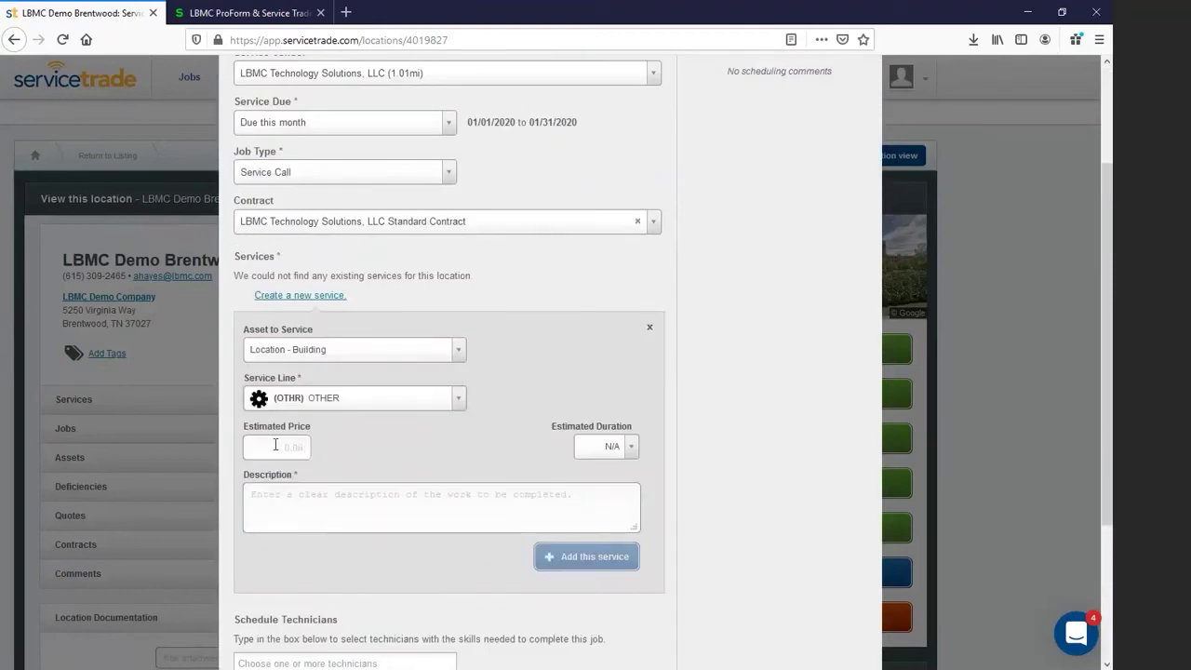
left_click(275, 445)
type("49.99")
key("Tab")
type("demo w")
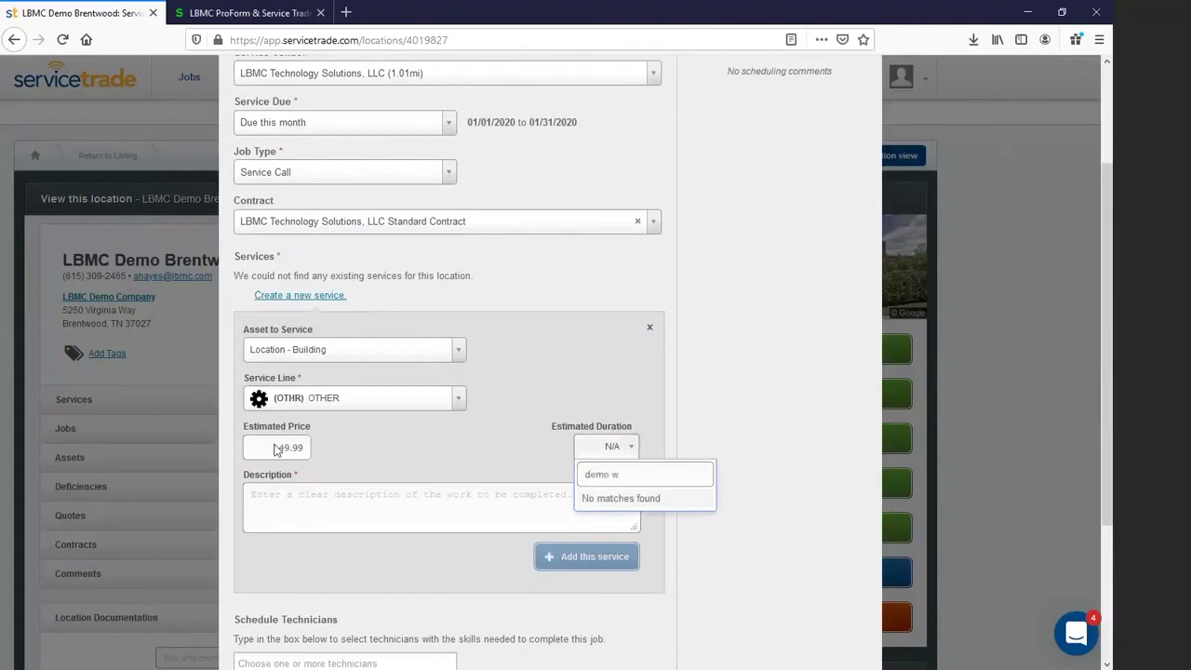
key("BackSpace")
key("BackSpace")
key("BackSpace")
key("BackSpace")
key("BackSpace")
key("Tab")
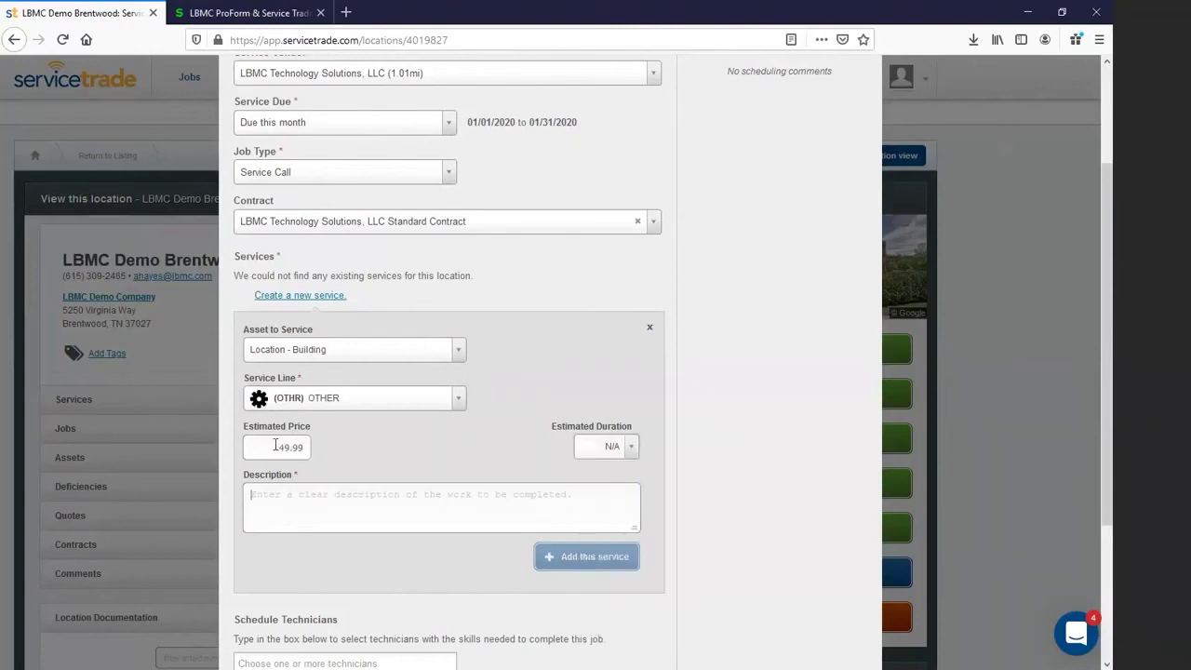
type("demo work")
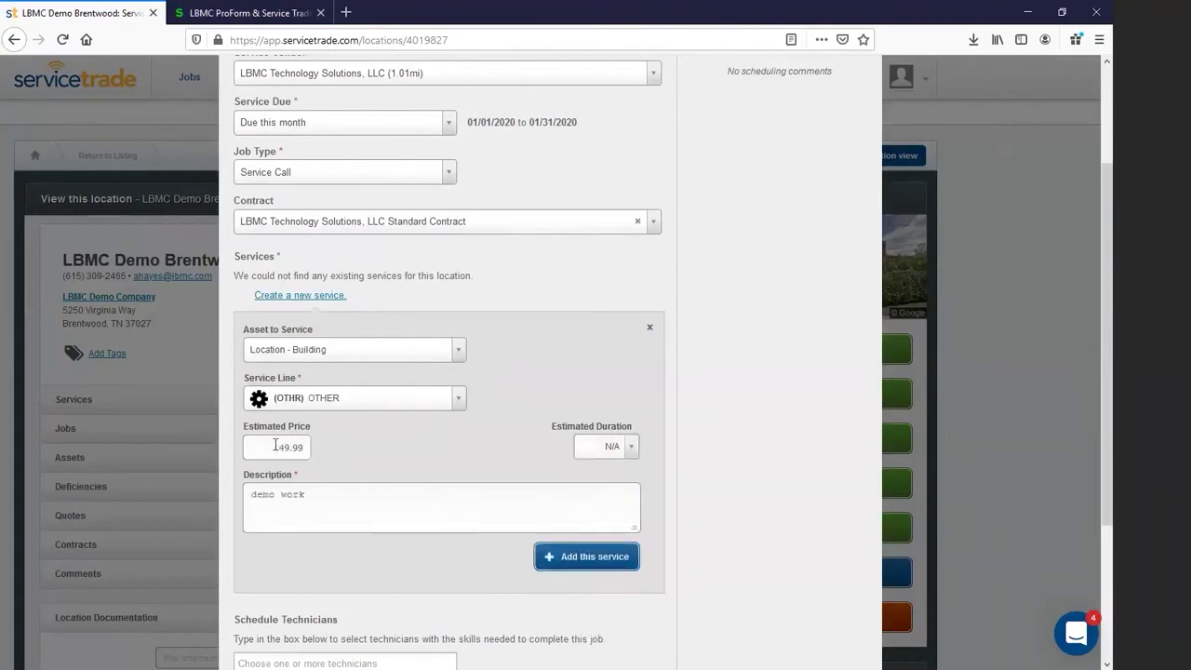
left_click(562, 556)
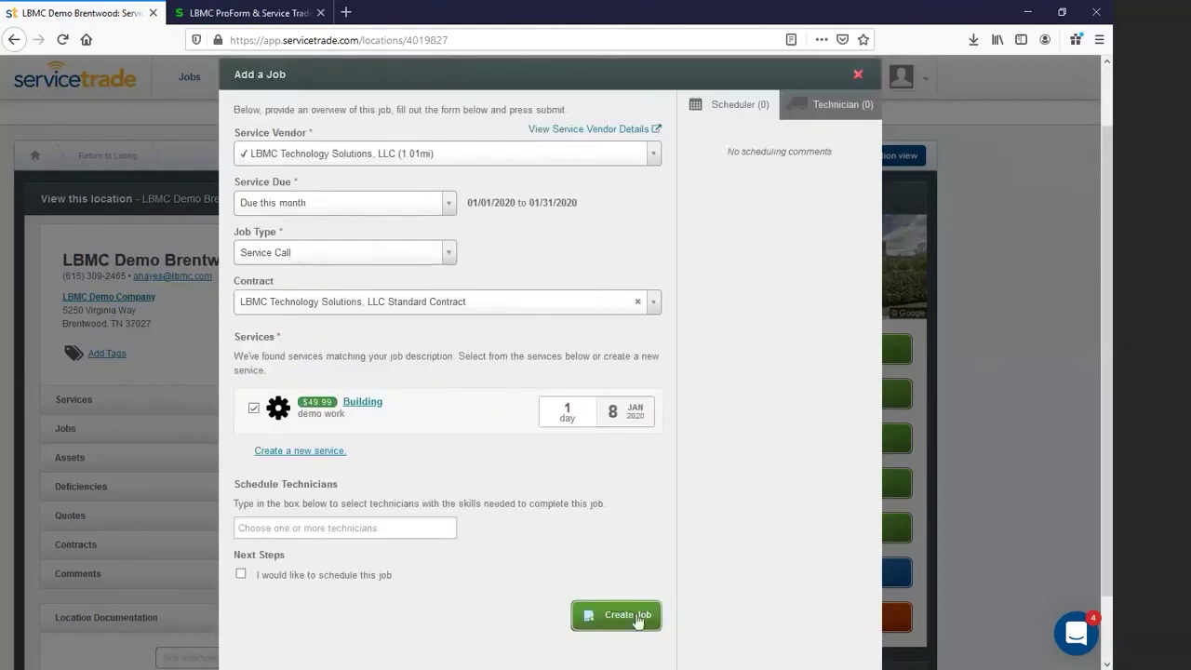
left_click(637, 619)
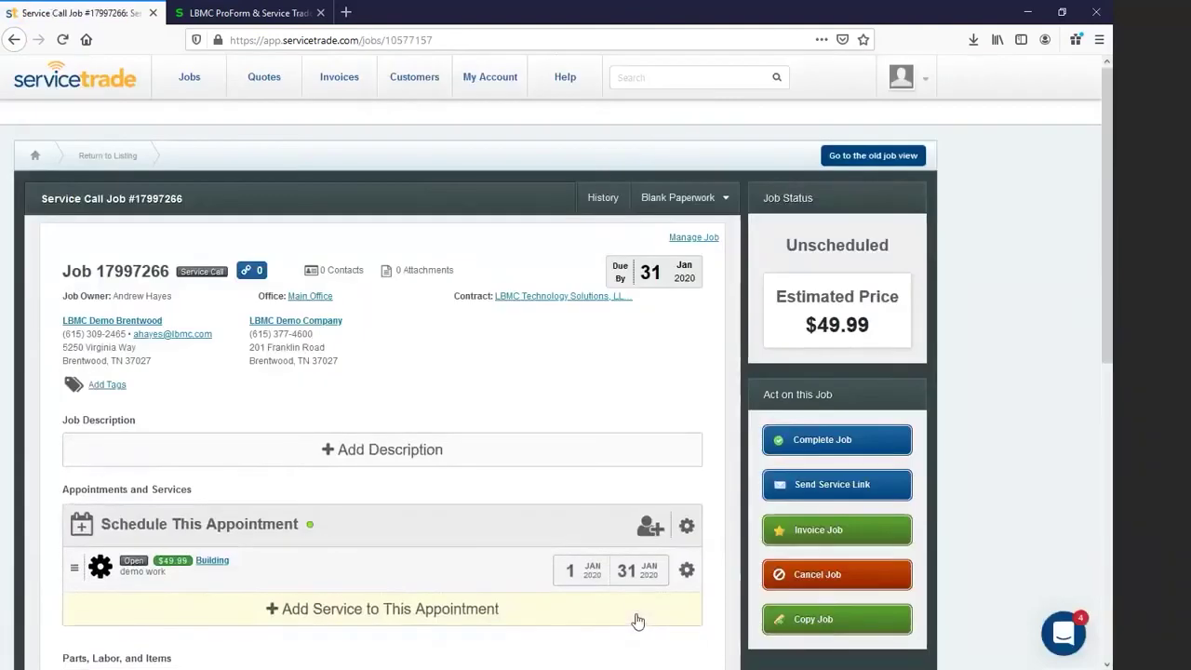
Step: Add an OTHR line item, ST-Alarm Service Demo, to the job's parts list and save it
scroll(485, 499, "down", 3)
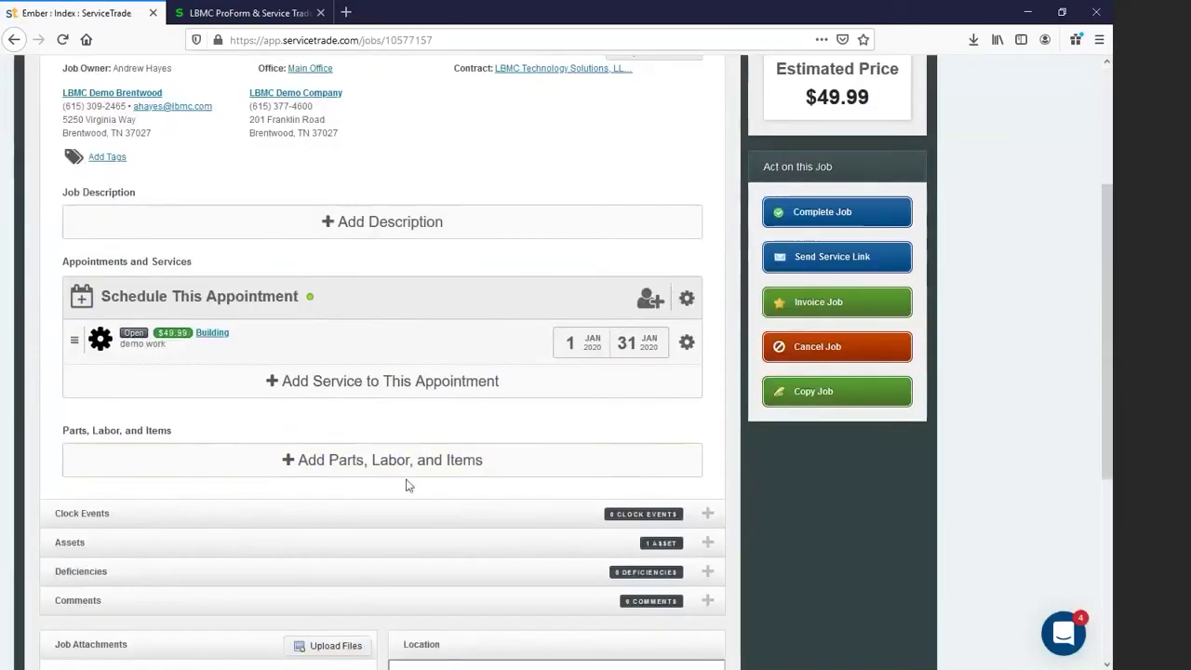
left_click(375, 465)
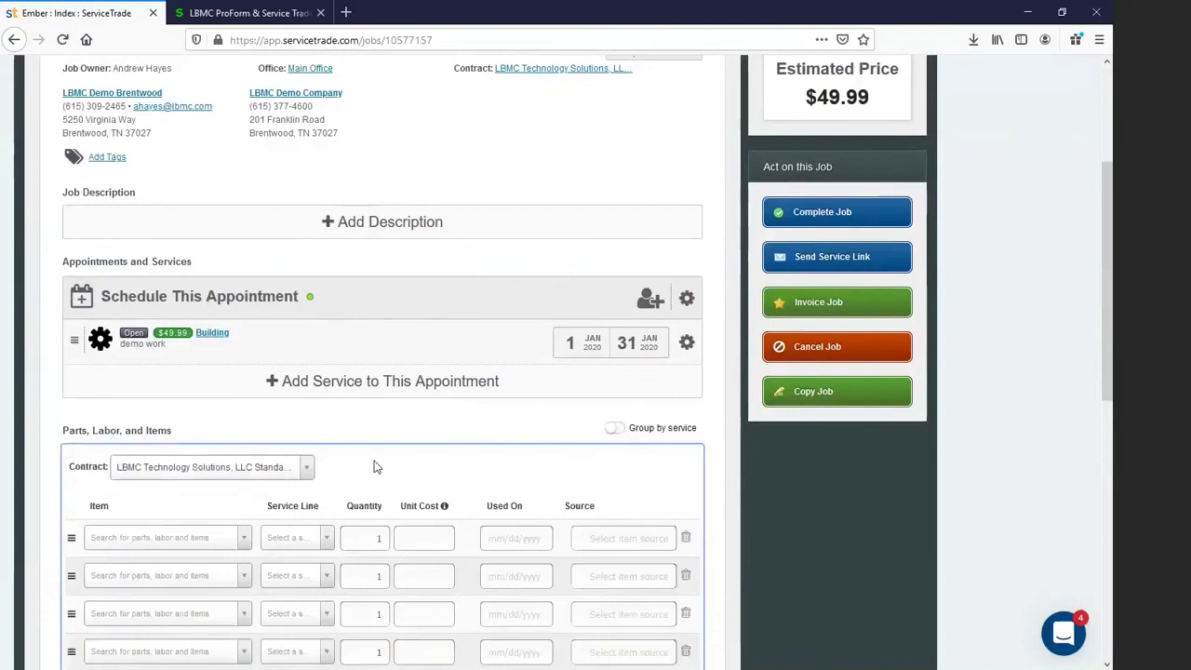
left_click(326, 540)
left_click(321, 466)
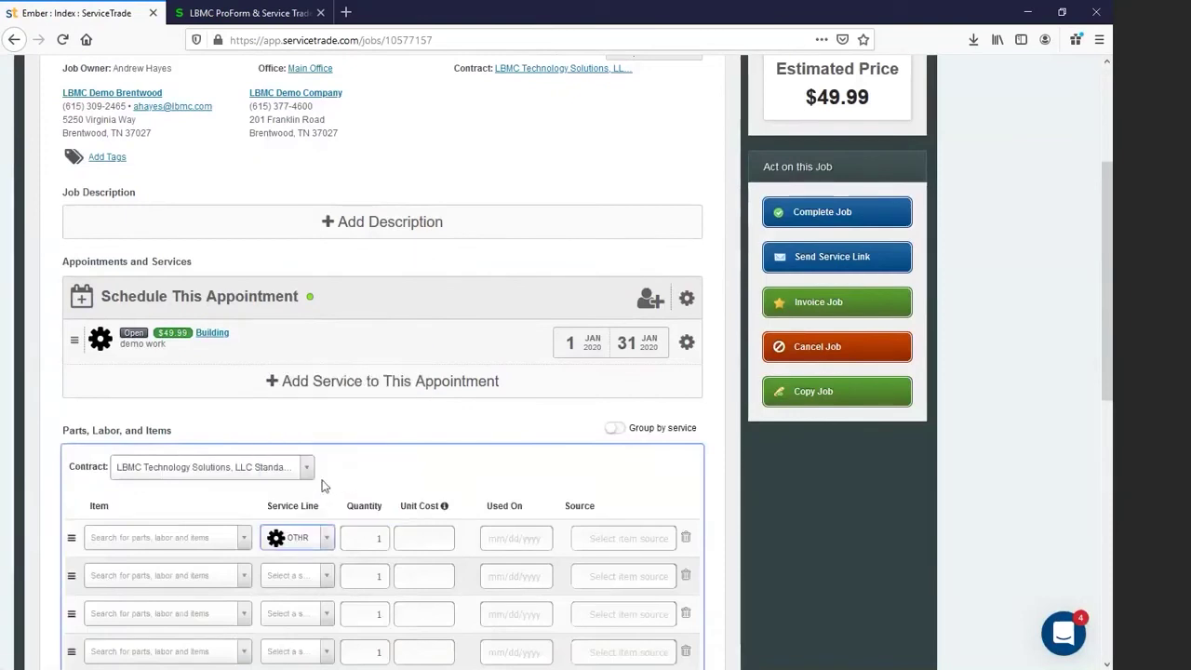
left_click(206, 542)
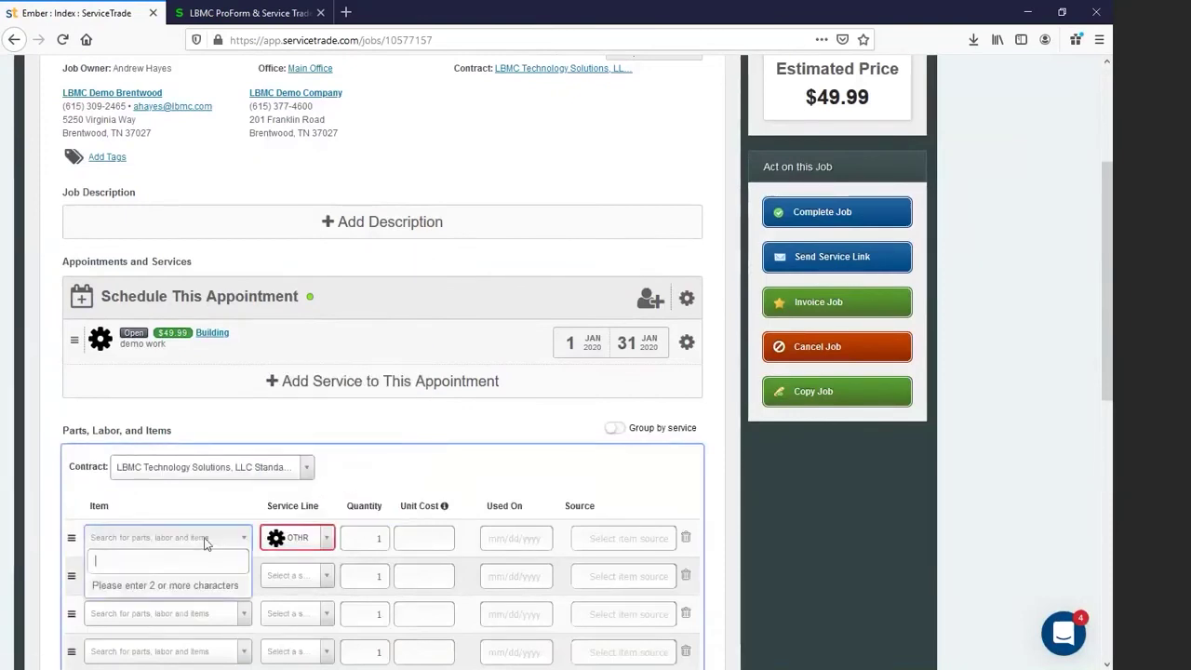
type("st")
left_click(154, 621)
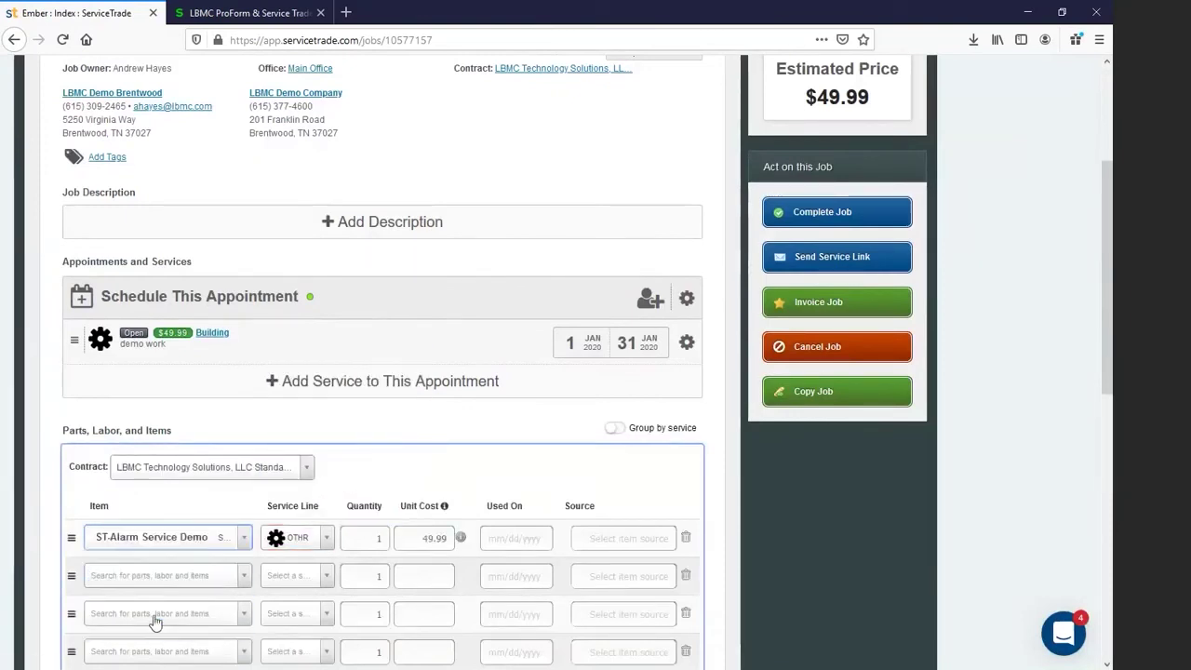
scroll(469, 444, "down", 1)
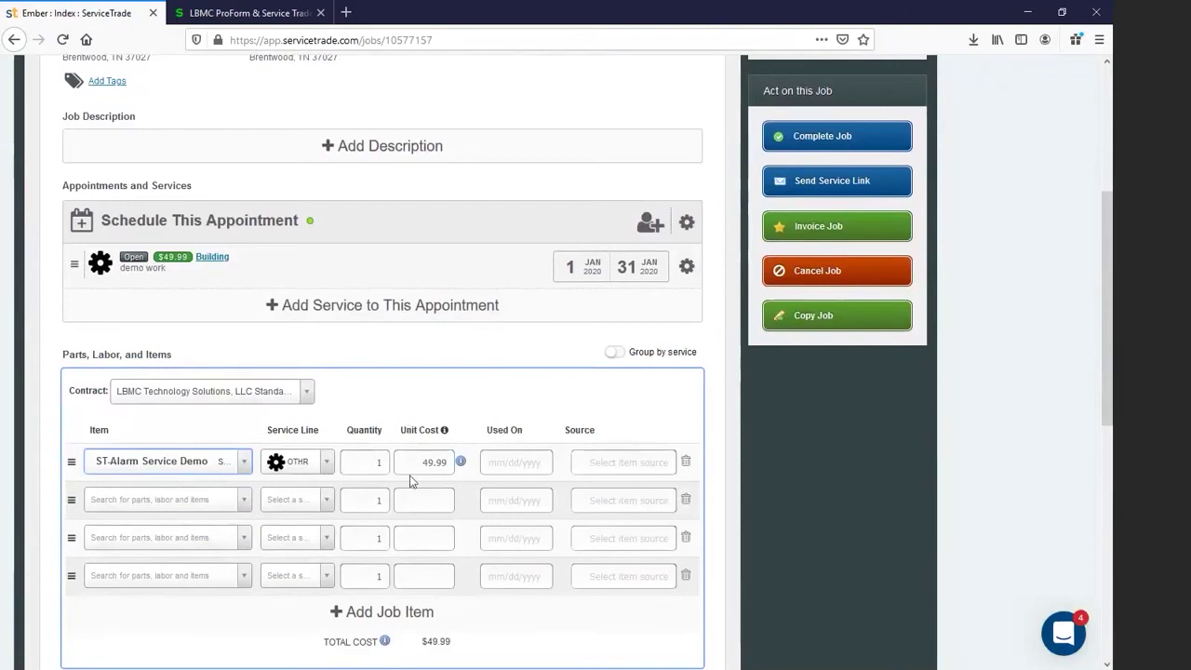
scroll(473, 410, "down", 3)
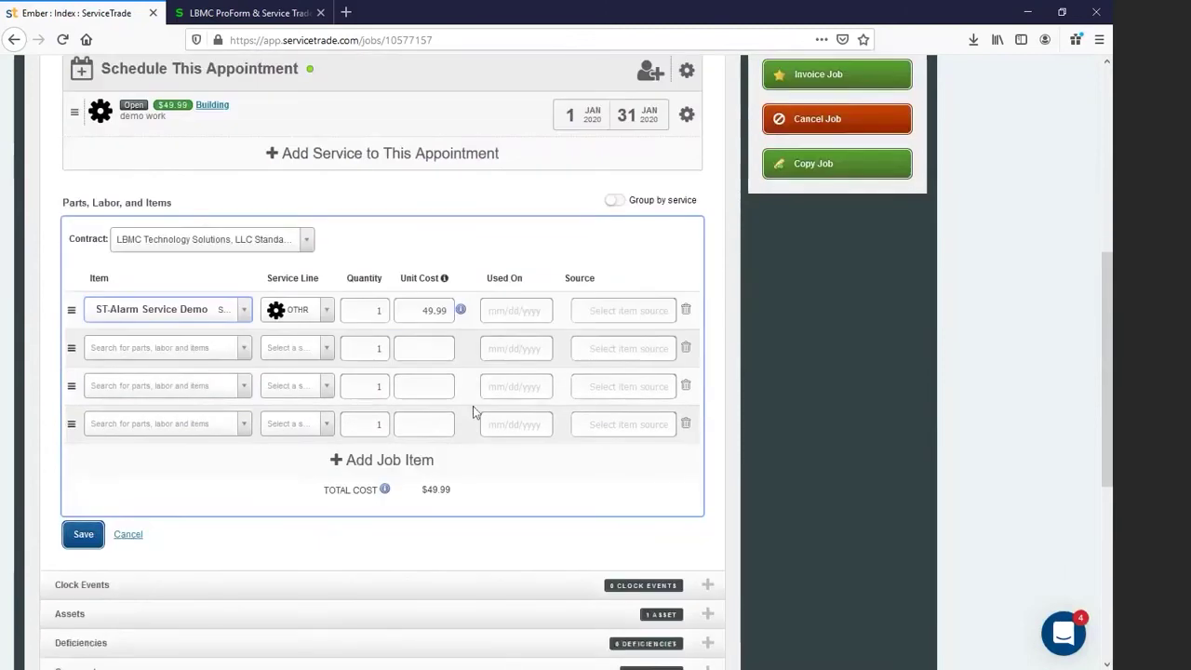
left_click(83, 535)
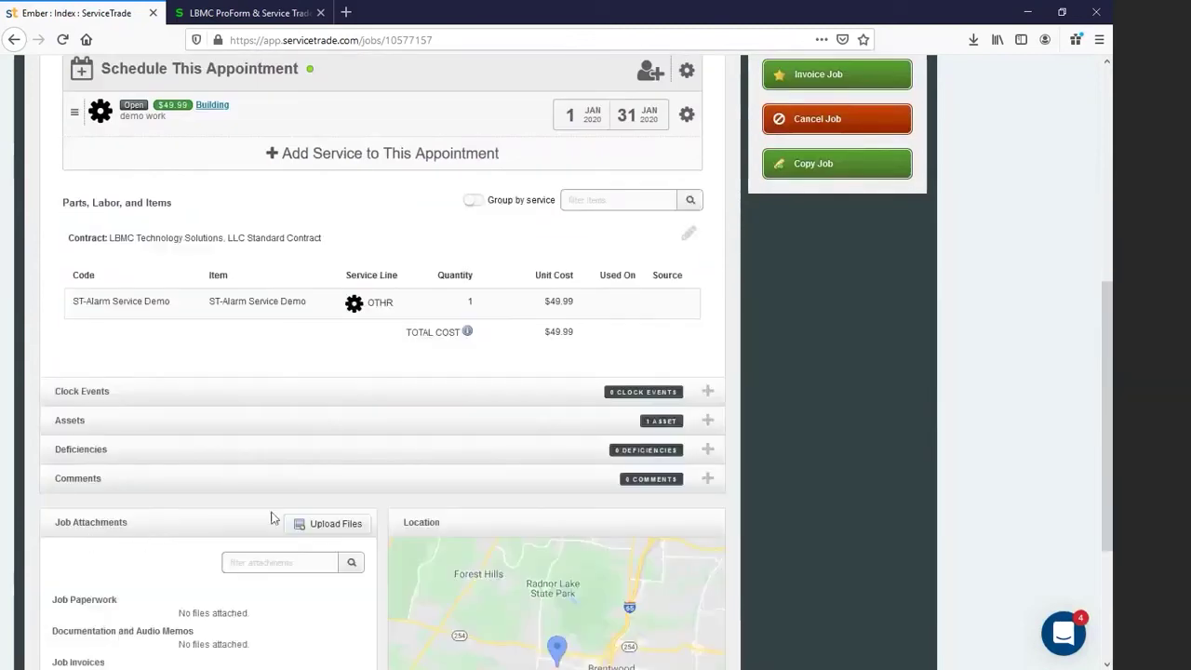
scroll(542, 481, "up", 3)
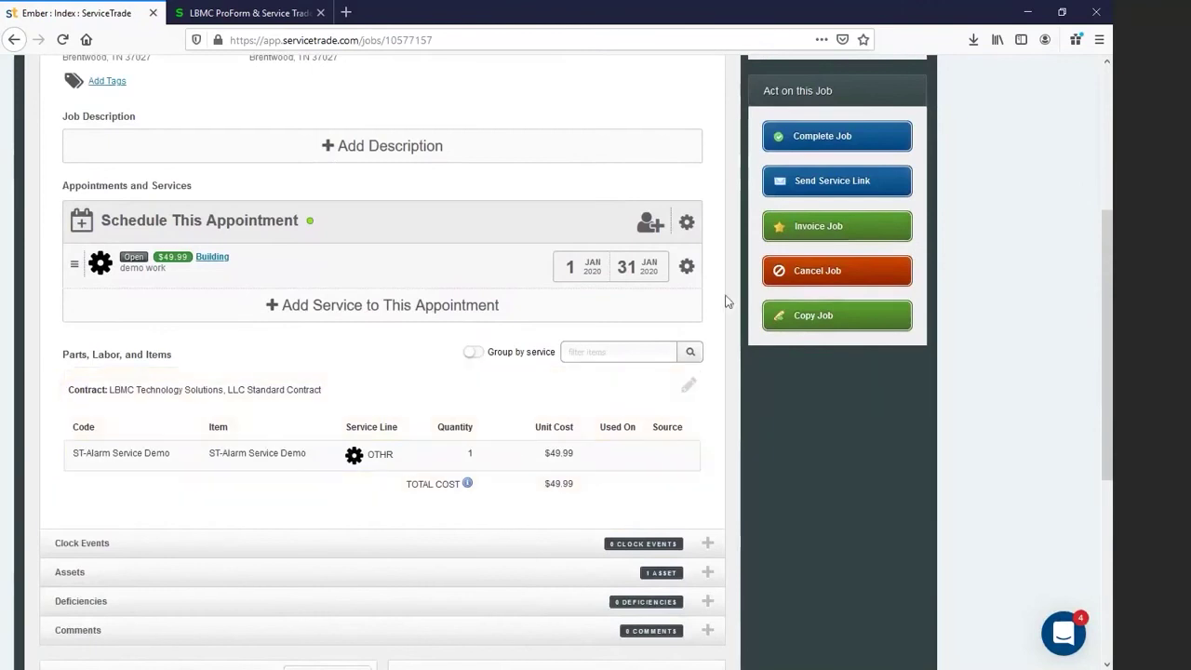
scroll(721, 265, "up", 2)
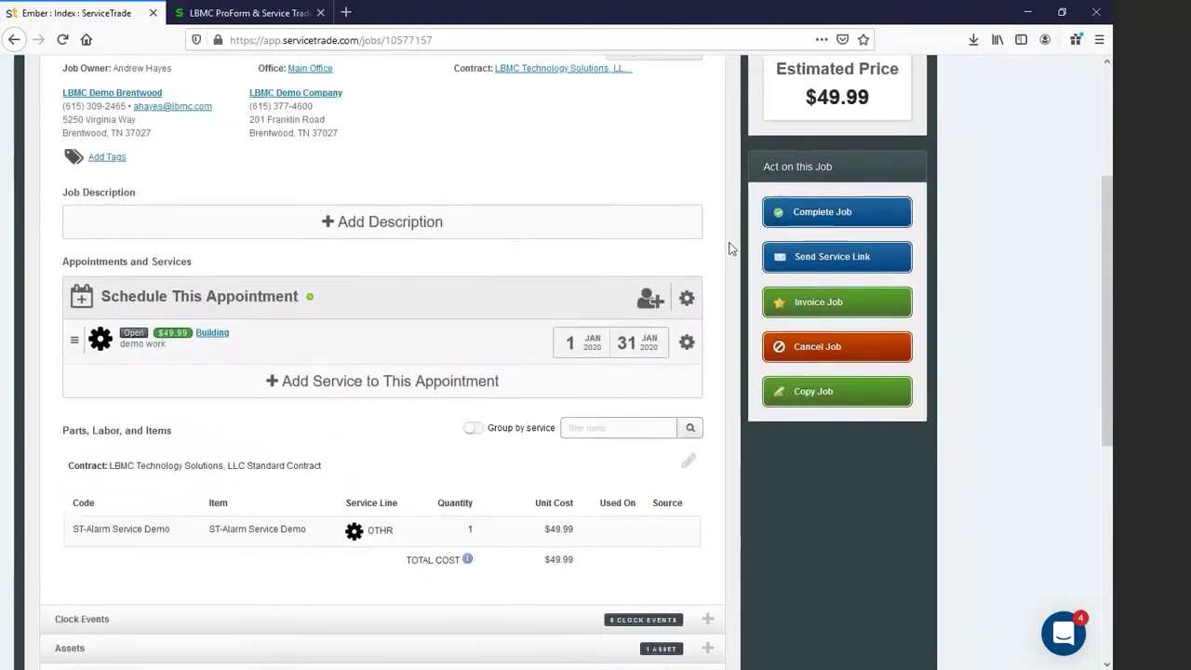
Step: Complete job 17997266 and create its invoice from the single job item
left_click(846, 213)
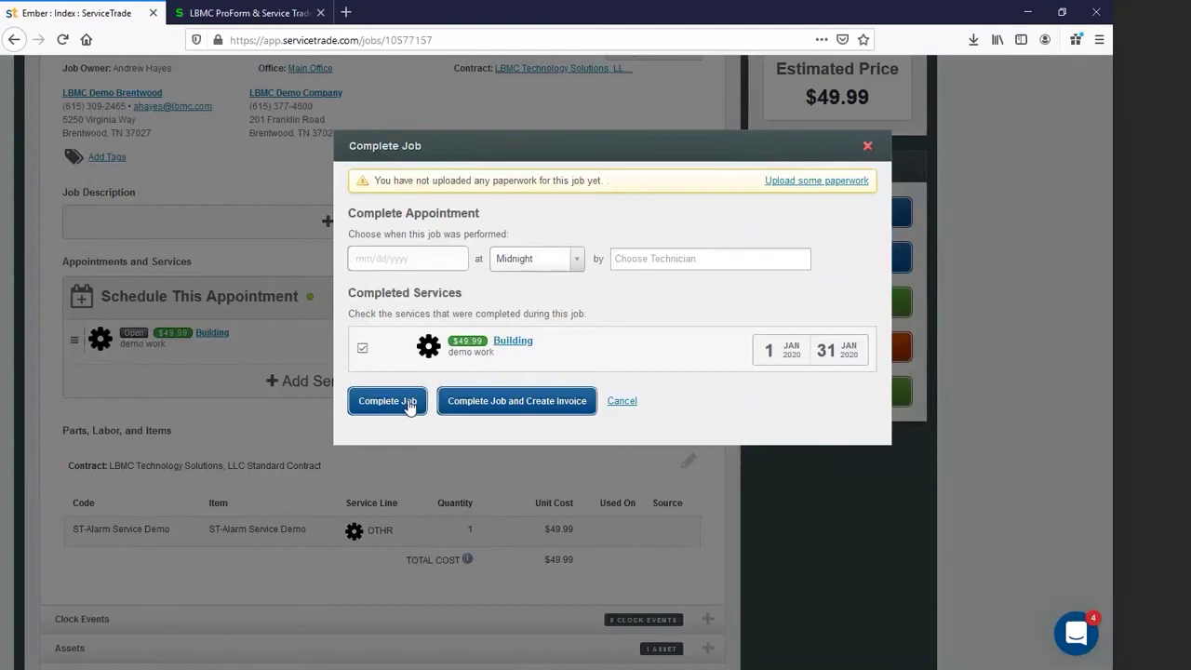
left_click(496, 402)
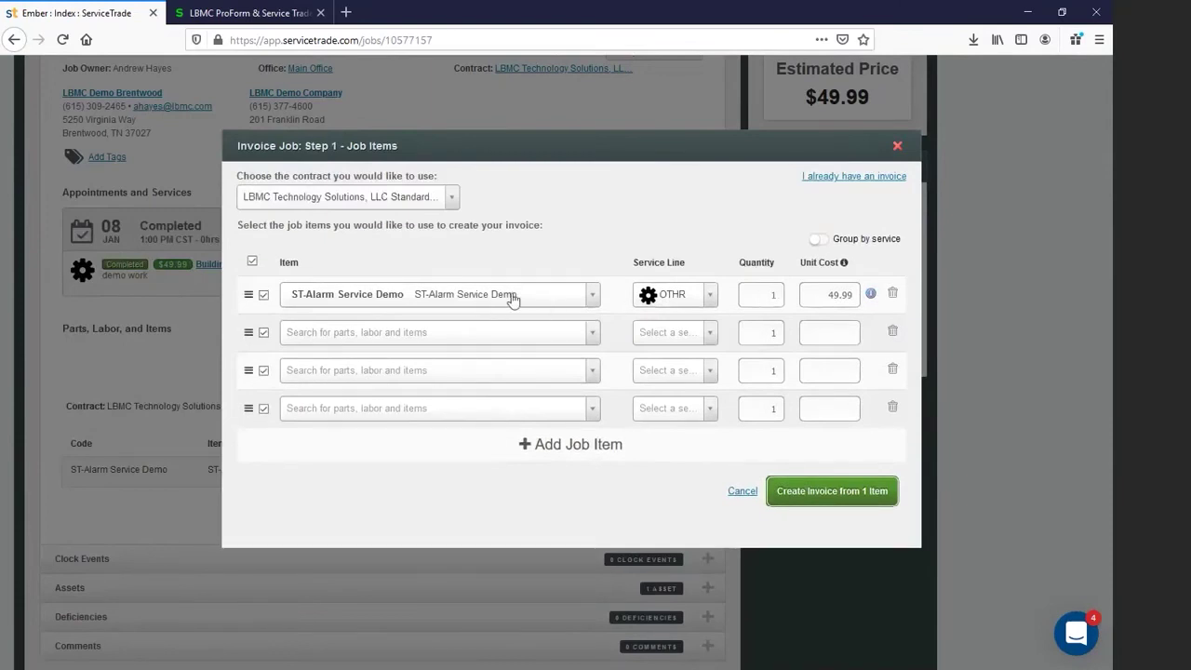
left_click(832, 493)
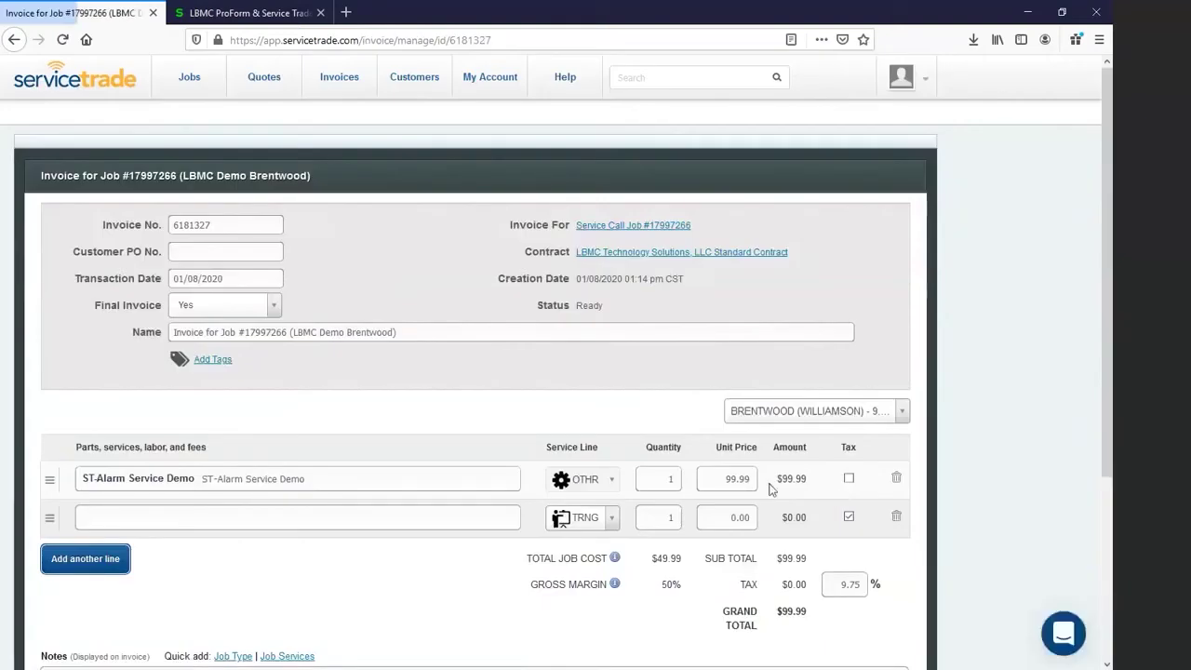
scroll(693, 484, "down", 2)
scroll(693, 483, "down", 2)
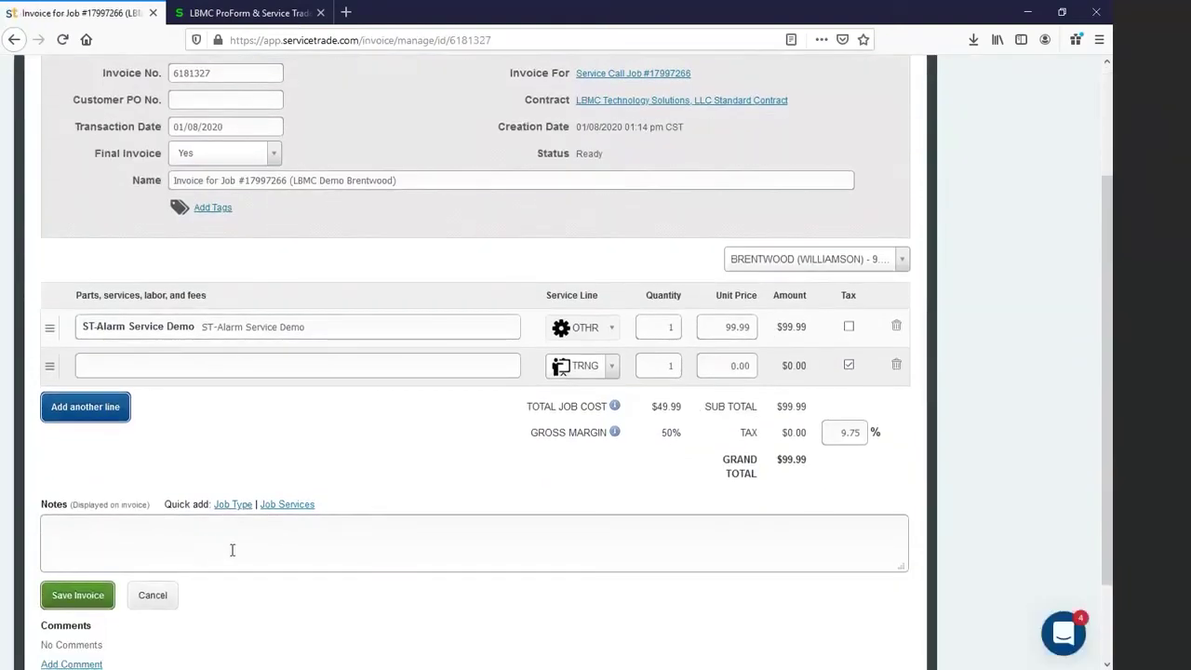
scroll(391, 492, "up", 2)
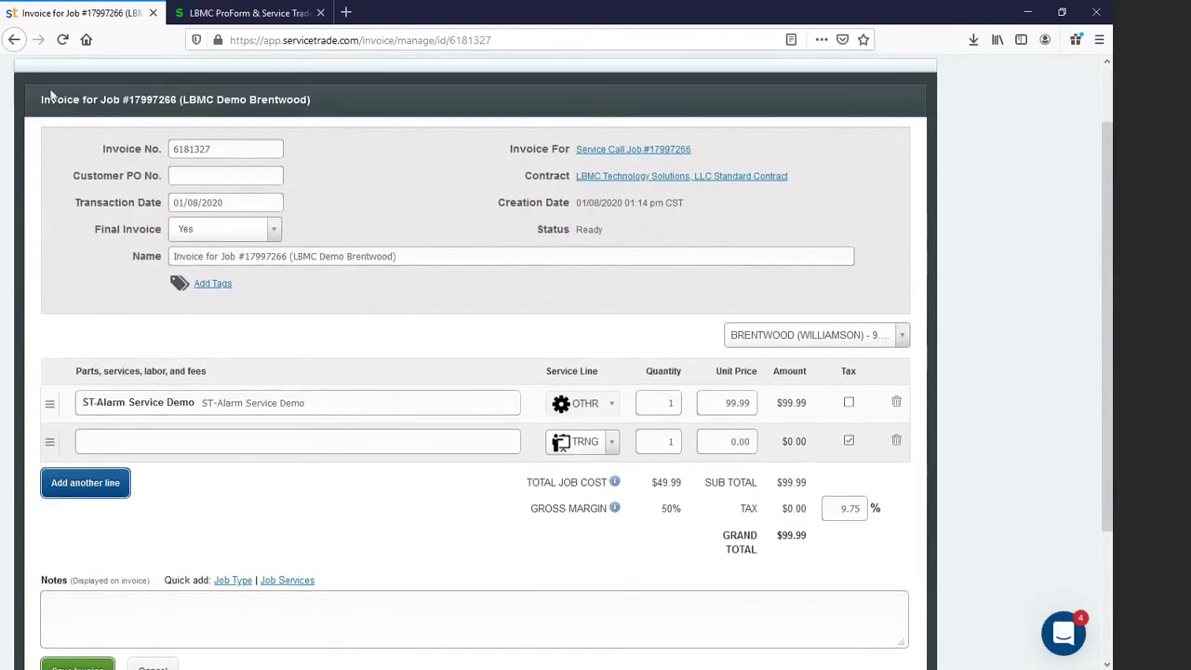
left_click(239, 17)
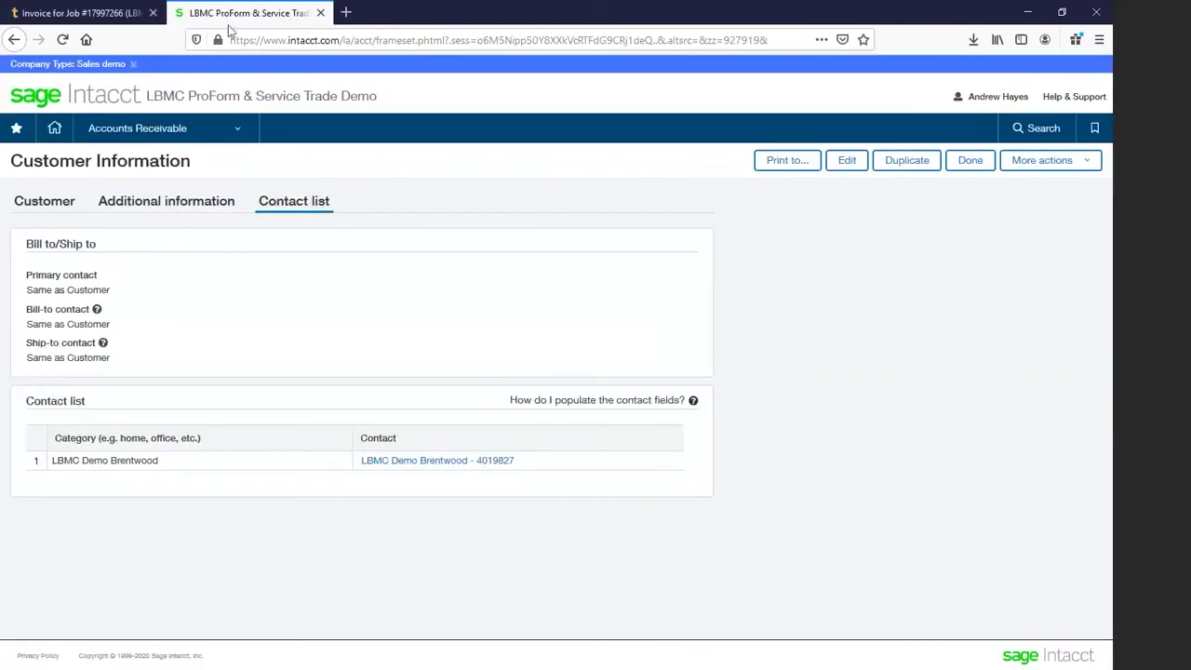
Step: Find project 17997266 for customer C13 in Intacct's Projects list and view its details
left_click(235, 130)
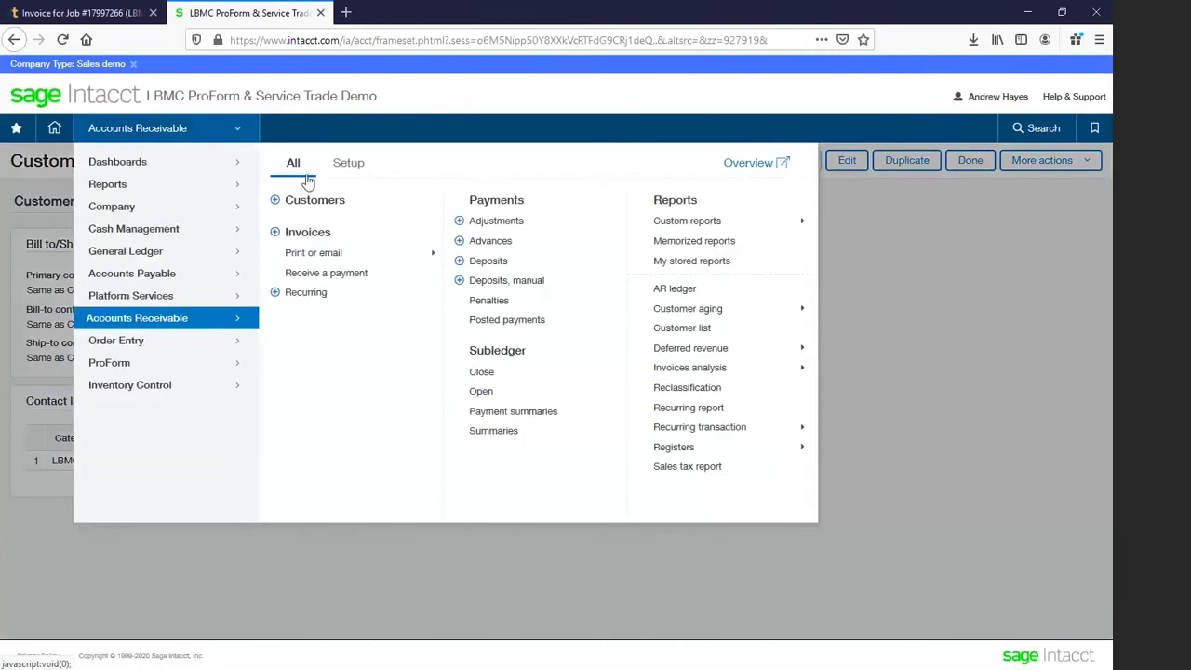
left_click(347, 164)
left_click(314, 355)
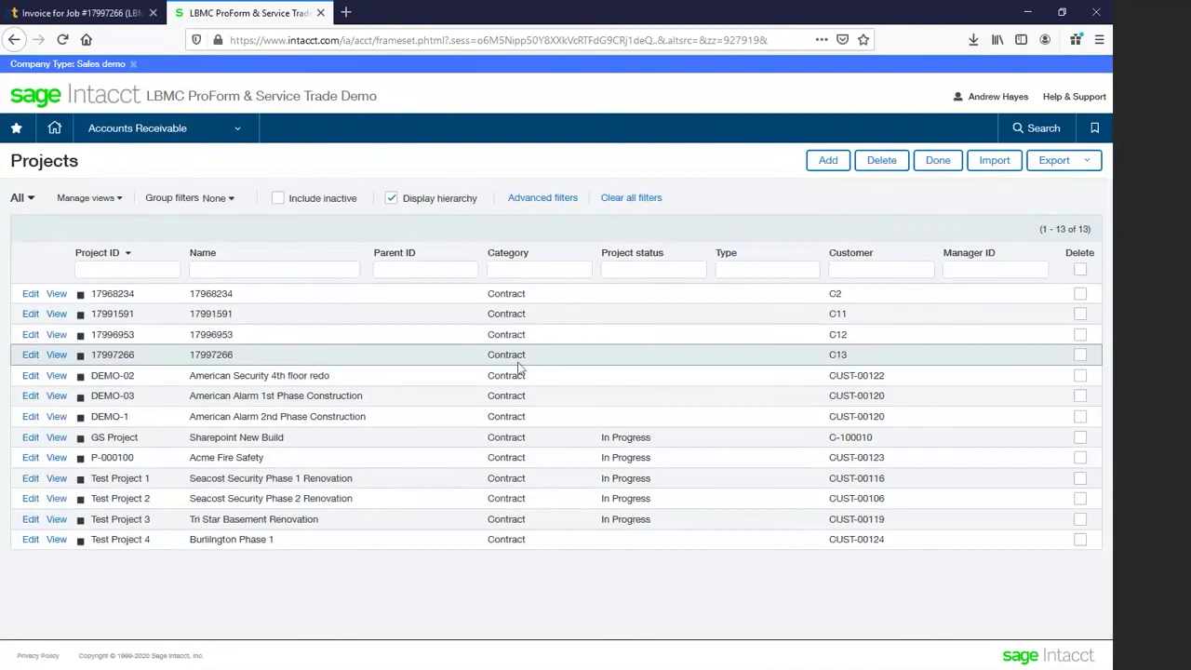
left_click_drag(849, 355, 831, 355)
left_click_drag(93, 355, 236, 360)
left_click(244, 360)
left_click_drag(192, 356, 237, 360)
left_click(239, 358)
left_click(56, 355)
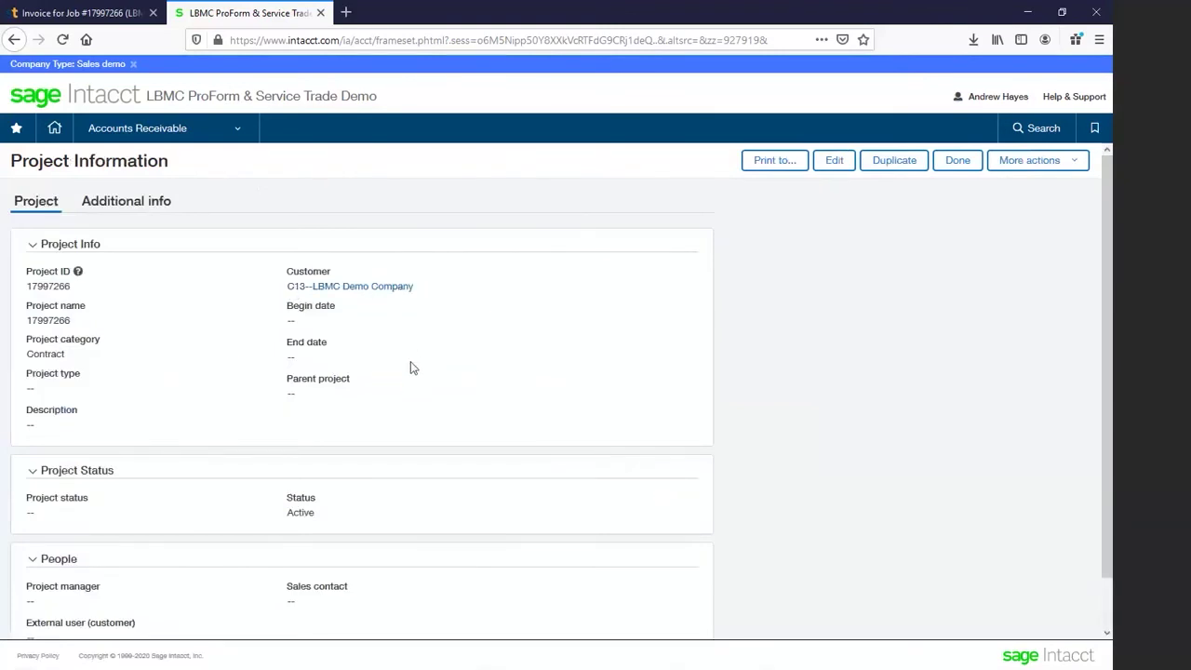
Step: Review the project's Additional info tab
scroll(409, 369, "down", 1)
scroll(407, 369, "up", 1)
left_click(131, 203)
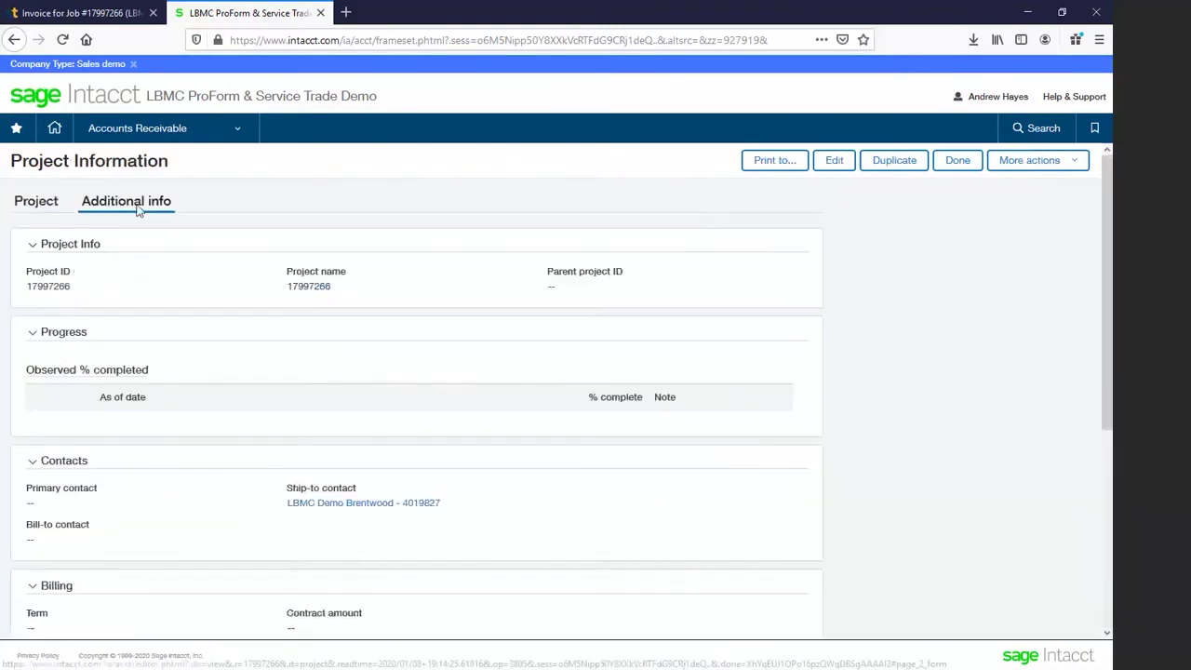
scroll(243, 529, "down", 3)
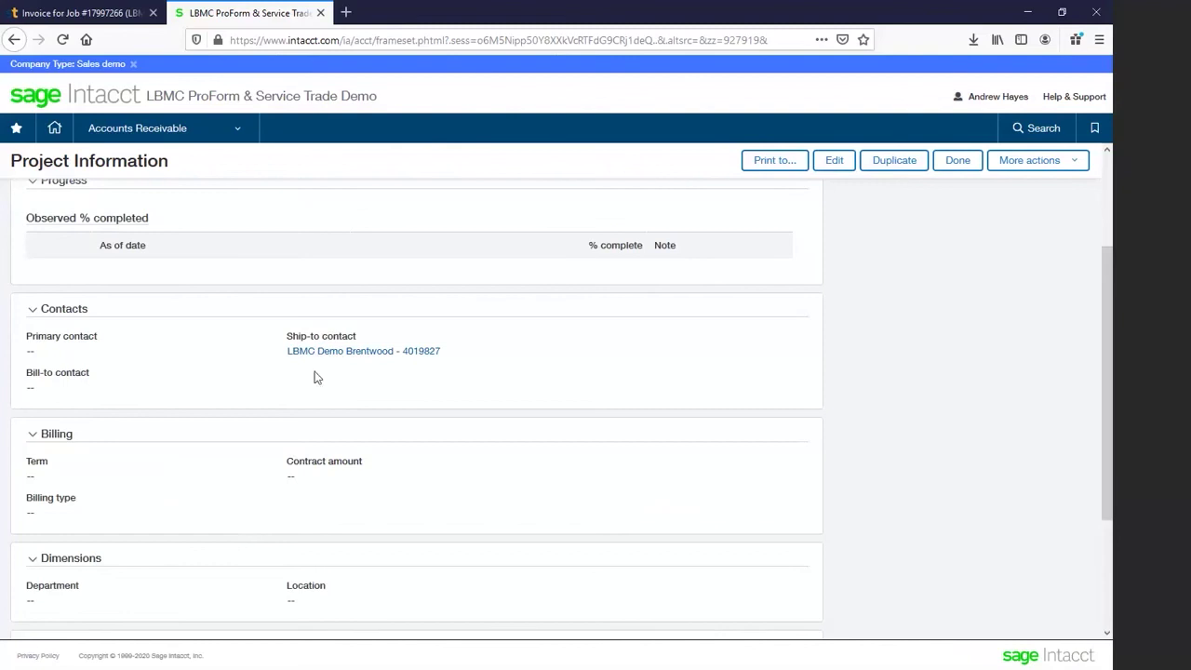
scroll(179, 389, "up", 1)
scroll(180, 390, "up", 1)
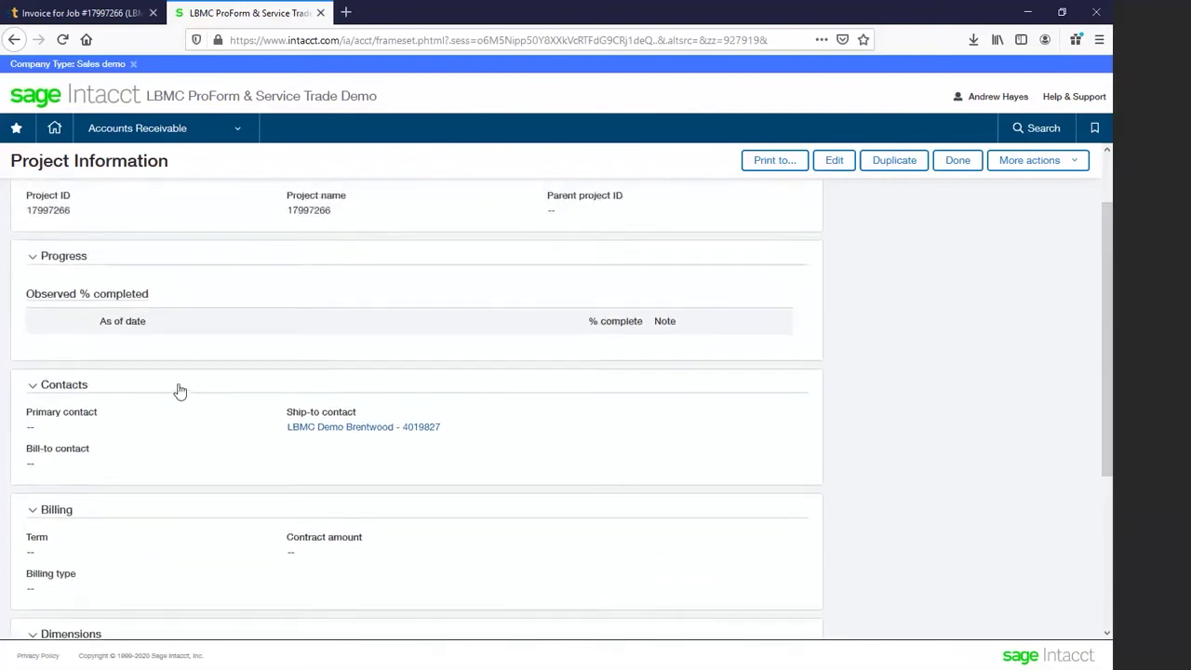
scroll(180, 390, "down", 1)
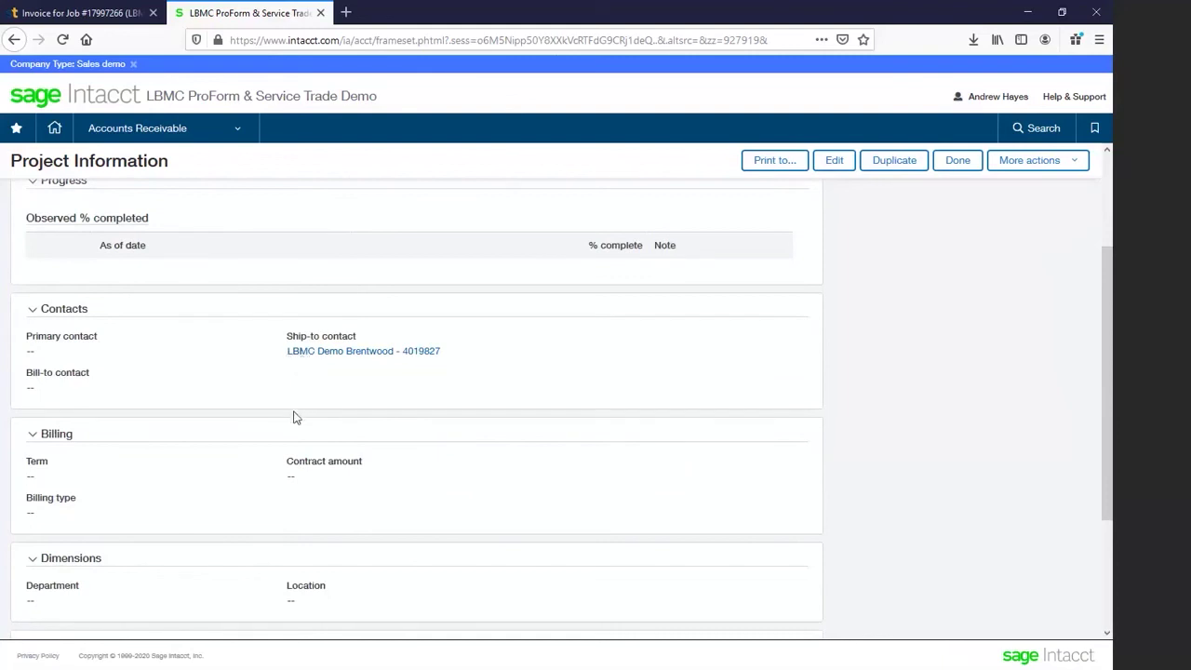
scroll(295, 418, "up", 2)
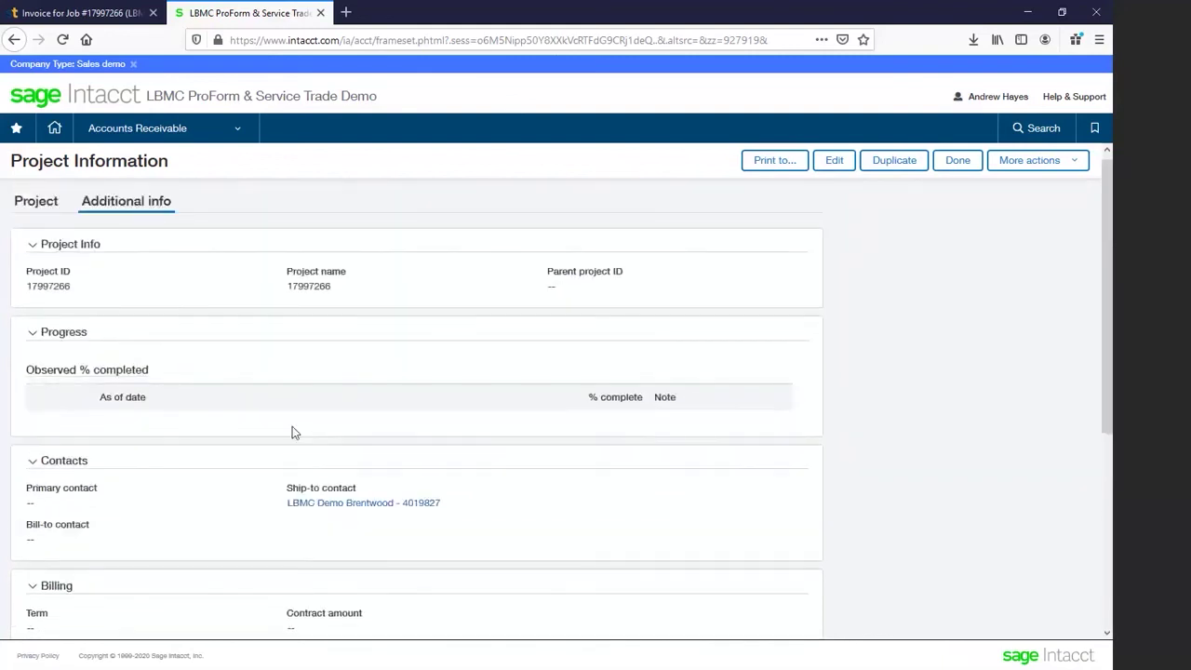
scroll(292, 432, "down", 2)
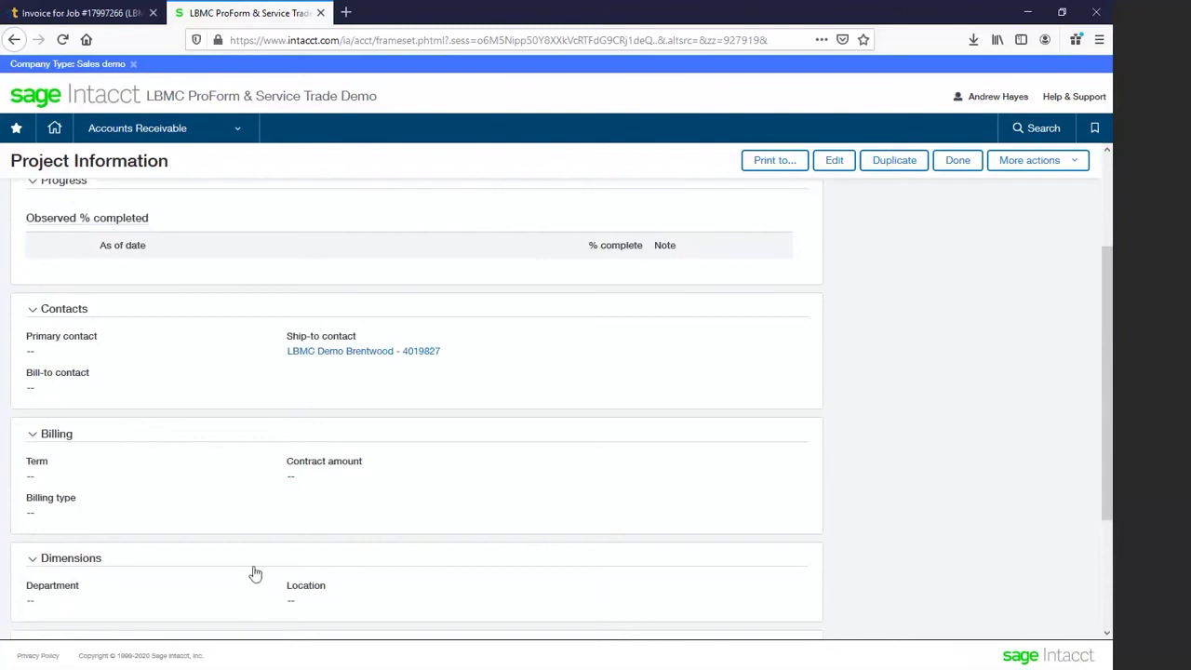
scroll(285, 573, "up", 2)
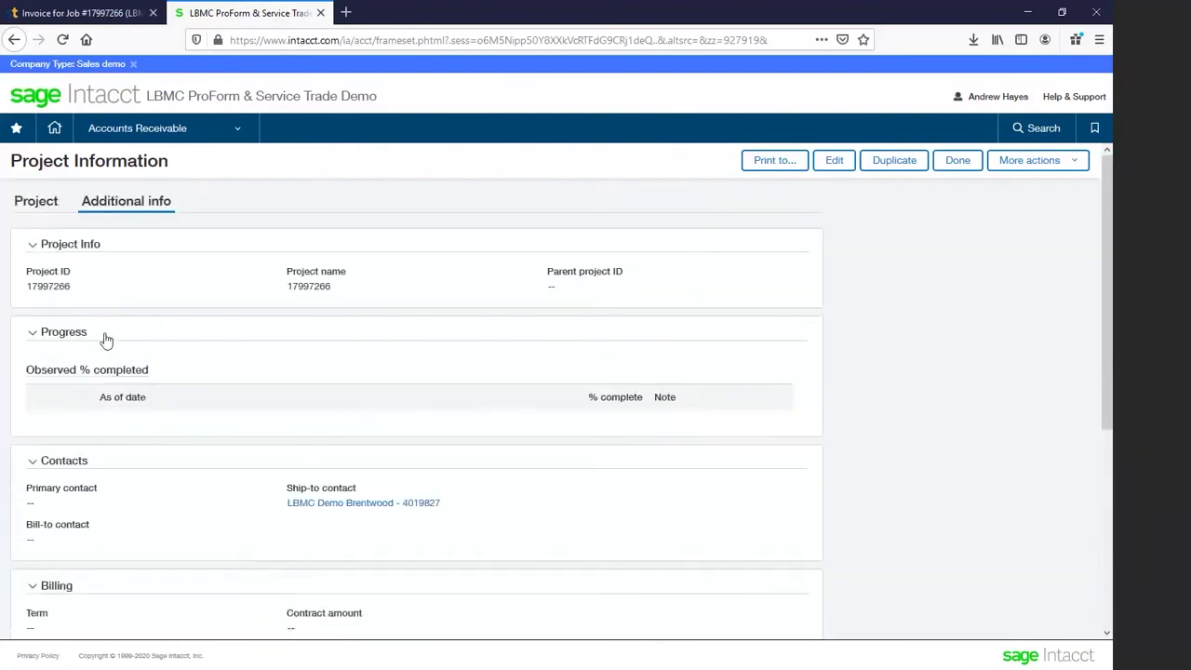
Step: Recheck the main Project details, then go back to the ServiceTrade invoice
left_click(48, 204)
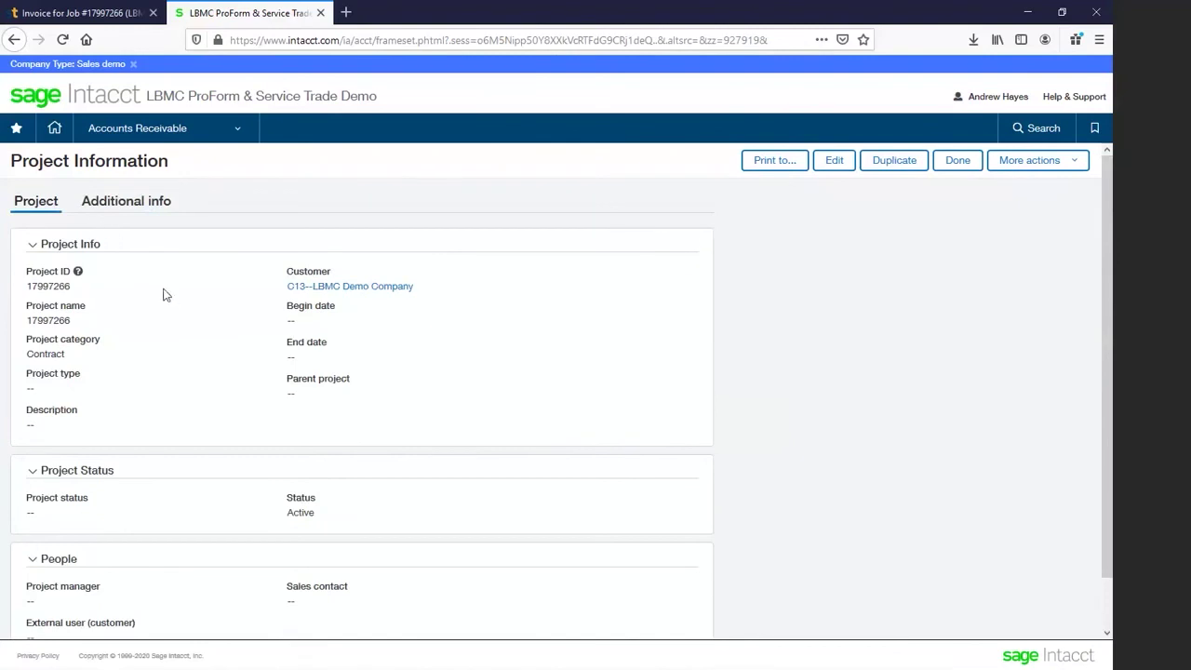
scroll(179, 340, "down", 1)
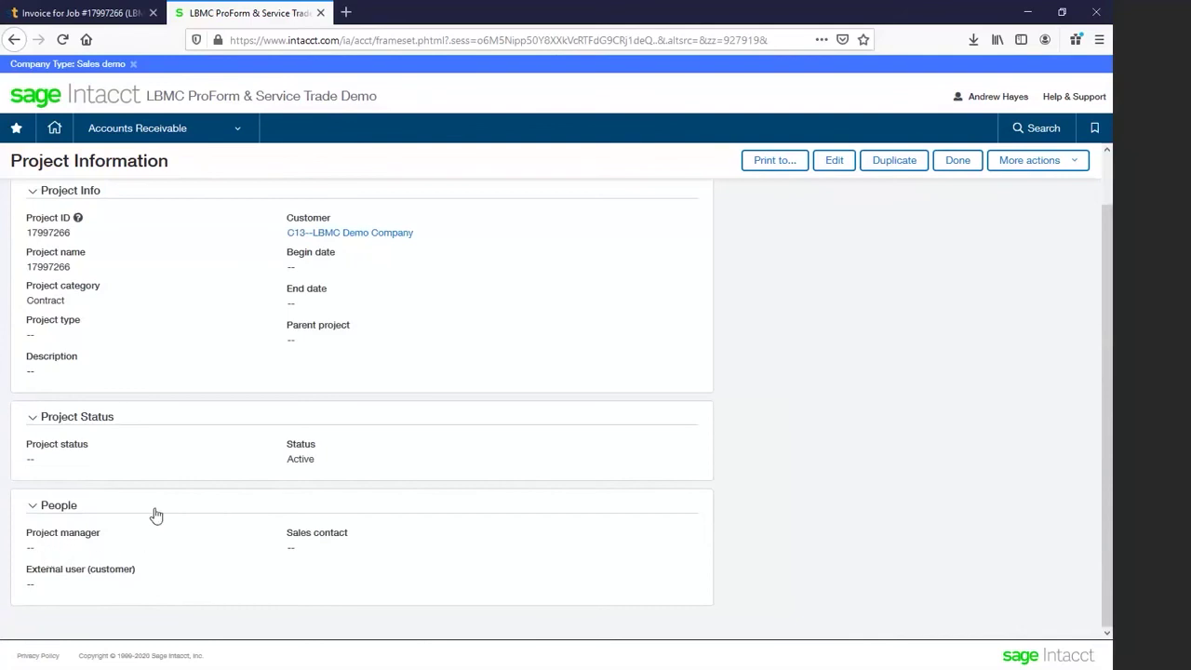
scroll(157, 515, "up", 1)
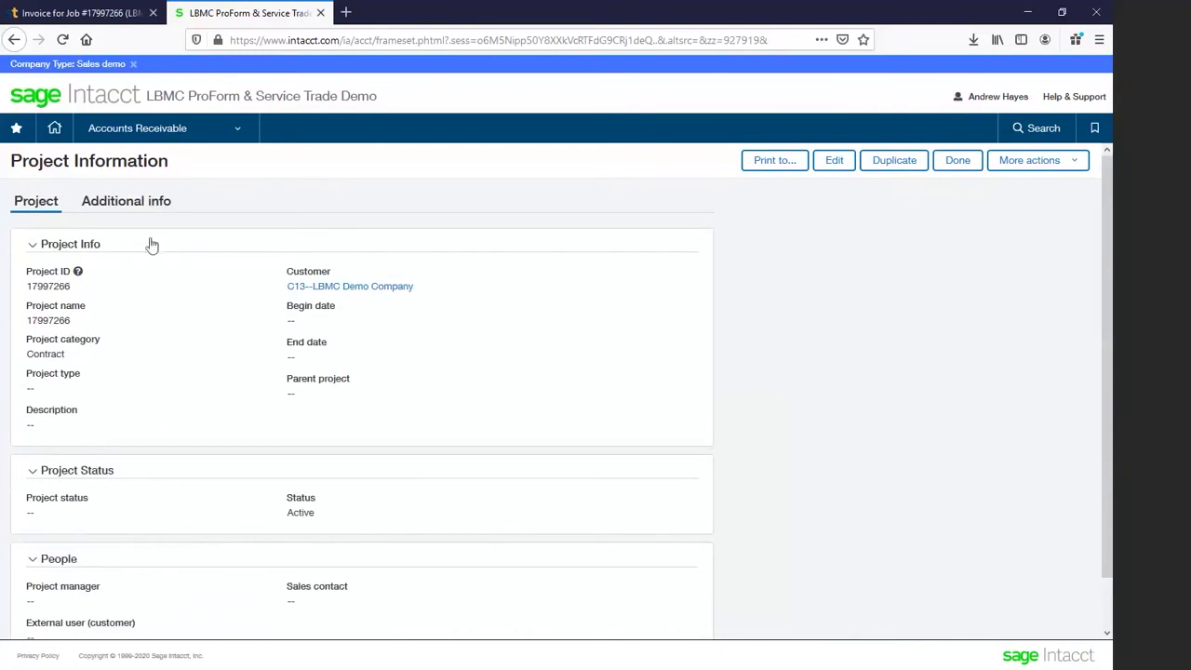
left_click(78, 14)
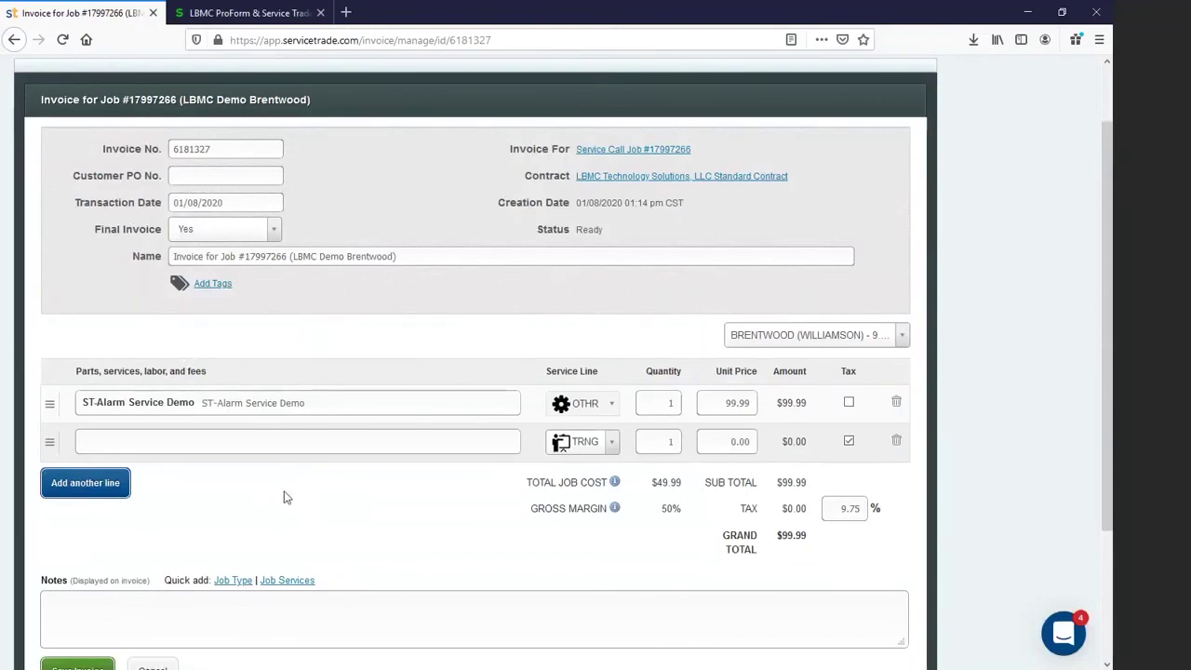
scroll(284, 491, "down", 3)
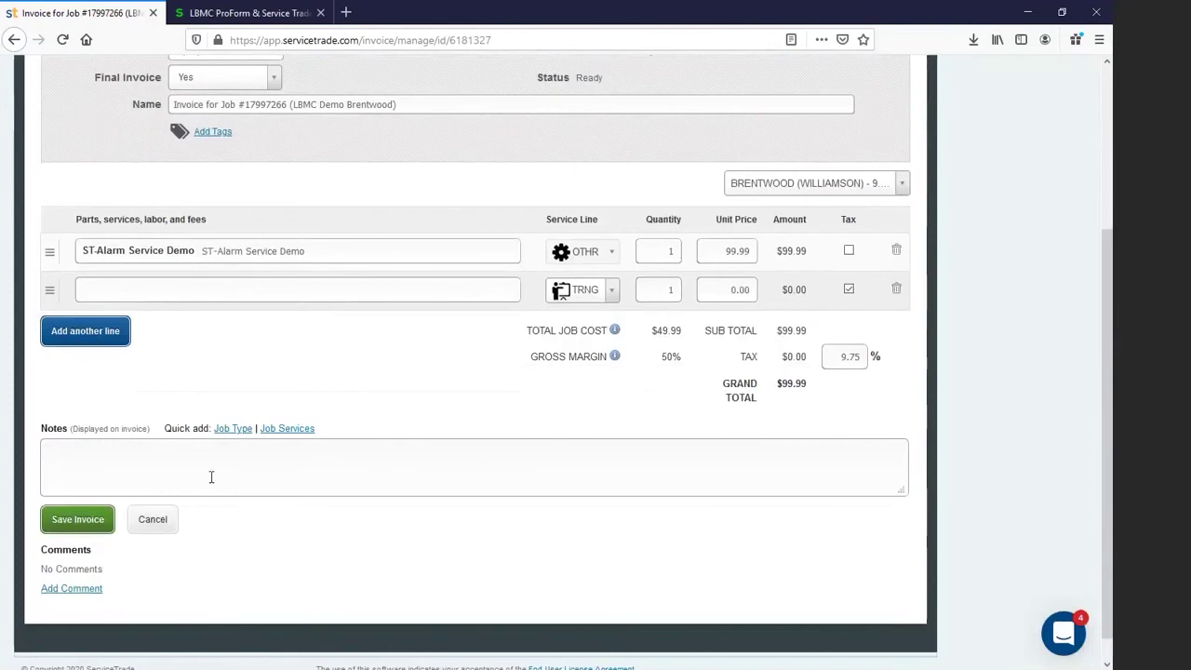
type("demo notes")
left_click(58, 527)
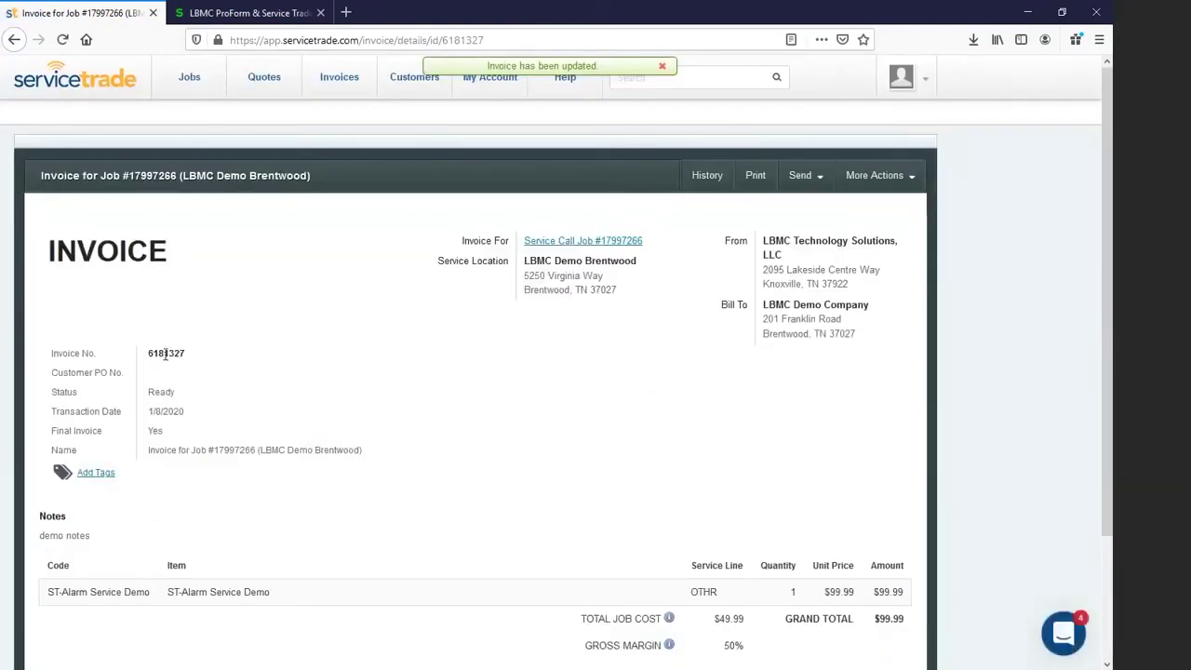
left_click_drag(147, 355, 186, 359)
double_click(166, 353)
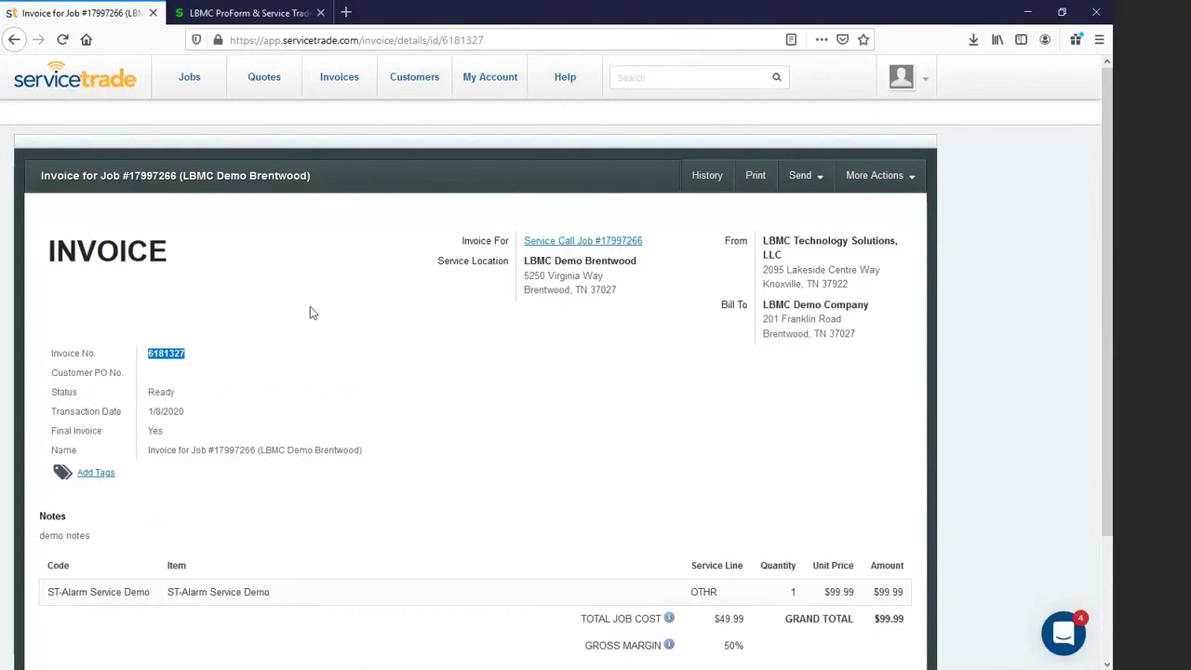
left_click(380, 341)
scroll(388, 347, "down", 1)
scroll(388, 347, "up", 1)
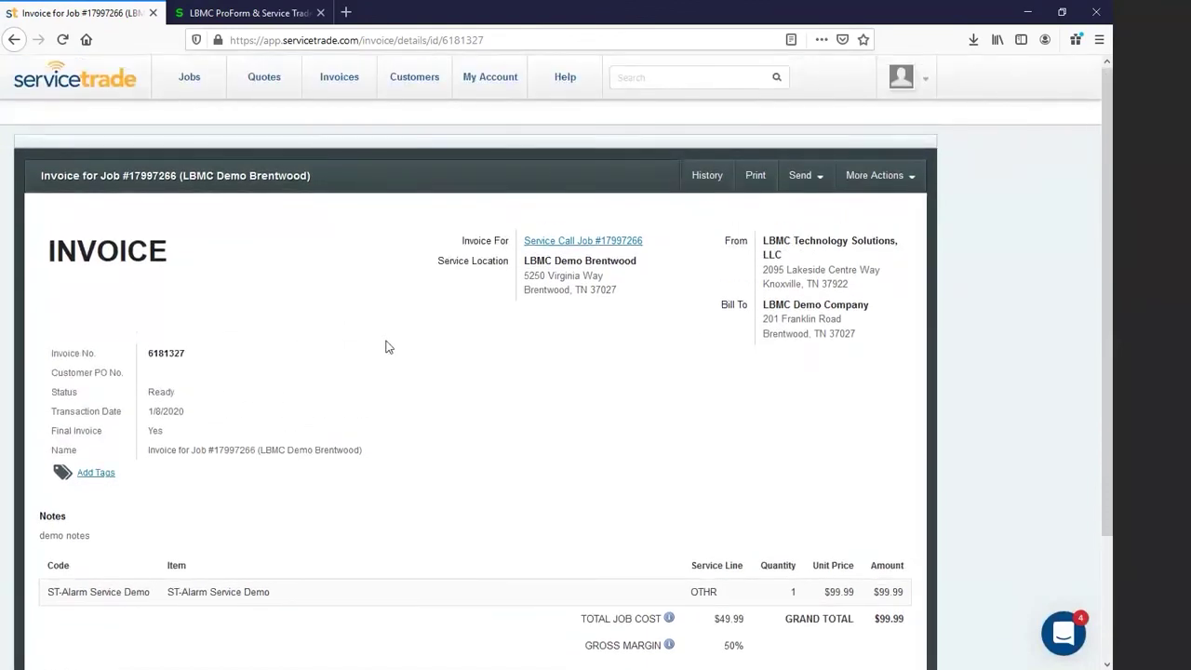
Step: Mark invoice 6181327 as sent and confirm its status now reads Sent
left_click(909, 186)
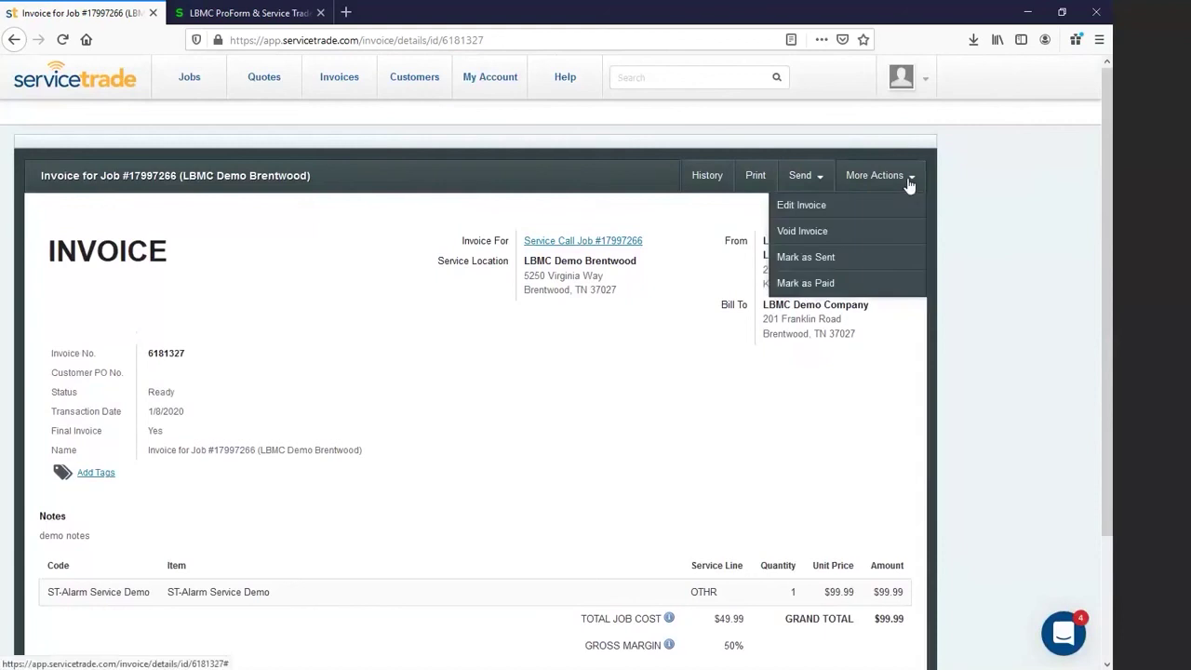
left_click(821, 260)
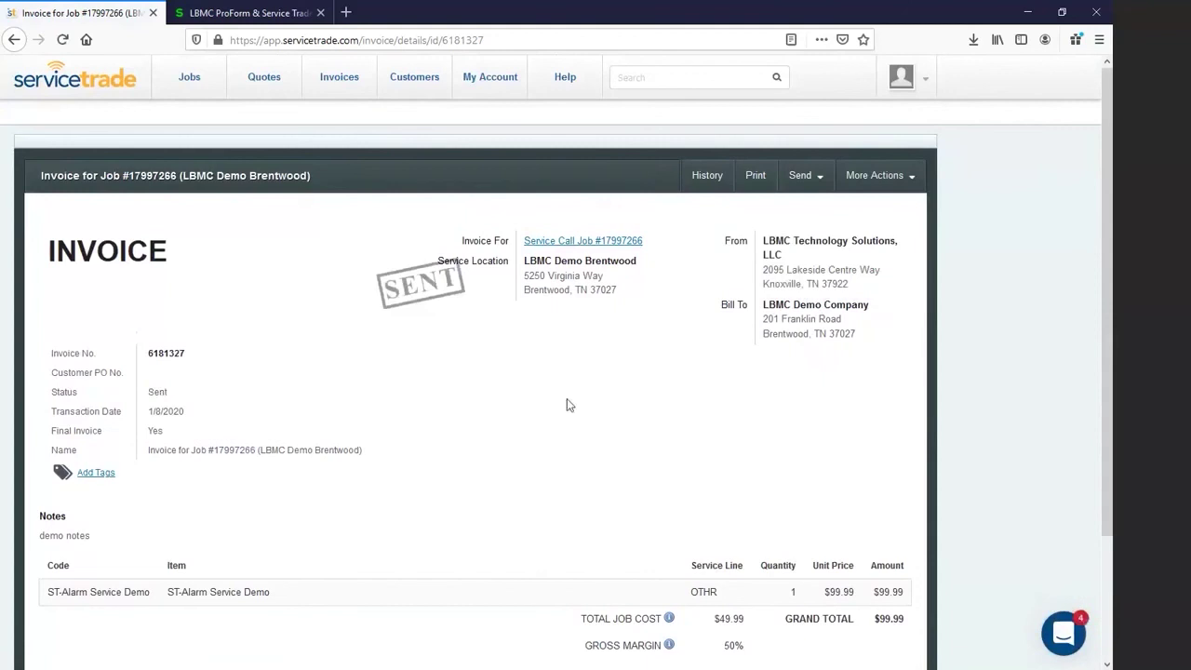
double_click(158, 392)
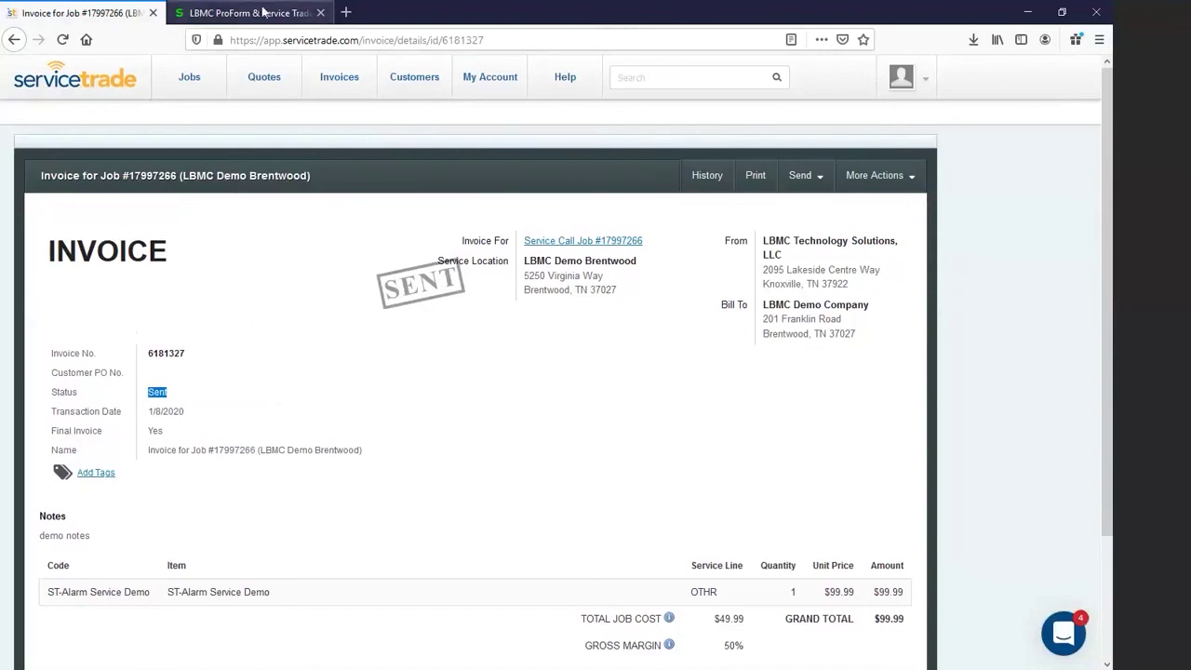
left_click(249, 13)
Step: Open Order Entry's ServiceTrade Invoice list to find LBMC Demo Company's ST-000179 in Draft
left_click(235, 128)
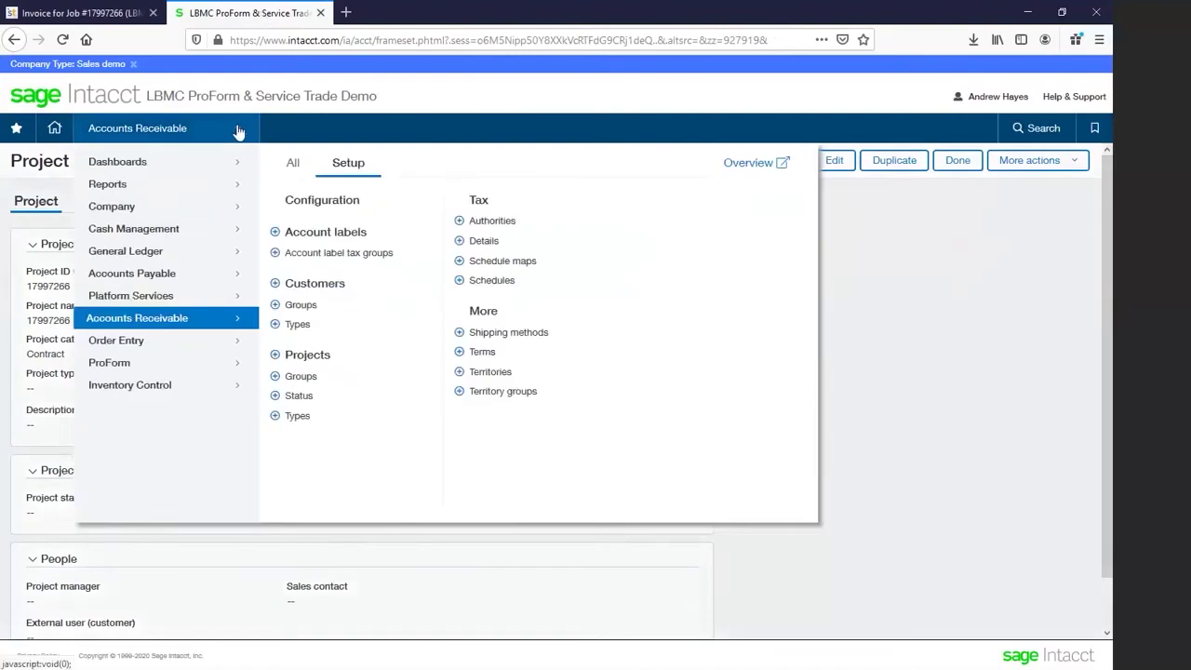
mouse_move(226, 350)
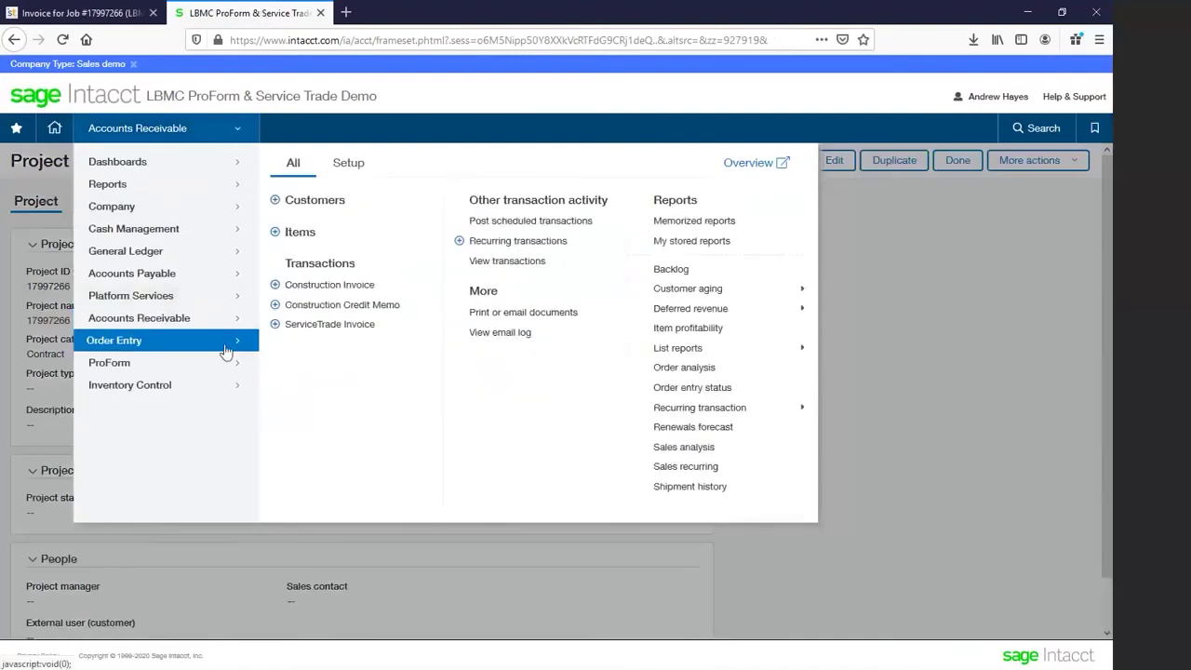
left_click(302, 326)
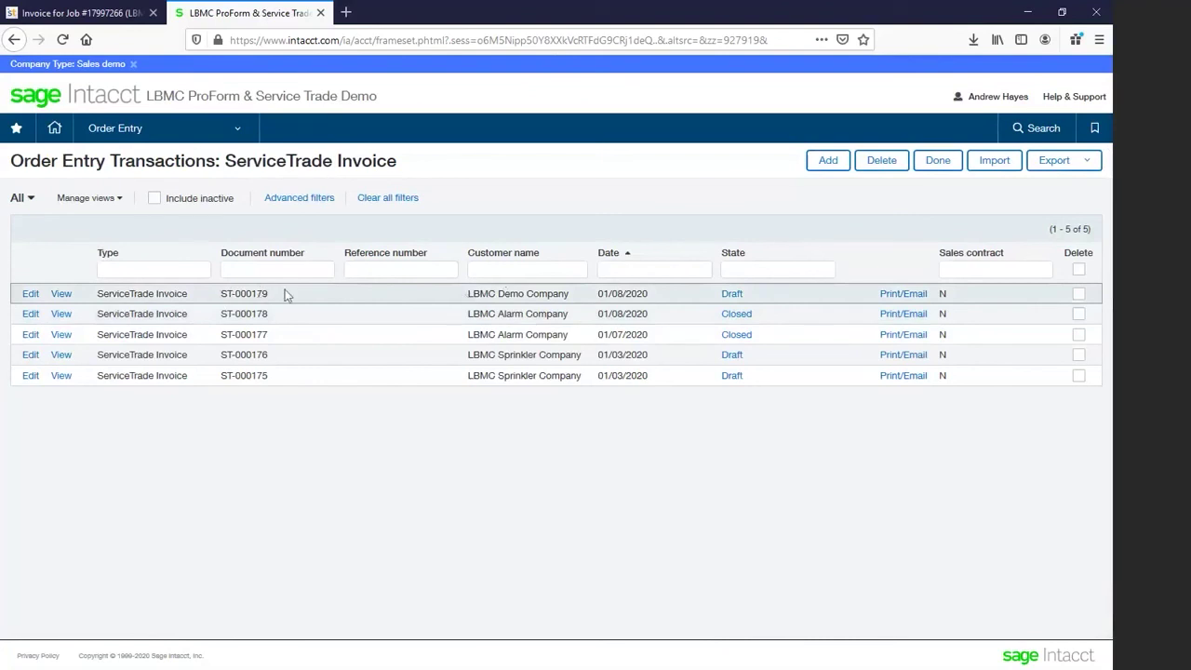
left_click(110, 17)
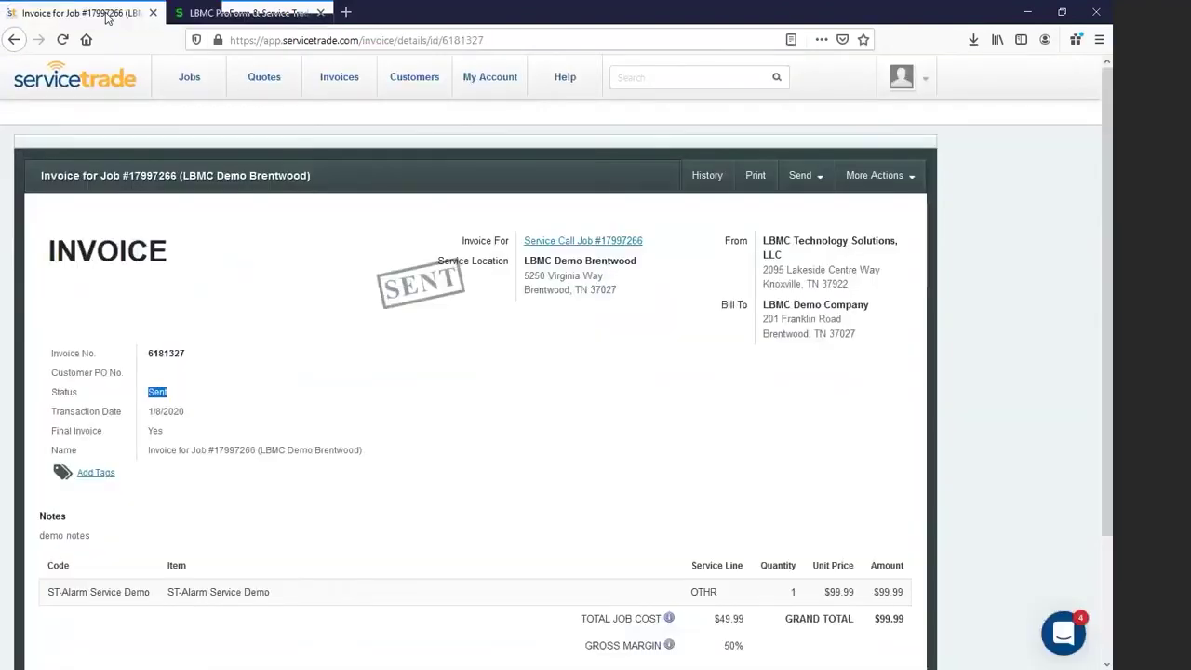
Step: Reload the invoice to see number ServiceTrade Invoice-ST-000179 and Pending Accounting status
left_click(63, 40)
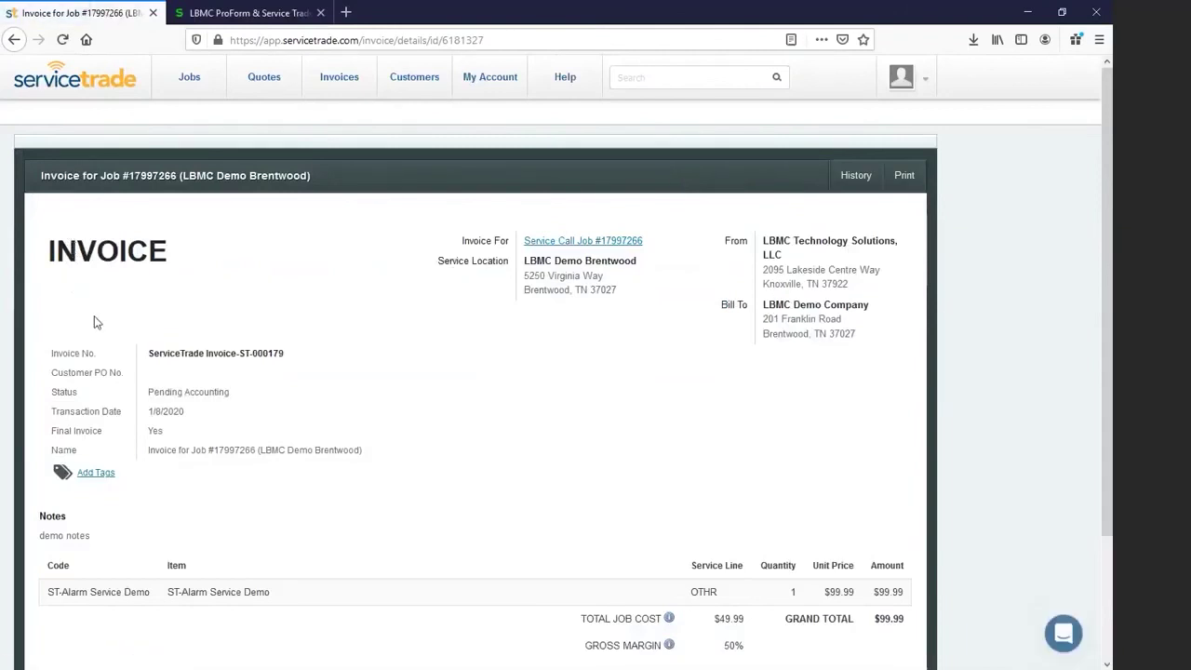
left_click_drag(149, 353, 285, 356)
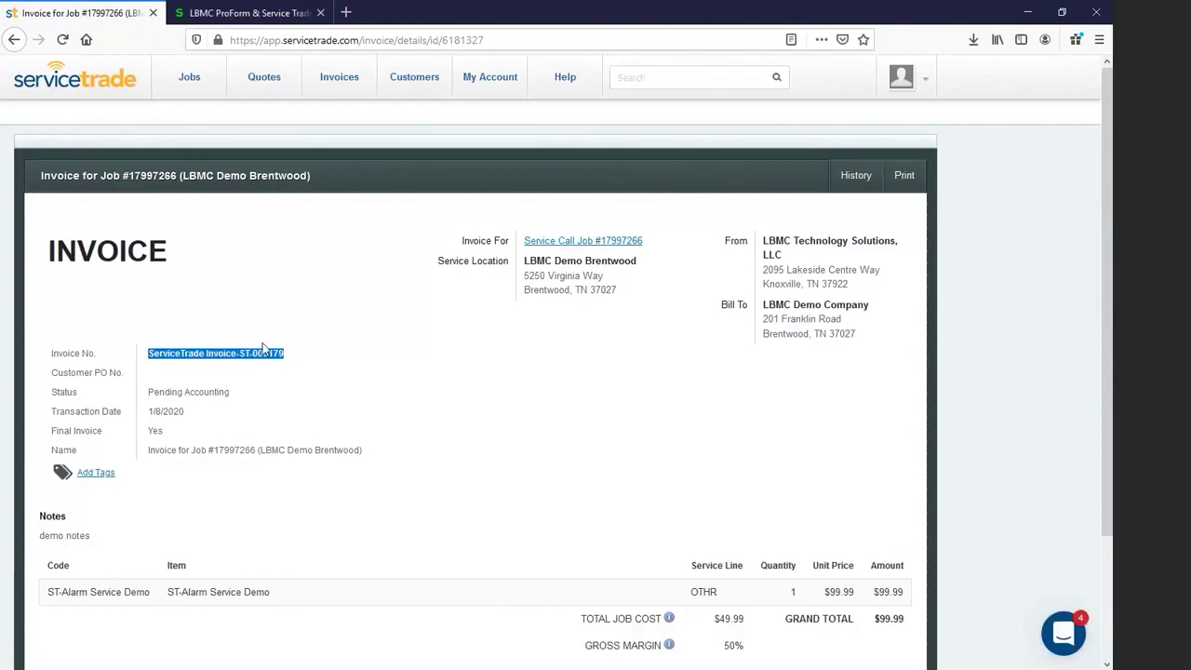
left_click(231, 15)
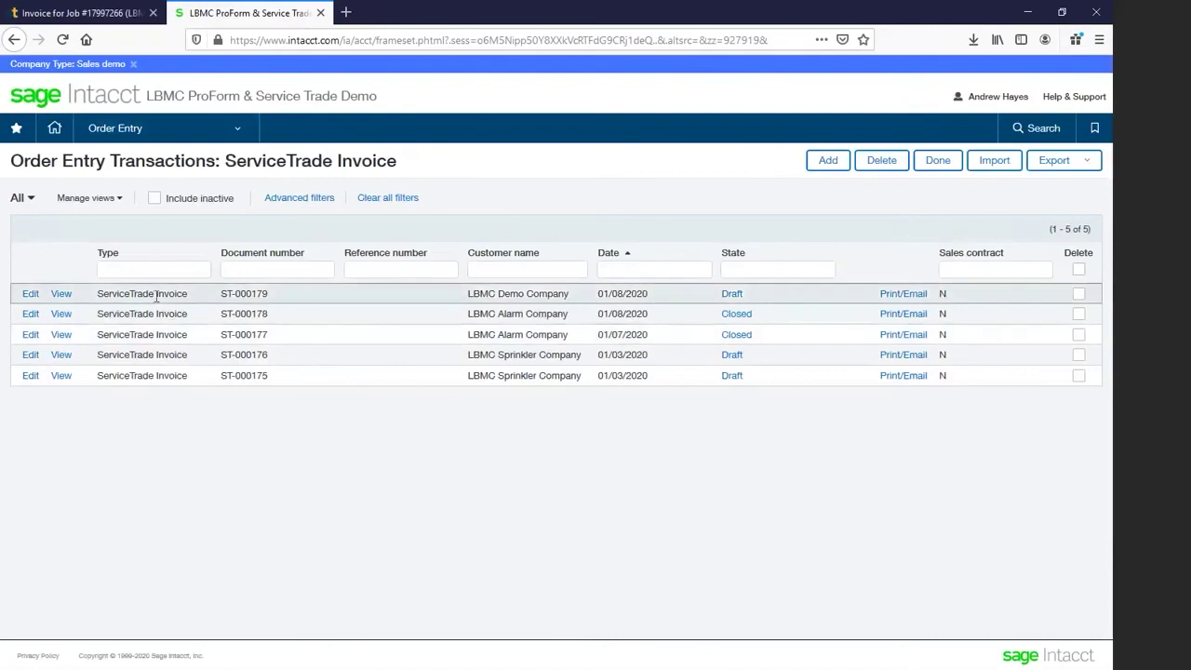
Step: Open invoice ST-000179's details and check its 99.99 total and ServiceTrade Invoice ID 6181327
left_click(60, 294)
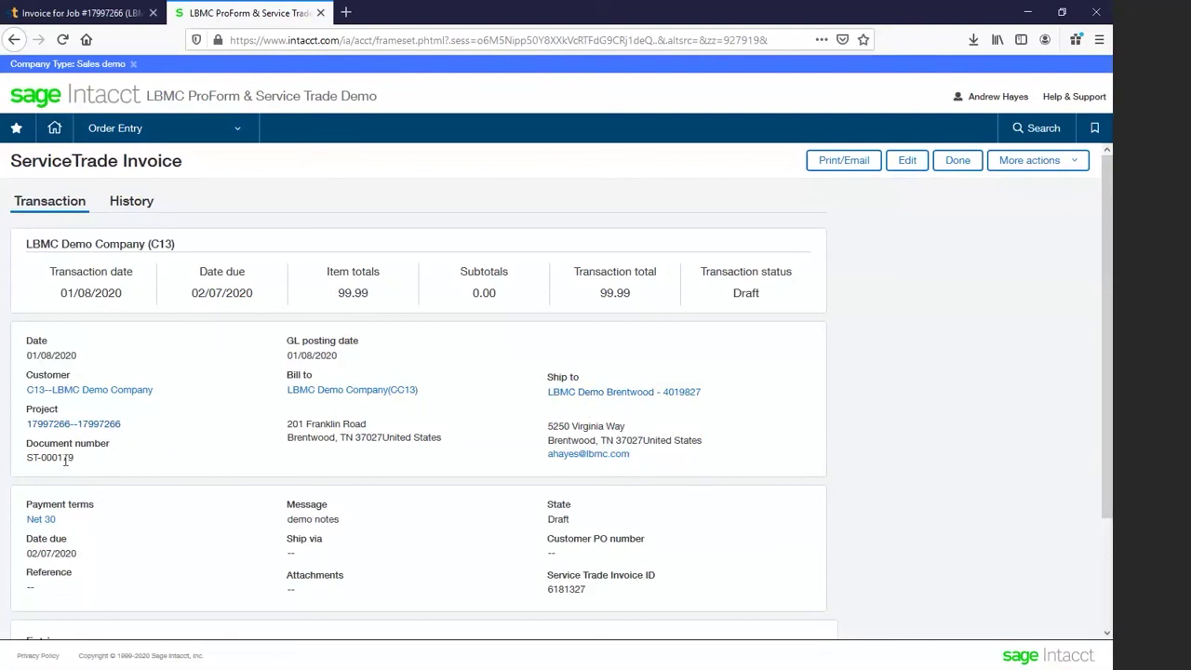
scroll(87, 464, "down", 3)
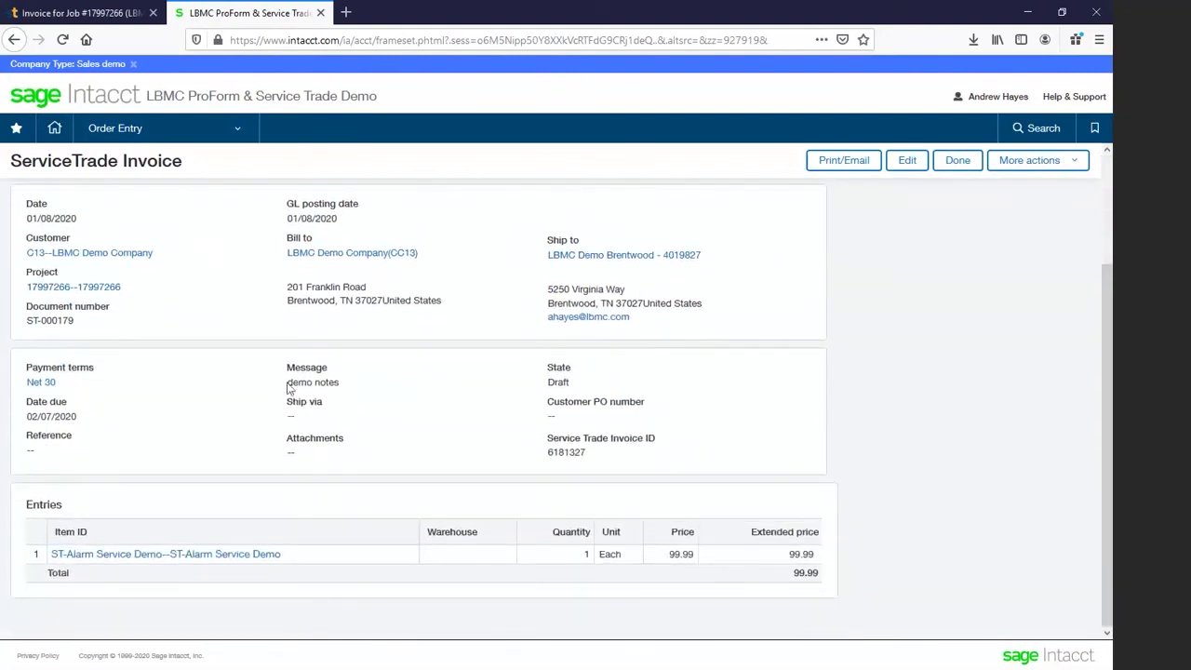
left_click_drag(287, 382, 339, 383)
left_click(554, 452)
double_click(554, 452)
scroll(487, 497, "up", 3)
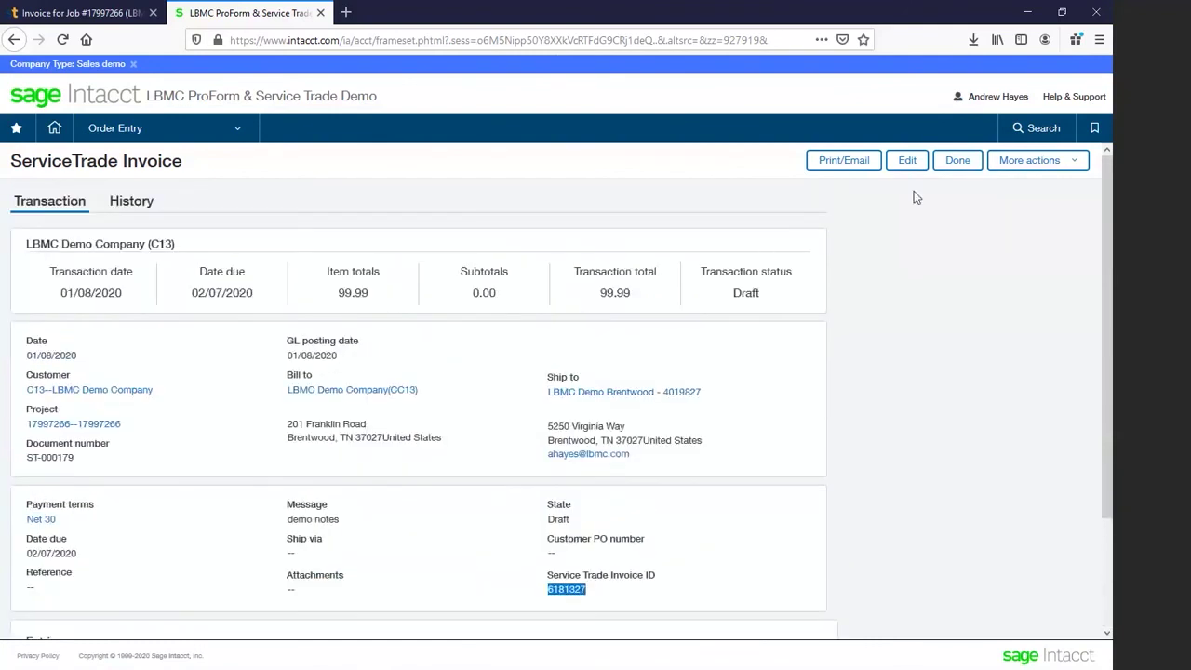
left_click(904, 161)
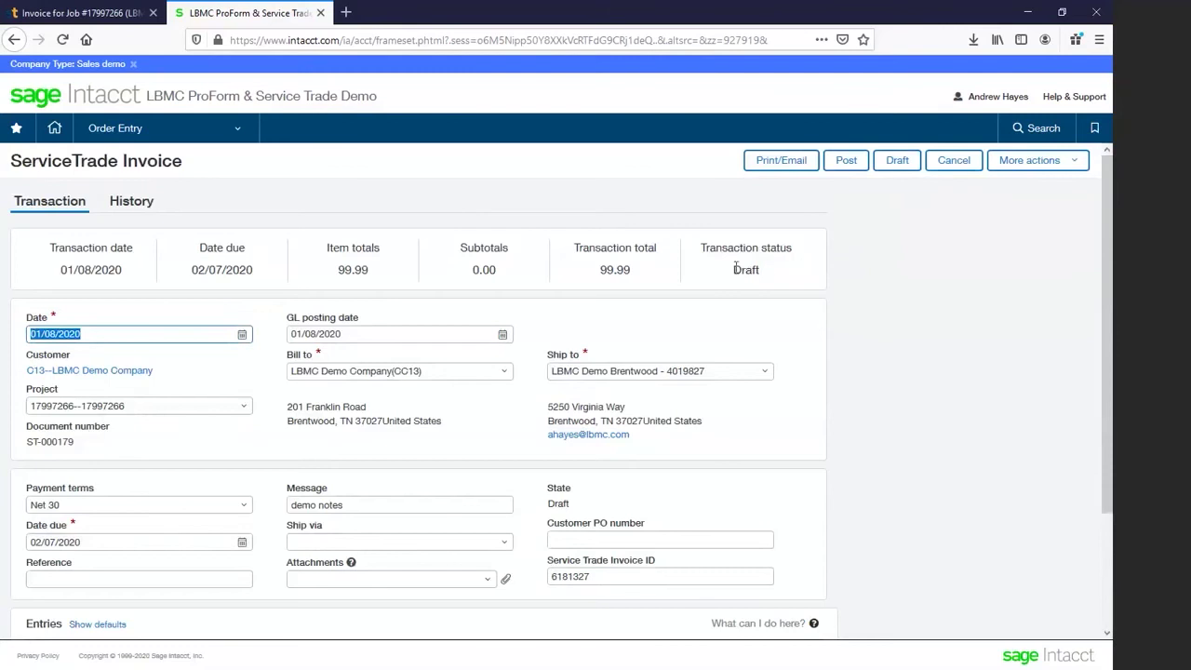
Step: Post invoice ST-000179 so it shows Closed, then return to ServiceTrade
left_click(847, 162)
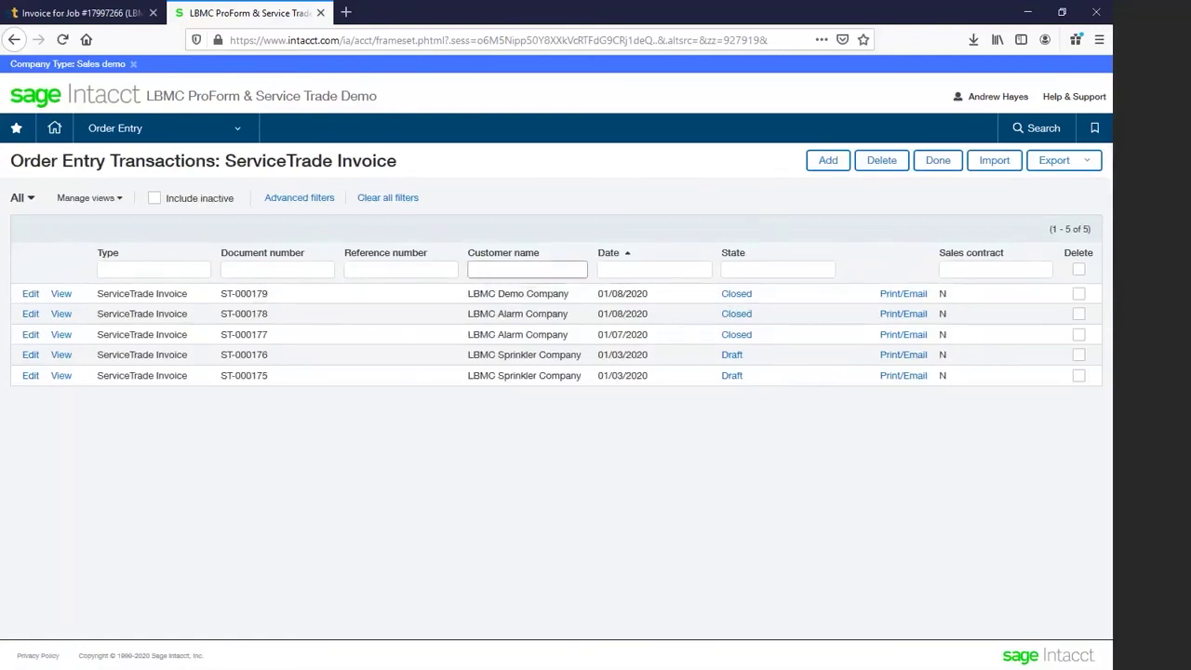
left_click(74, 13)
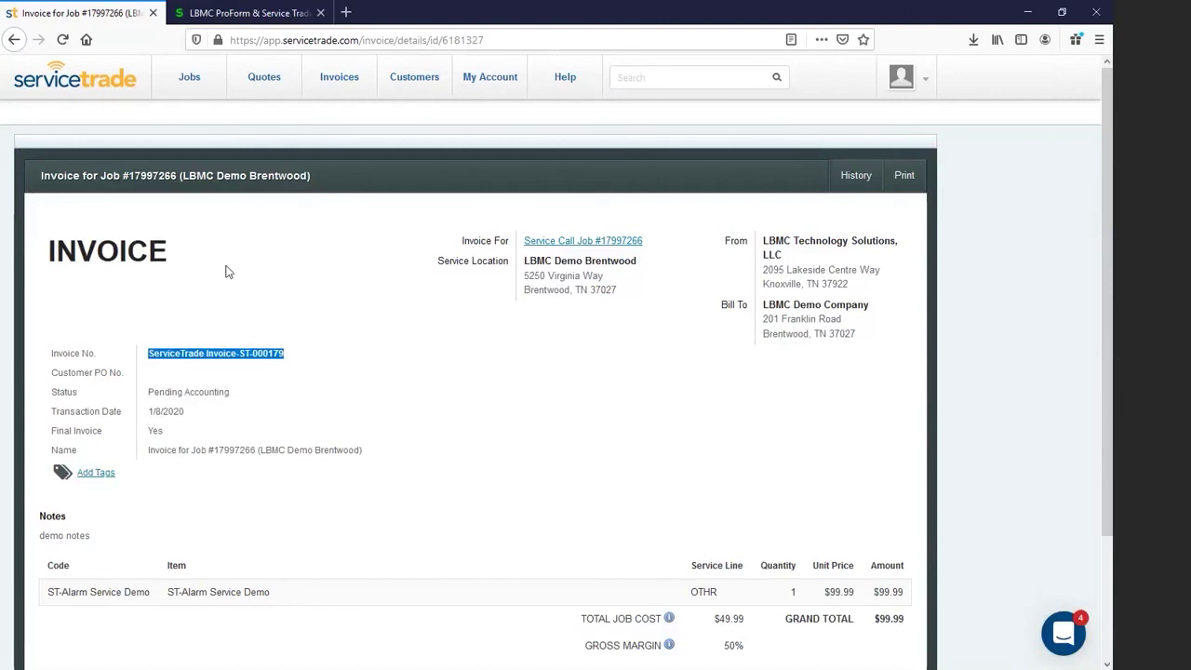
Step: Reload the invoice and confirm its status changed from Pending Accounting to Processed
double_click(164, 394)
left_click_drag(192, 397, 231, 397)
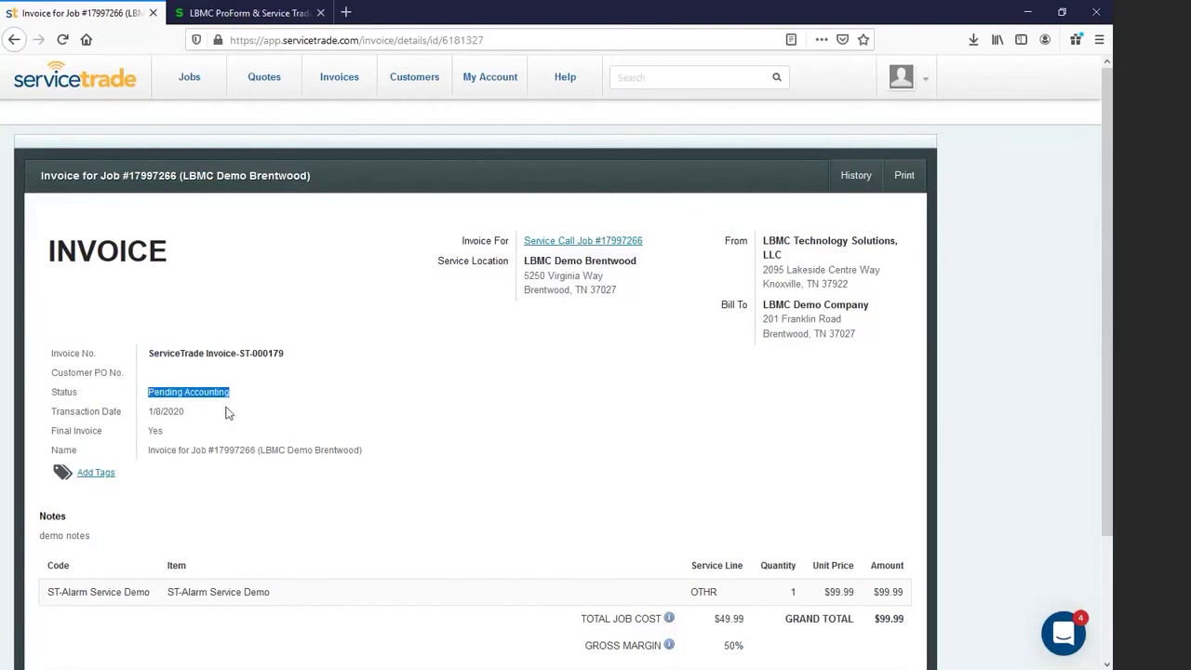
left_click(63, 39)
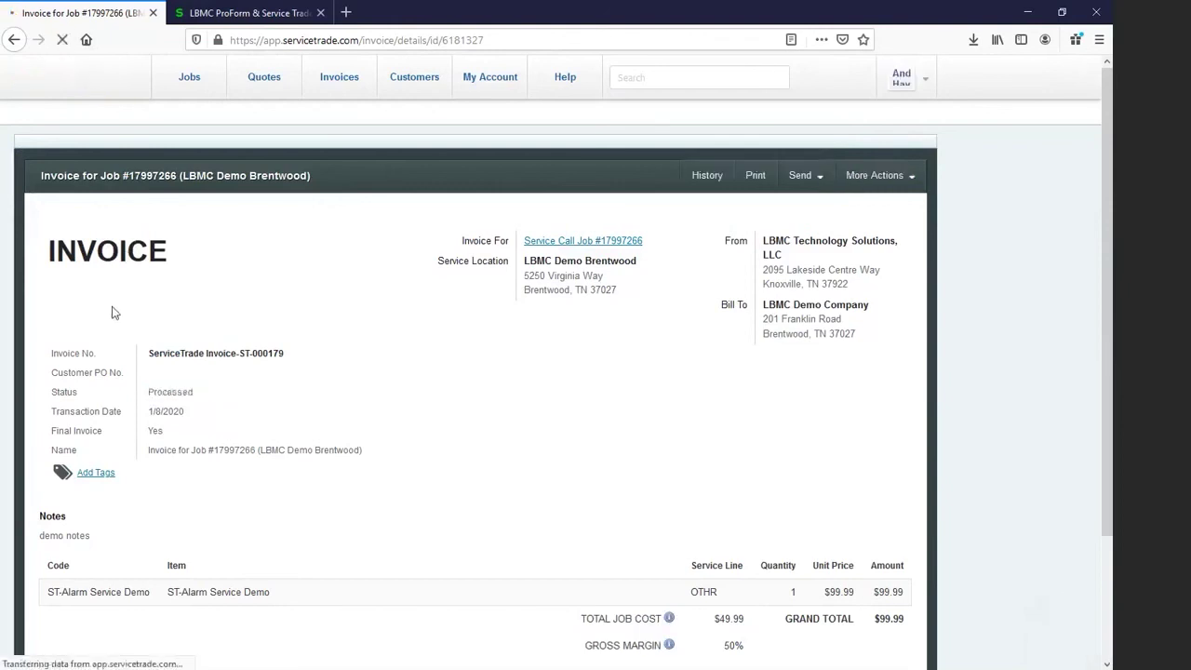
double_click(162, 394)
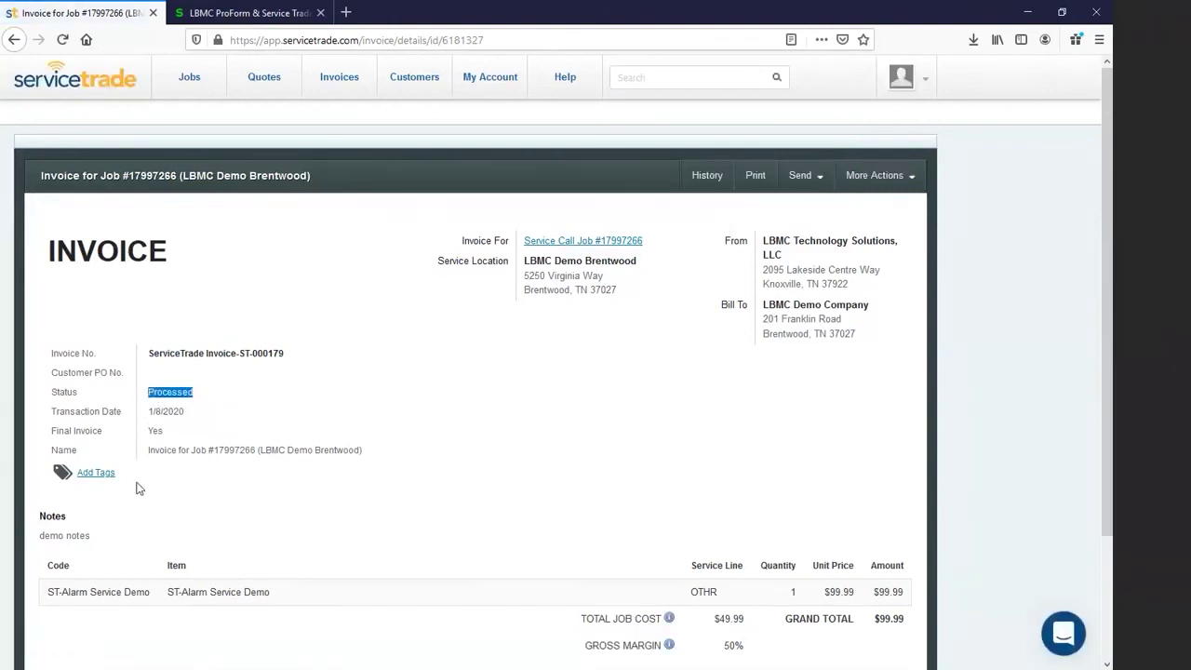
left_click(228, 400)
mouse_move(186, 89)
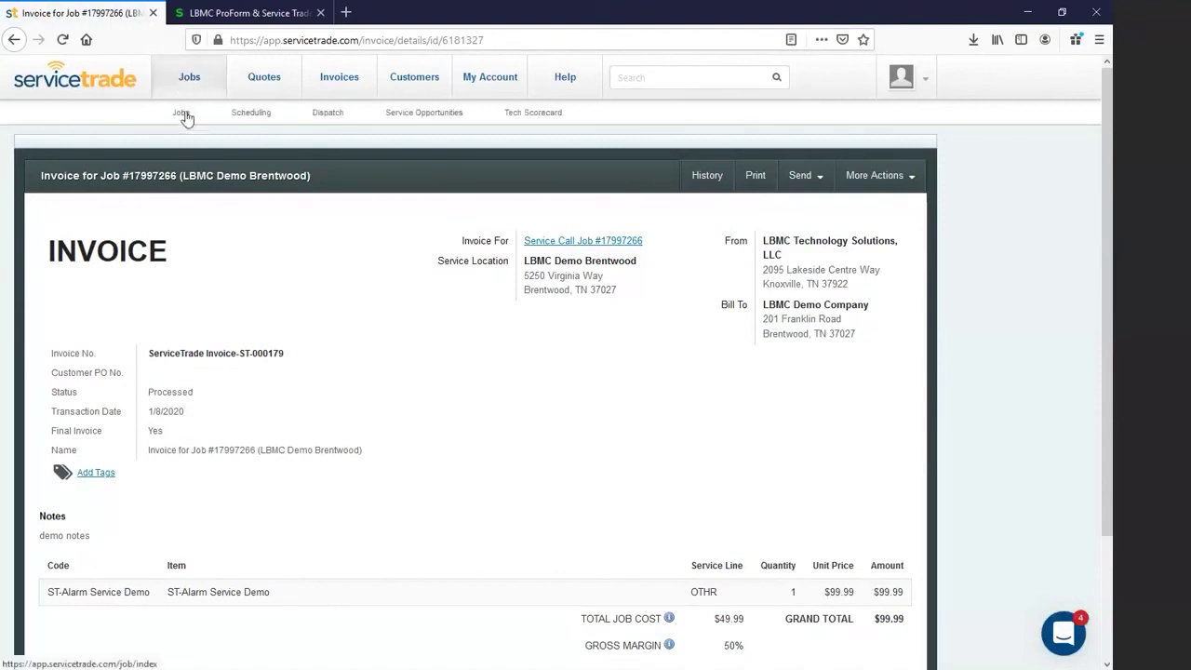
Step: Attach test.pdf, named 'test', to service call job 17997266's attachments
left_click(586, 243)
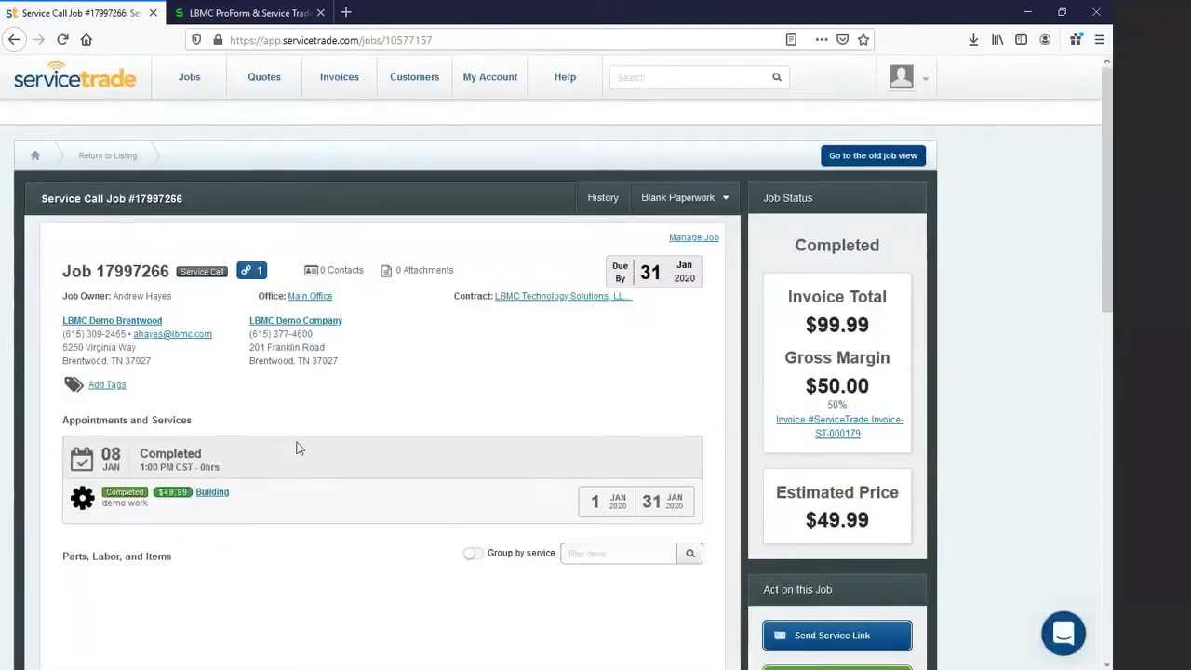
scroll(298, 448, "down", 10)
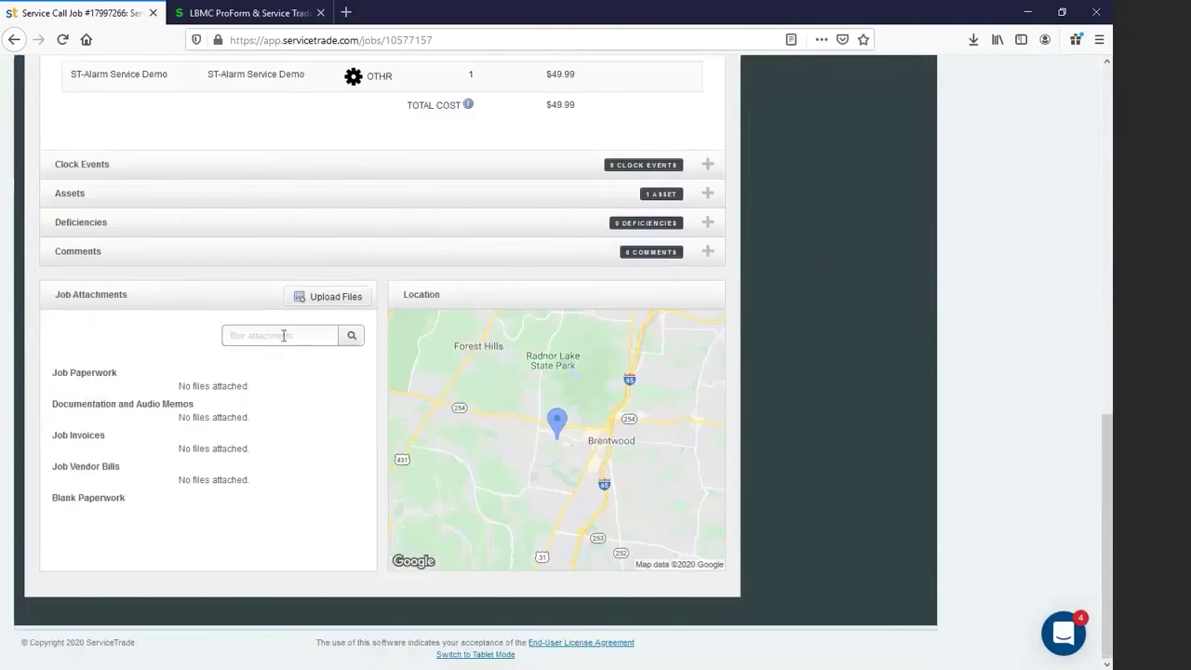
left_click(323, 298)
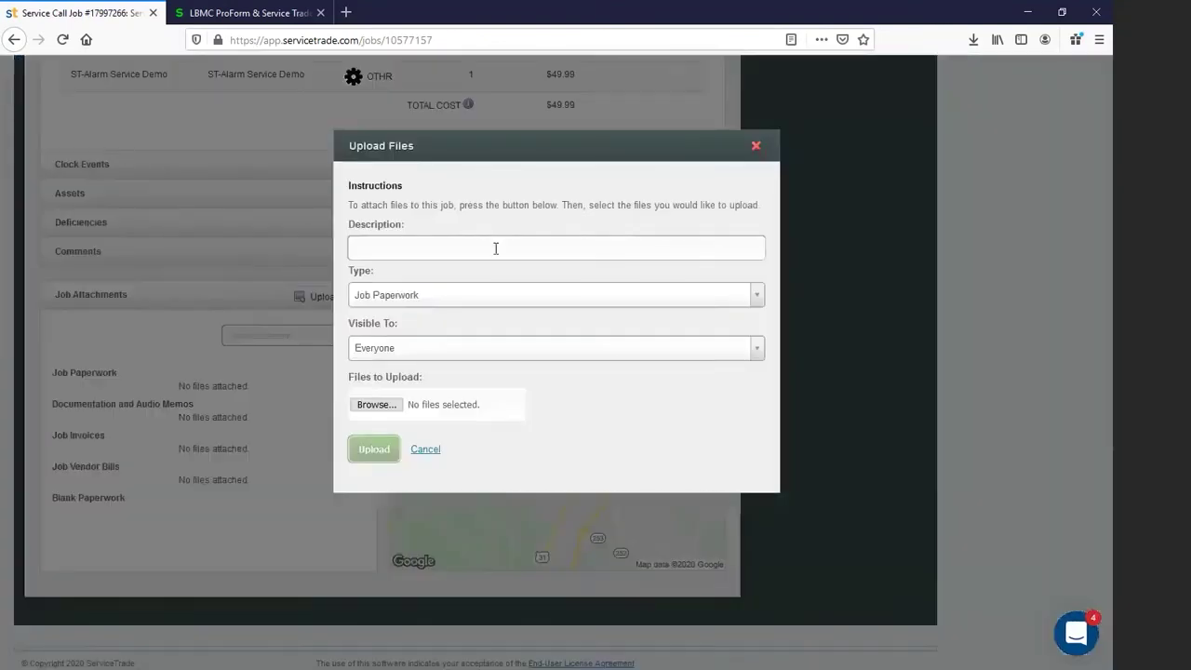
type("test")
left_click(375, 404)
double_click(167, 291)
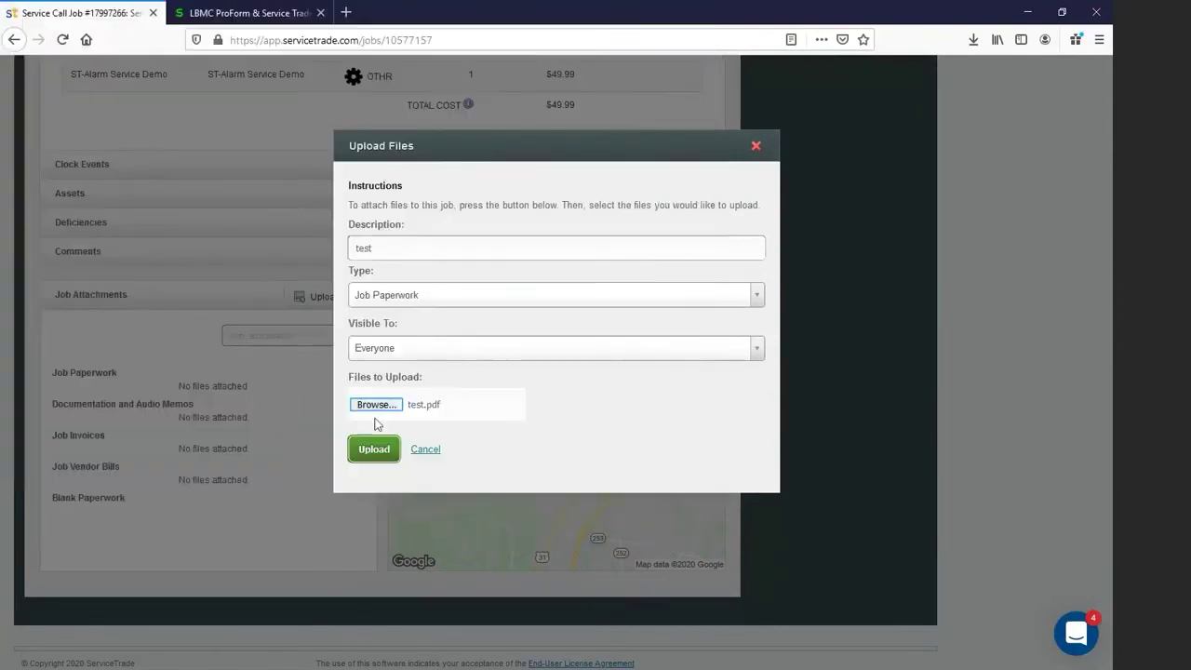
left_click(374, 449)
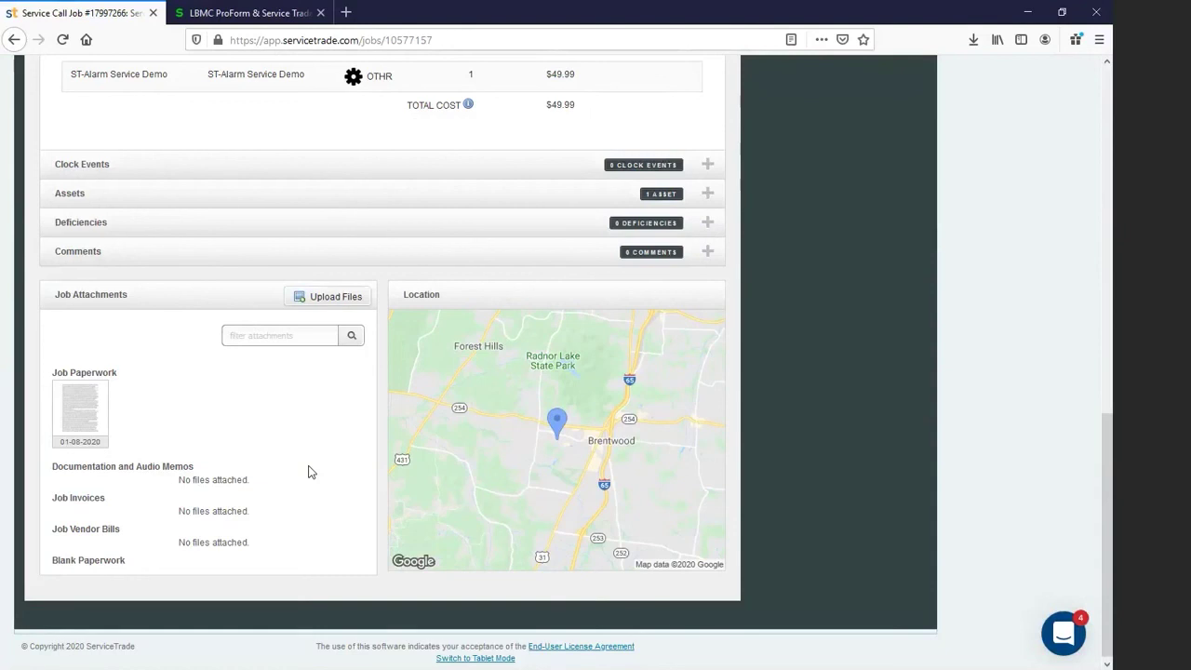
mouse_move(99, 405)
Step: Open the Intacct Projects list and view project 17997266
left_click(251, 13)
left_click(238, 126)
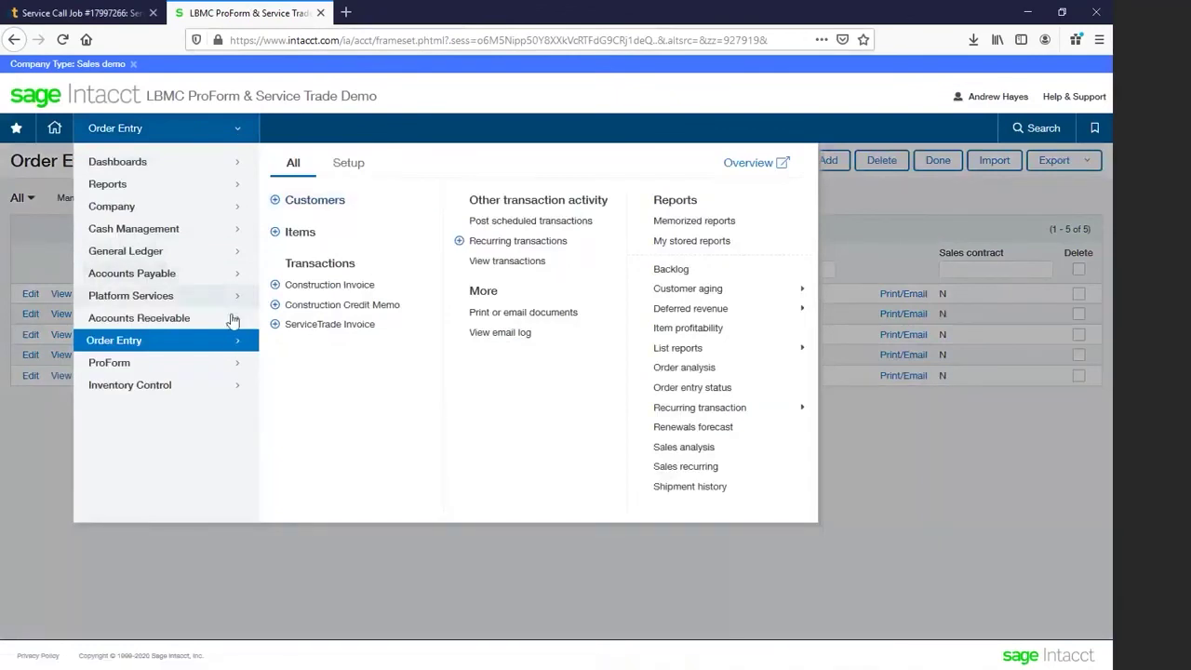
mouse_move(235, 318)
left_click(313, 354)
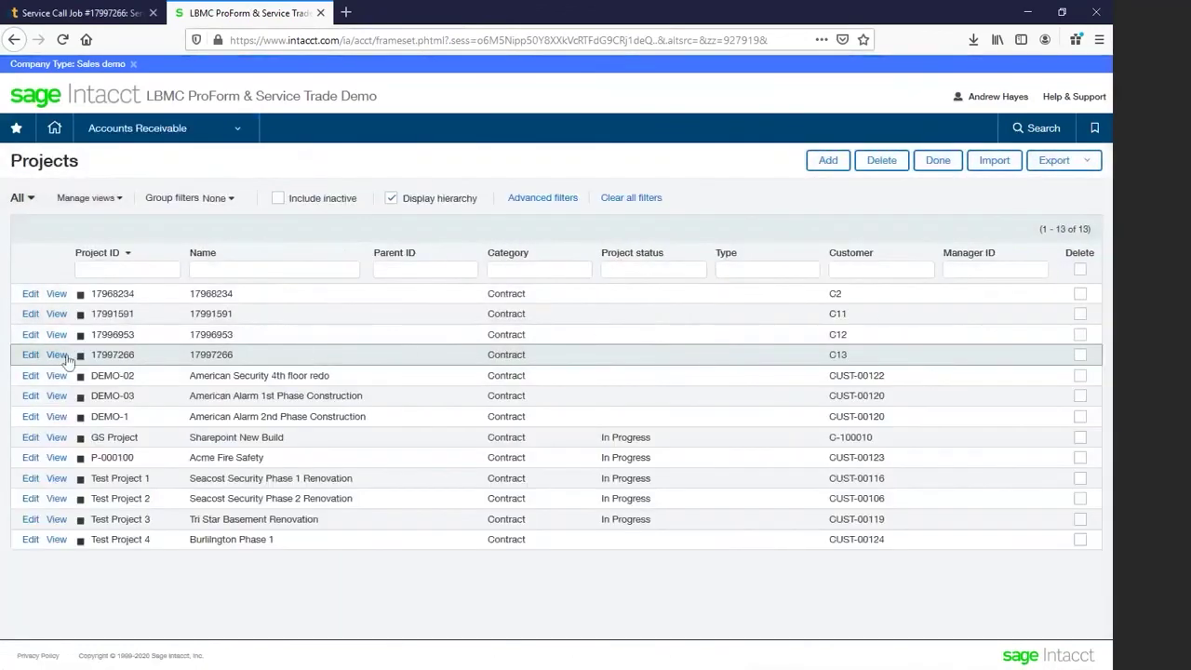
left_click(56, 357)
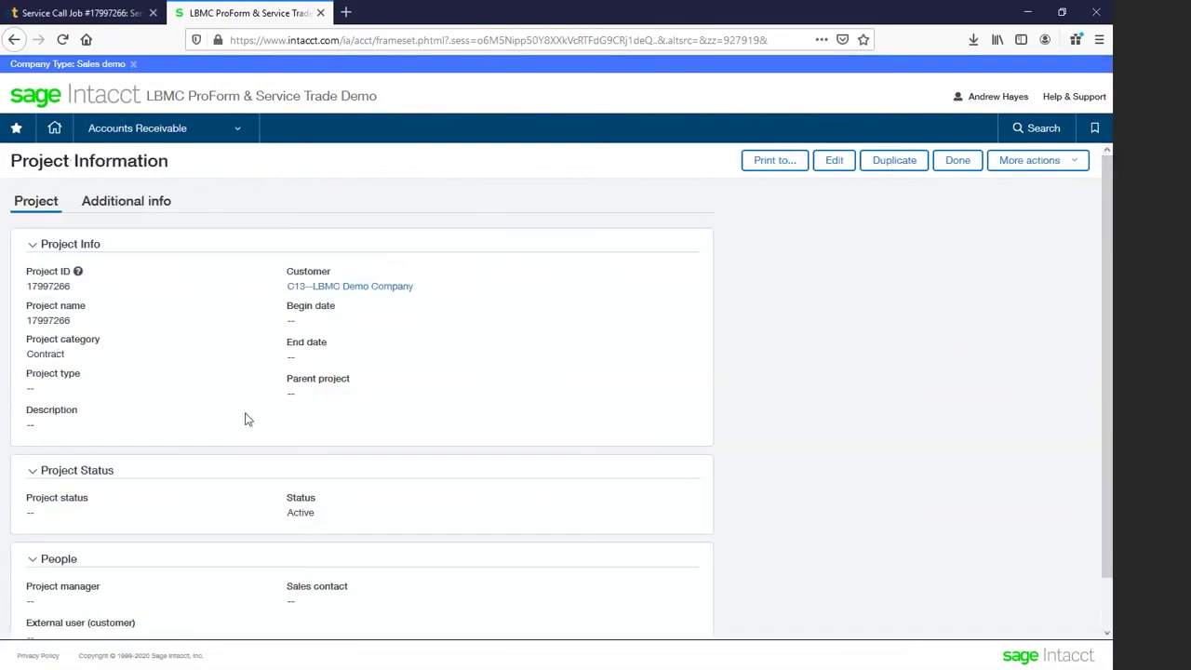
Step: Open the project's ST-Job-10577157 attachment and preview test.pdf
left_click(84, 199)
scroll(144, 317, "down", 5)
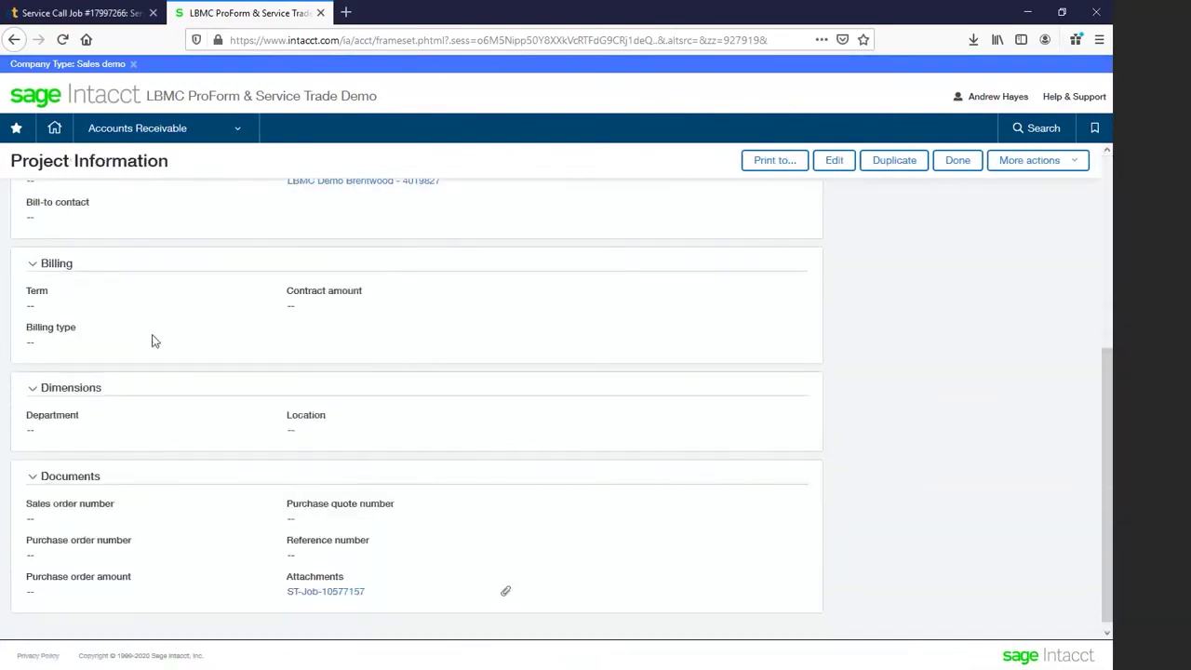
left_click(308, 586)
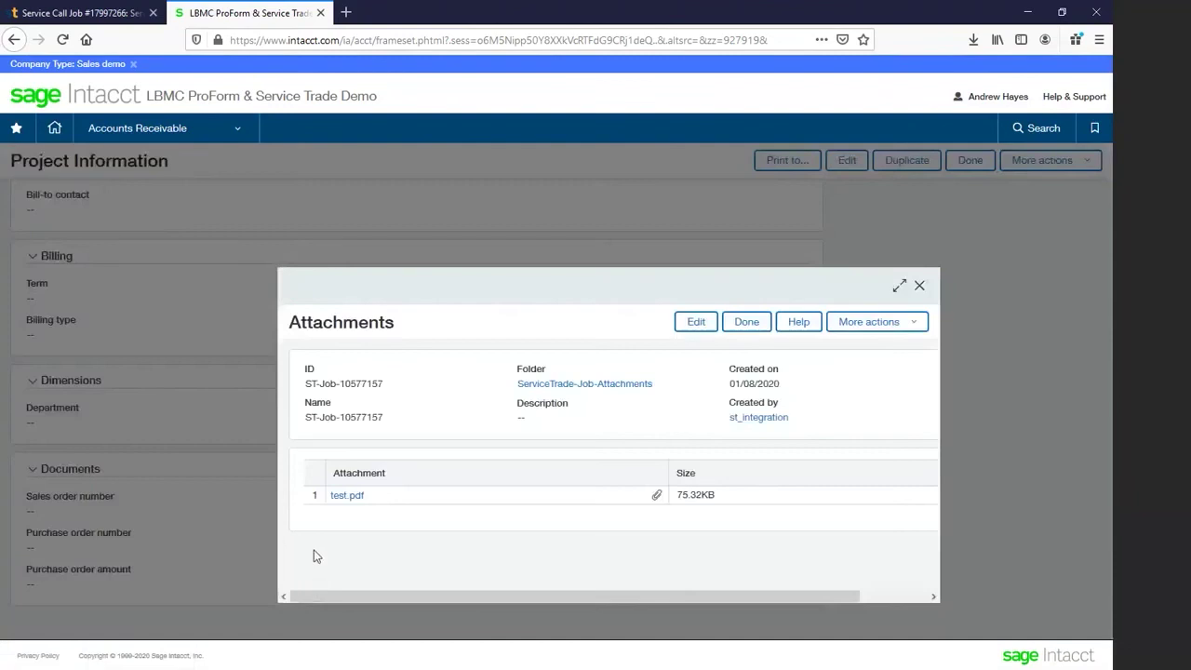
left_click(345, 501)
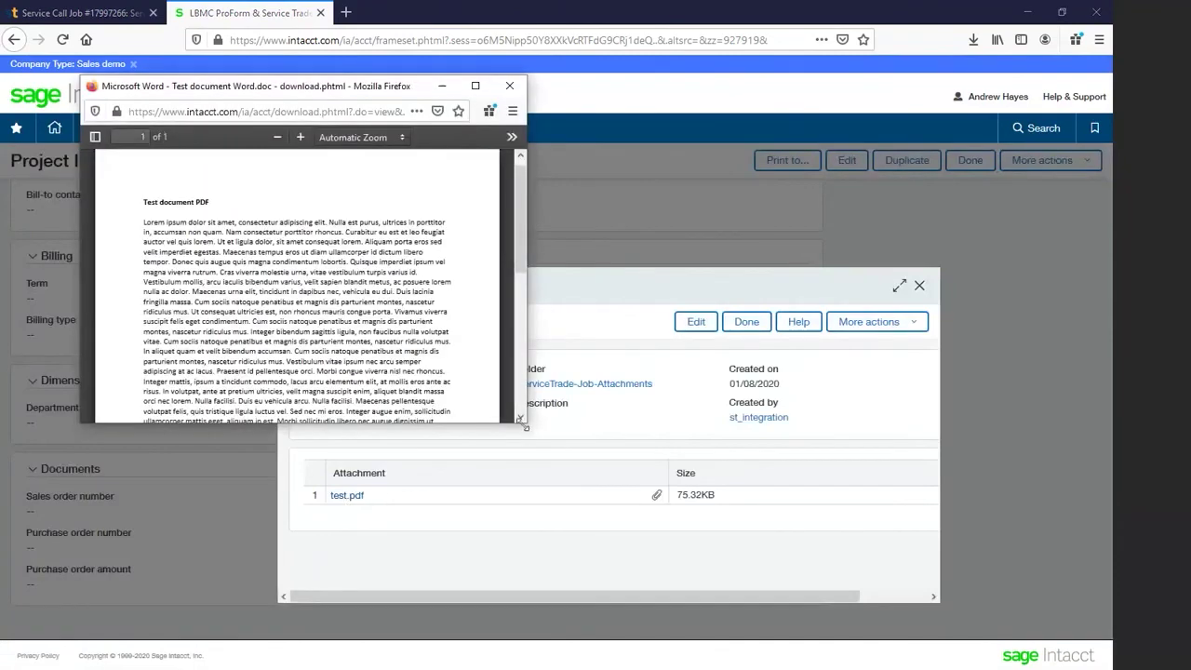
left_click_drag(526, 427, 622, 584)
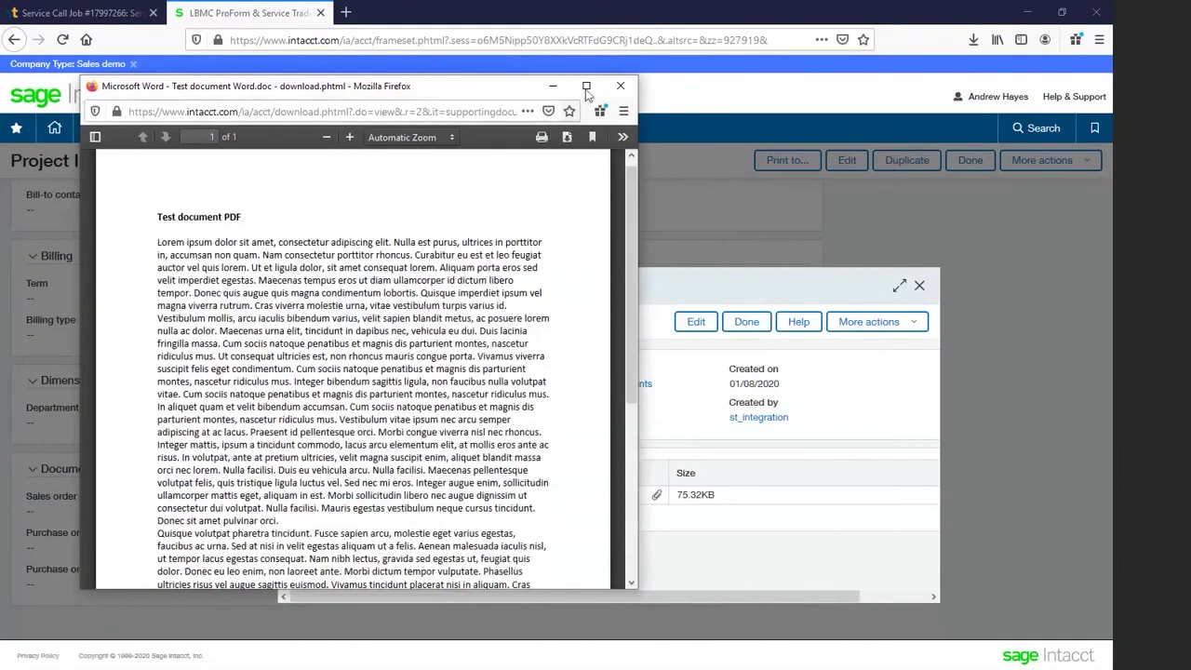
left_click(621, 85)
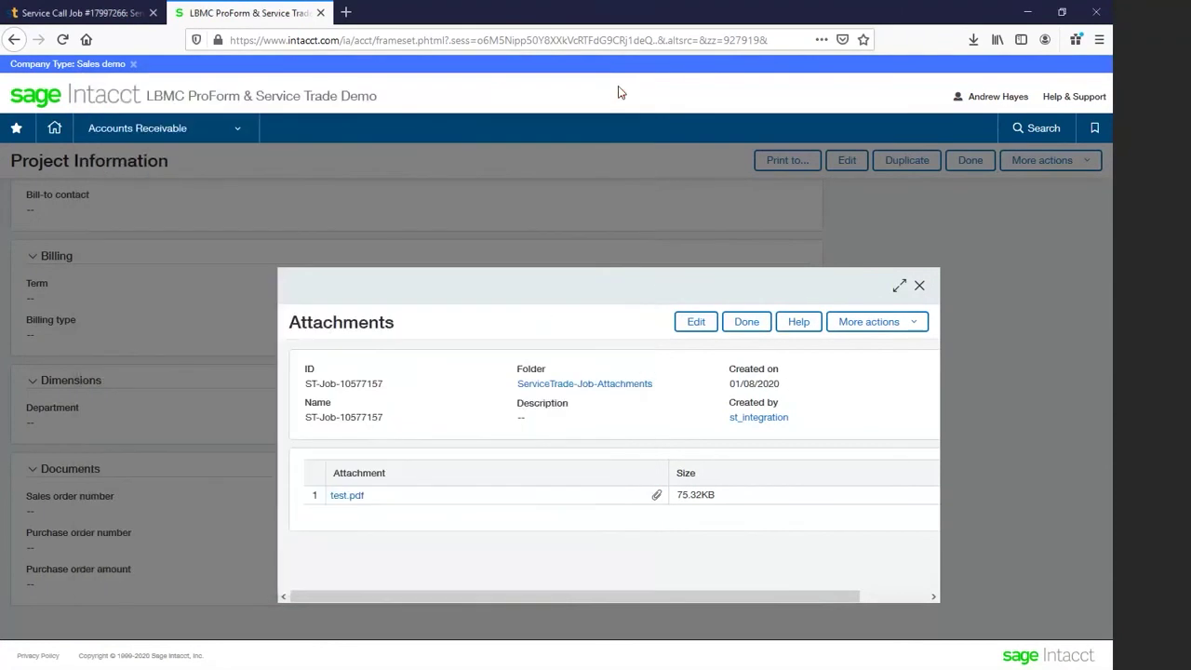
left_click(919, 286)
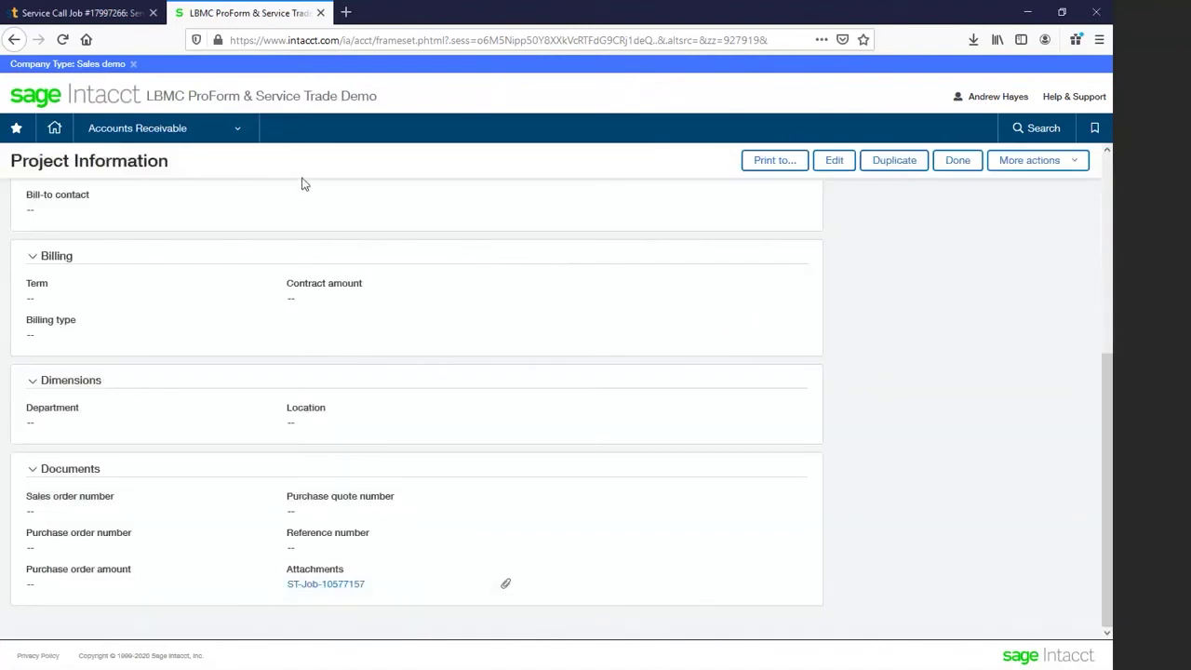
Step: Open the Order Entry Items list and view the ST-Alarm Service Demo item
left_click(236, 130)
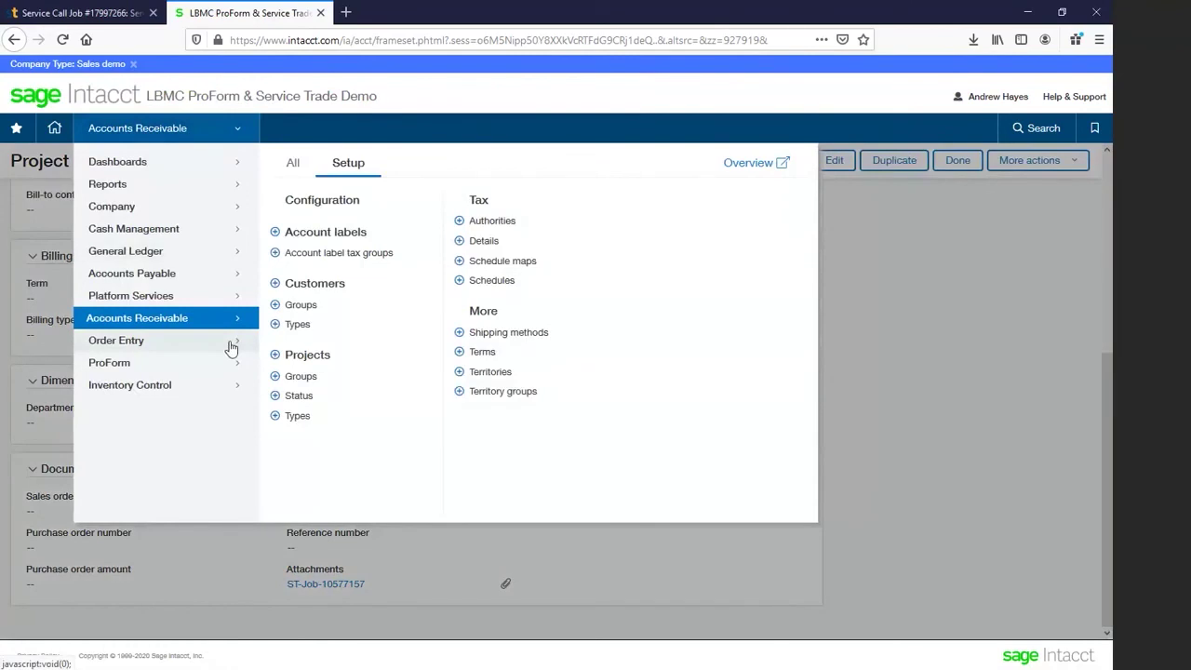
left_click(231, 347)
left_click(298, 232)
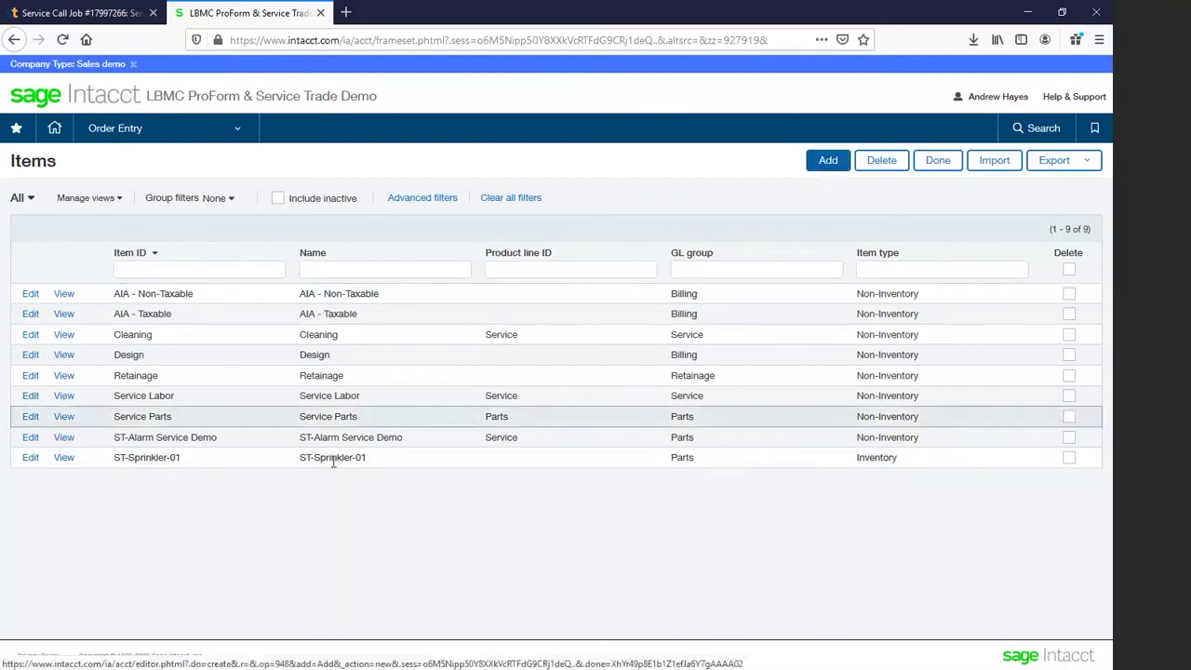
left_click(62, 438)
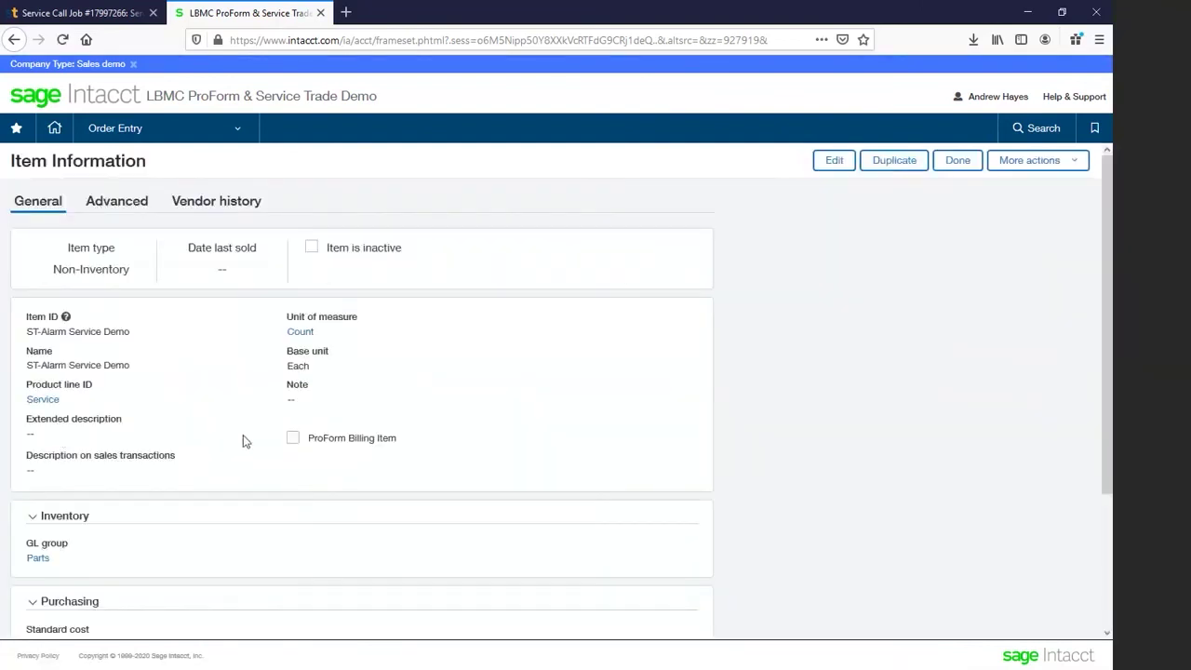
Step: Review ST-Alarm Service Demo's standard cost 49.99 and base price 99.99, then return to ServiceTrade's job
scroll(243, 435, "down", 3)
scroll(242, 436, "up", 2)
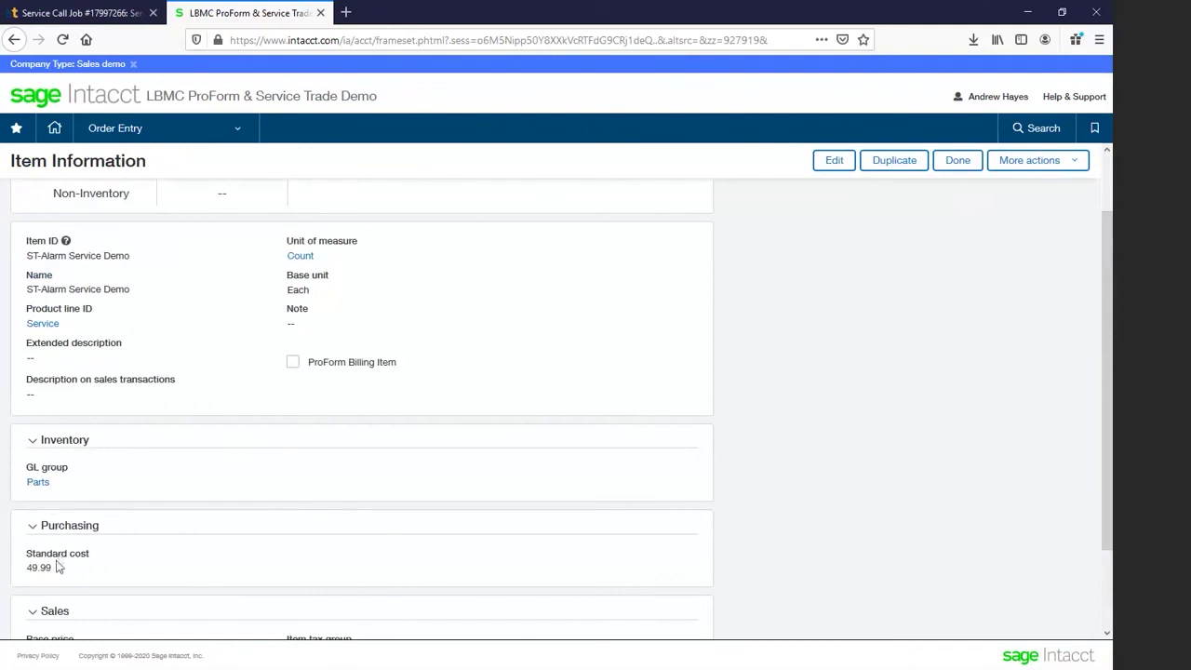
scroll(61, 568, "down", 2)
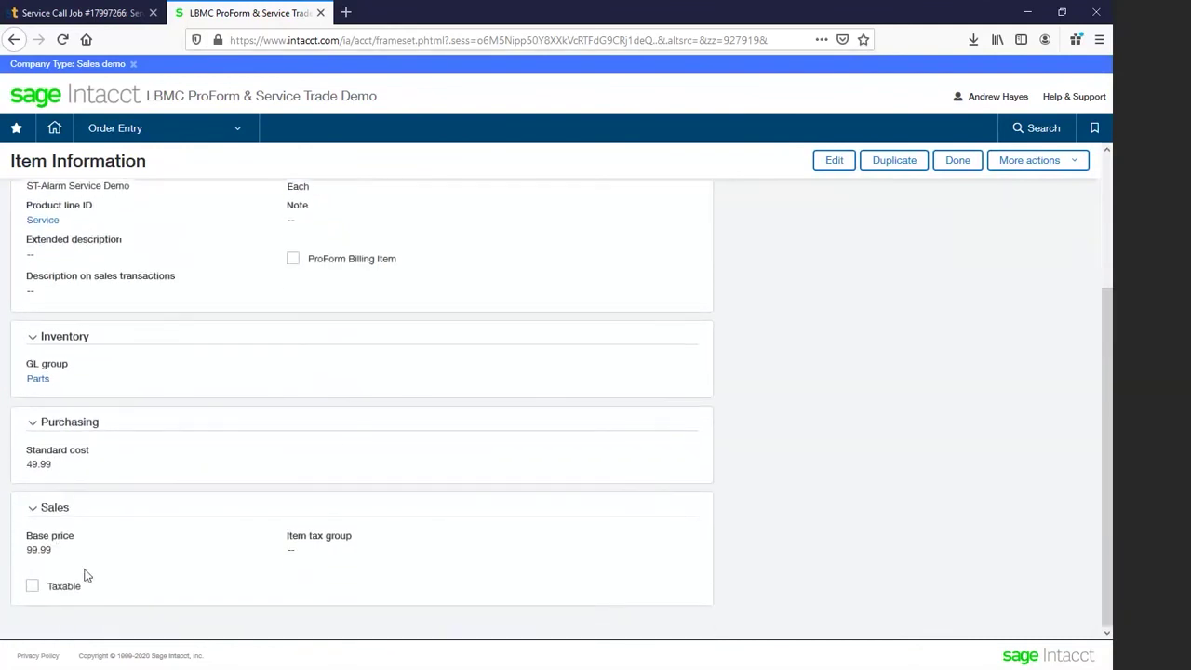
scroll(84, 572, "up", 3)
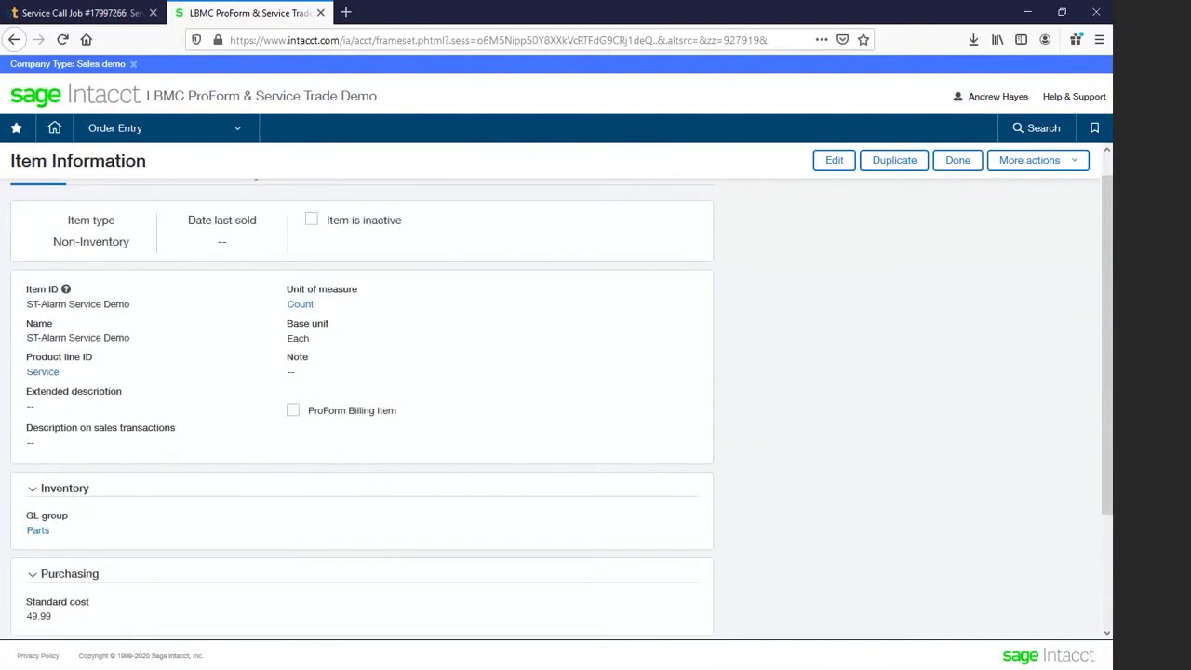
left_click(83, 13)
scroll(378, 167, "up", 6)
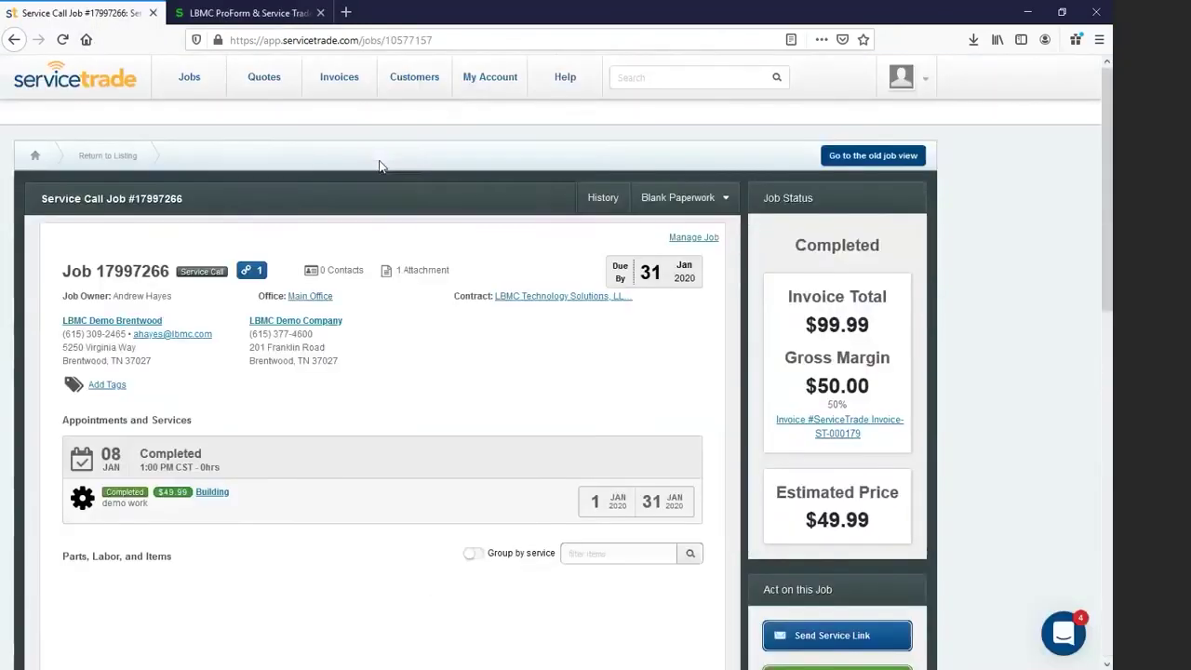
Step: Confirm ServiceTrade lists ST-Alarm Service Demo at $49.99 standard cost, then return to Intacct's matching item
mouse_move(491, 77)
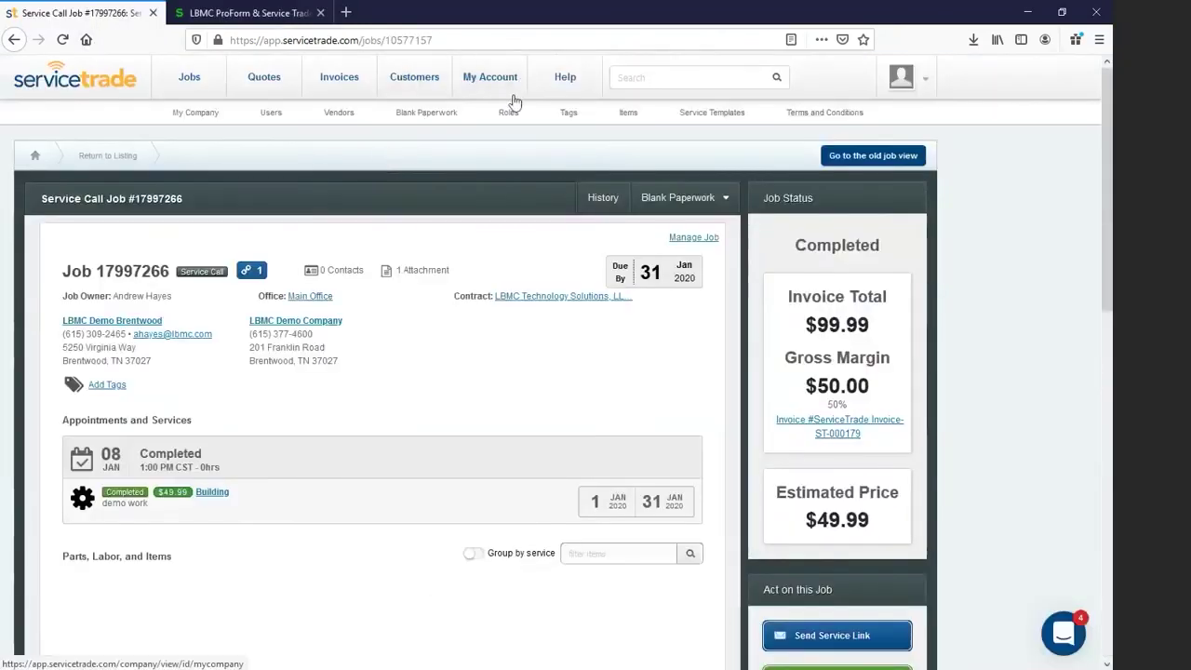
left_click(629, 114)
scroll(378, 465, "down", 2)
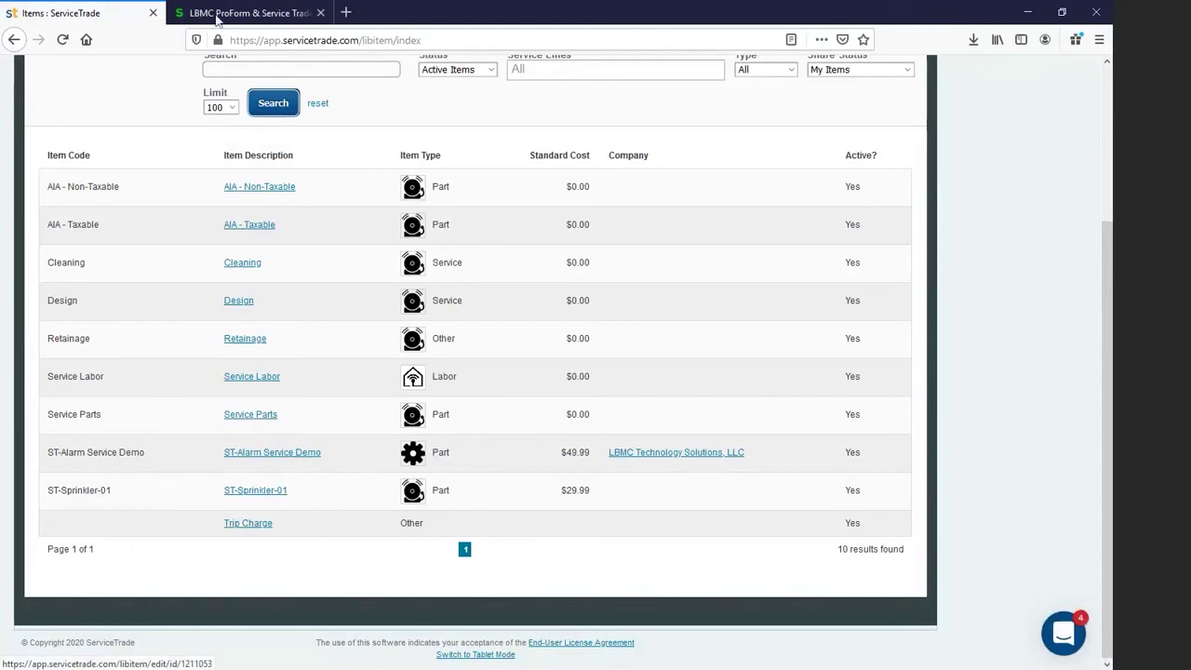
left_click(221, 13)
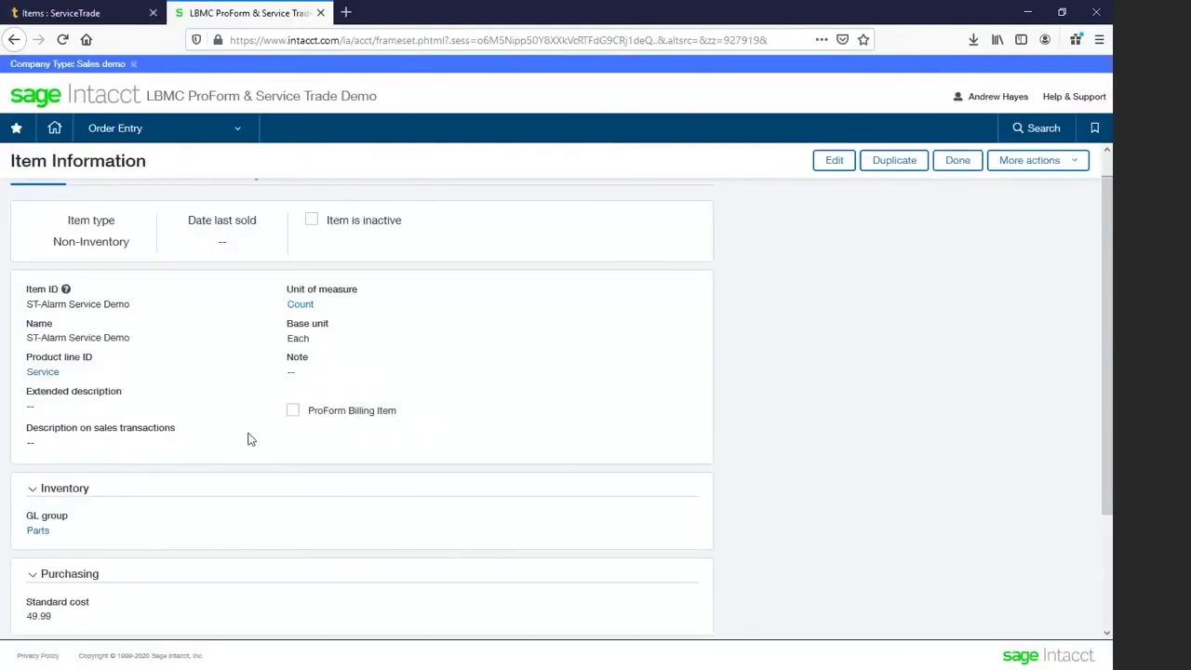
left_click(230, 130)
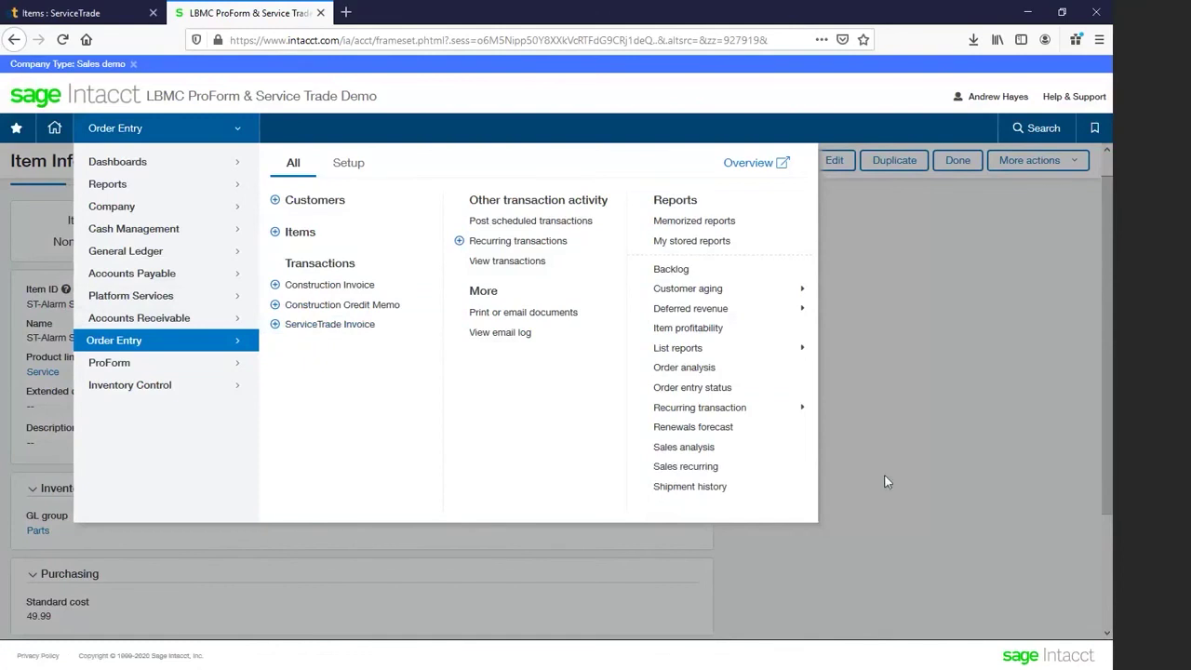
left_click(804, 527)
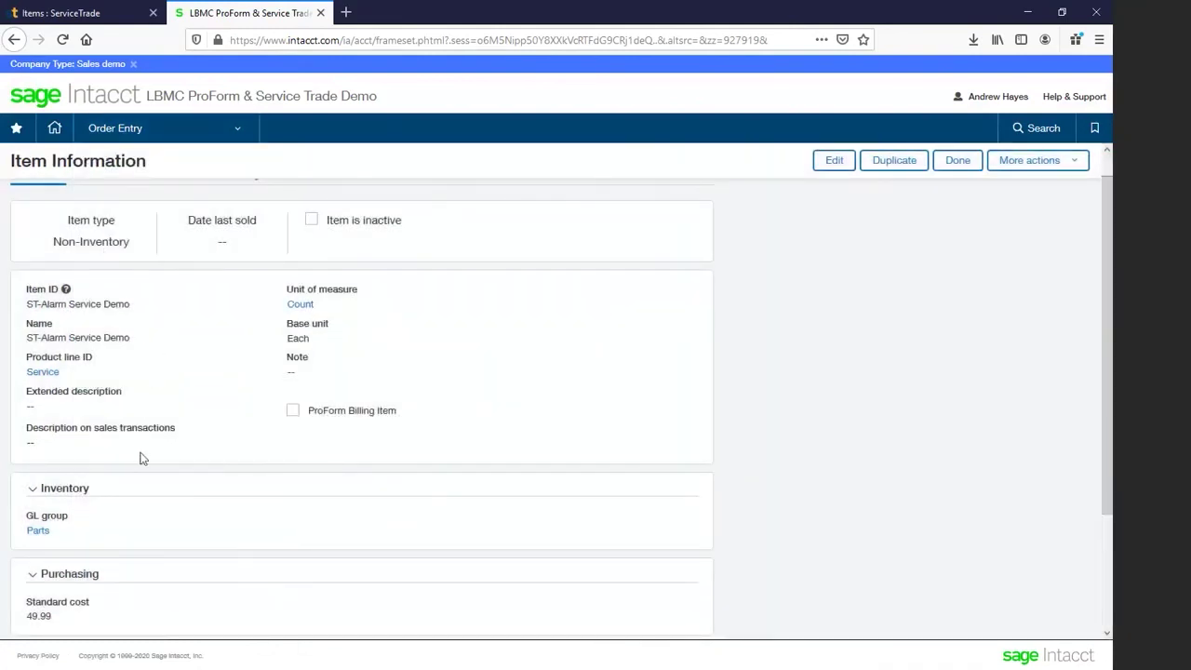
scroll(140, 456, "down", 2)
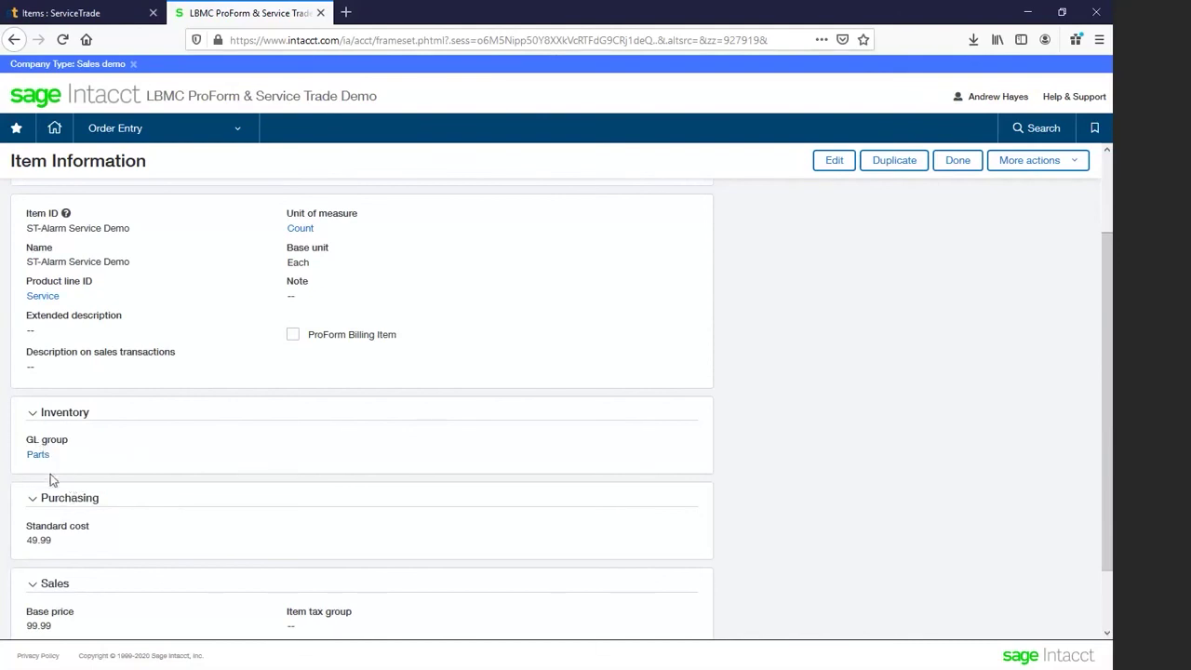
scroll(50, 479, "down", 2)
scroll(50, 475, "up", 2)
scroll(99, 511, "up", 2)
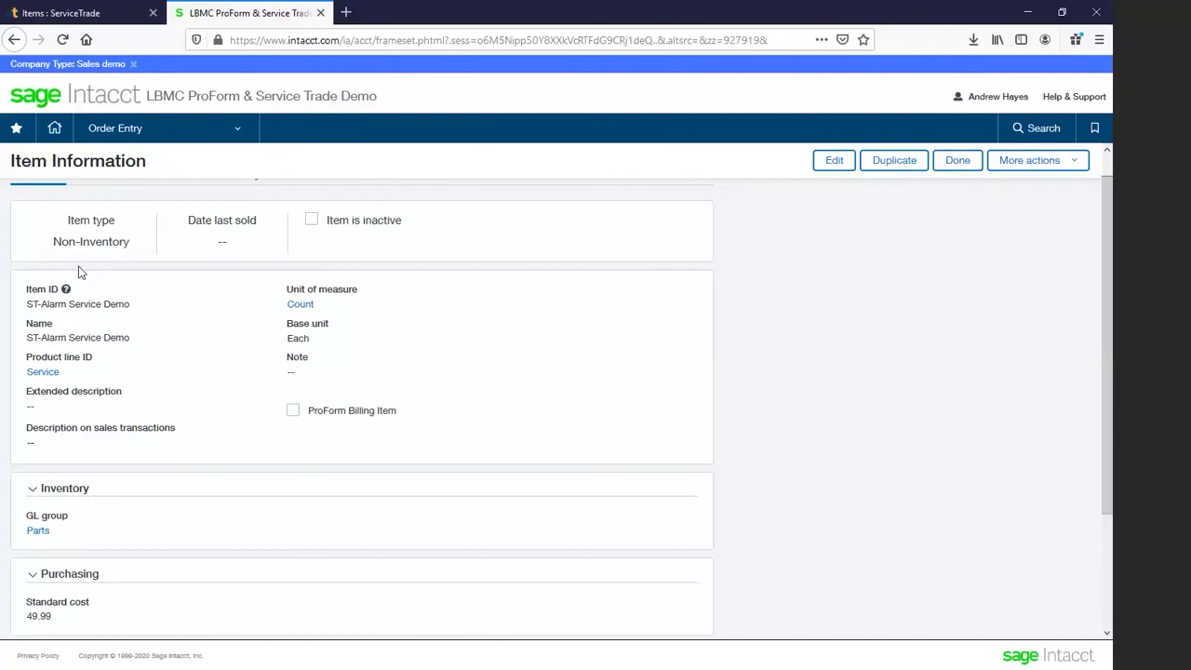
scroll(187, 452, "up", 1)
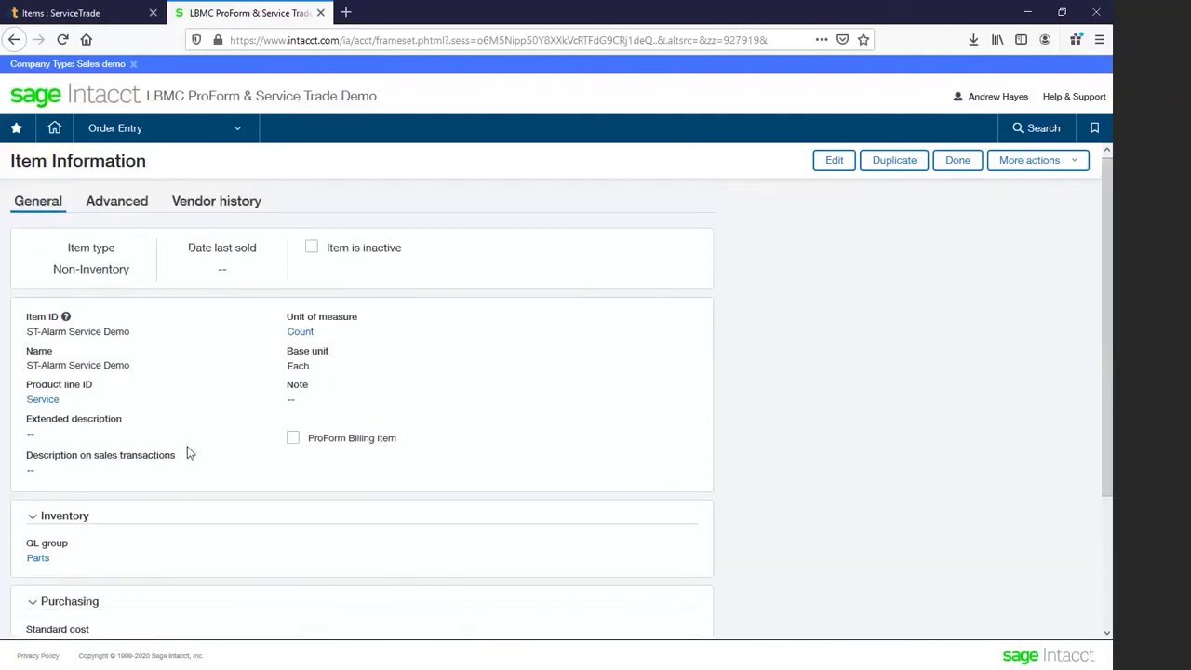